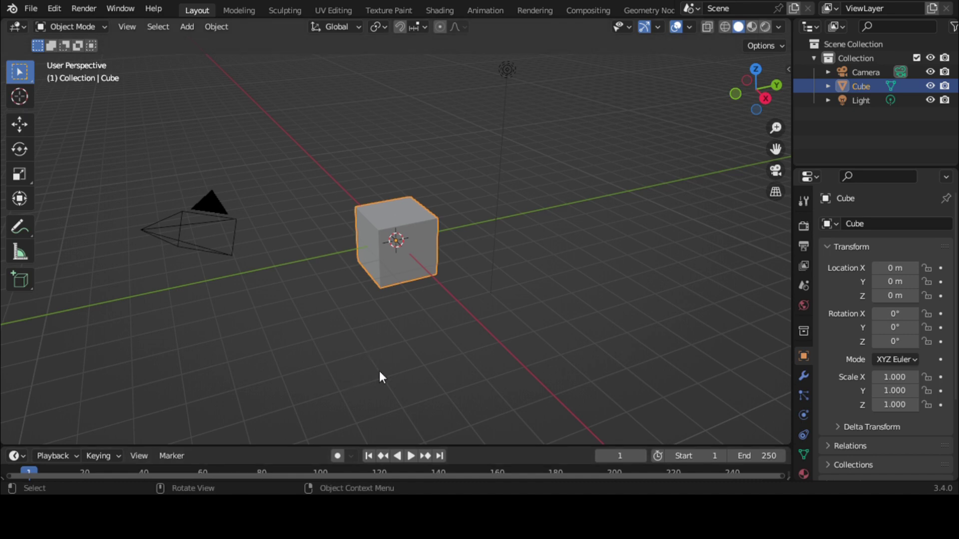
# - Delete the default cube and add a new mesh cube in its place
pyautogui.scroll(1, 474, 314)
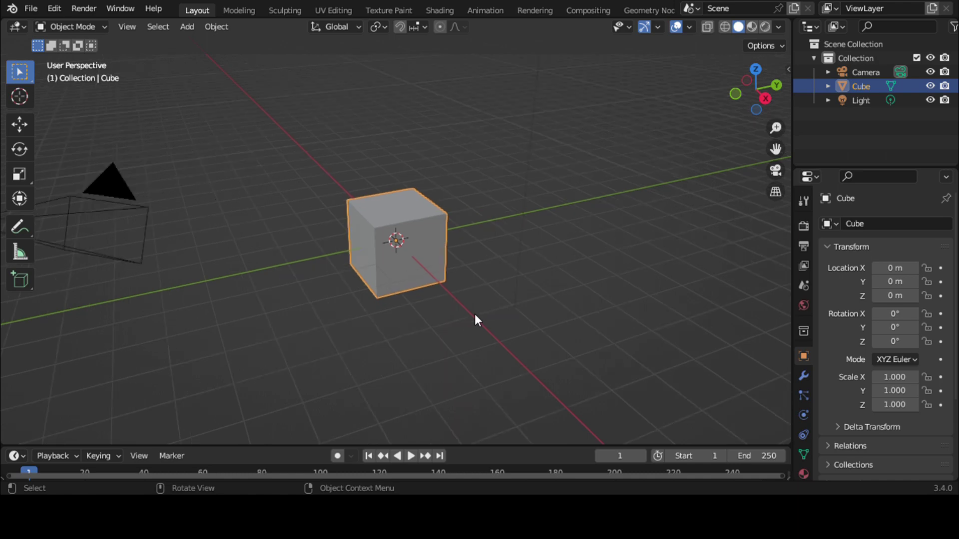
pyautogui.scroll(-1, 474, 313)
pyautogui.moveTo(776, 149); pyautogui.dragTo(794, 166)
pyautogui.scroll(1, 606, 333)
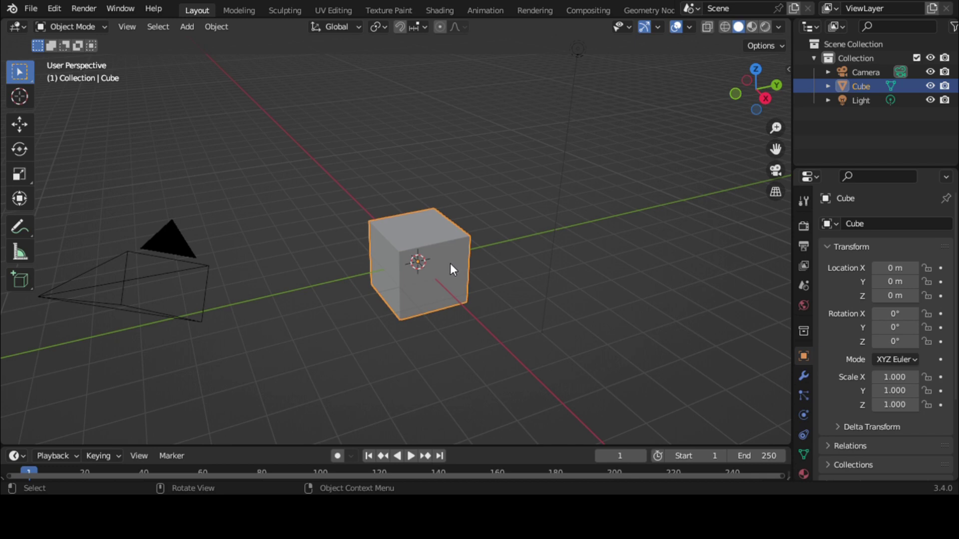
pyautogui.press('Delete')
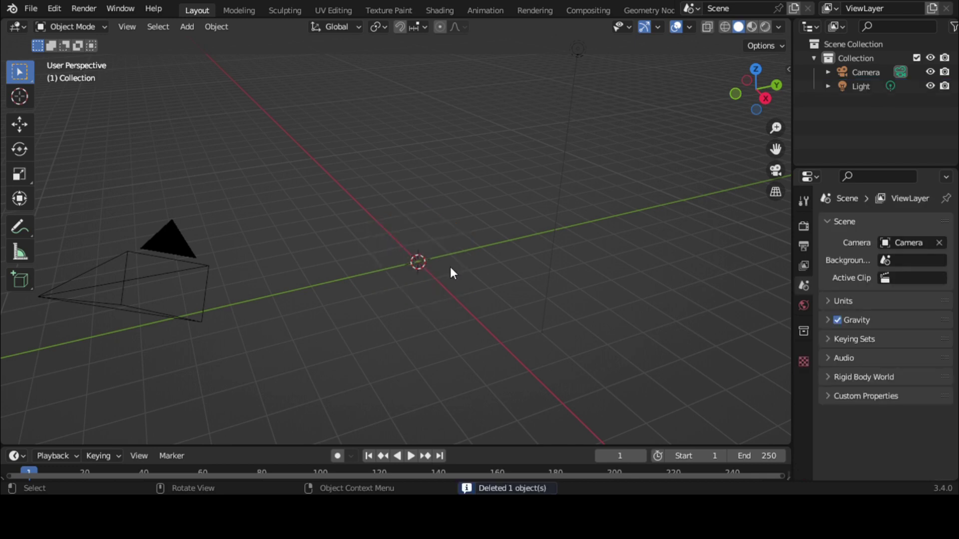
pyautogui.hotkey('shift', 'a')
pyautogui.moveTo(434, 208)
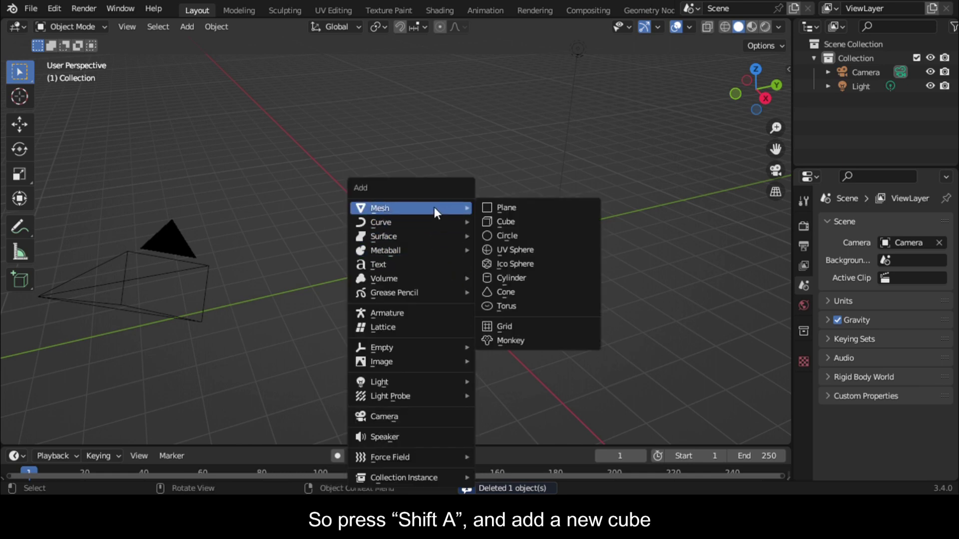
pyautogui.click(499, 222)
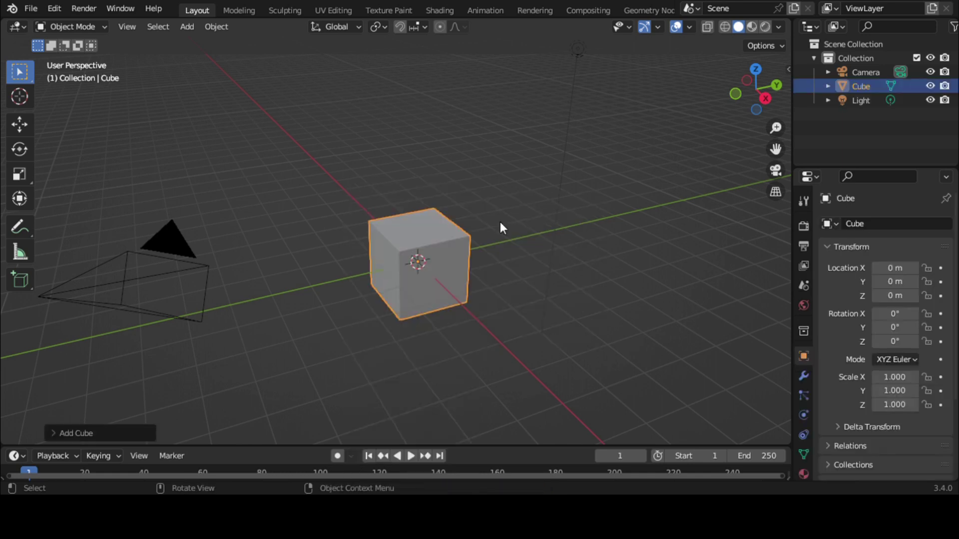
pyautogui.click(53, 432)
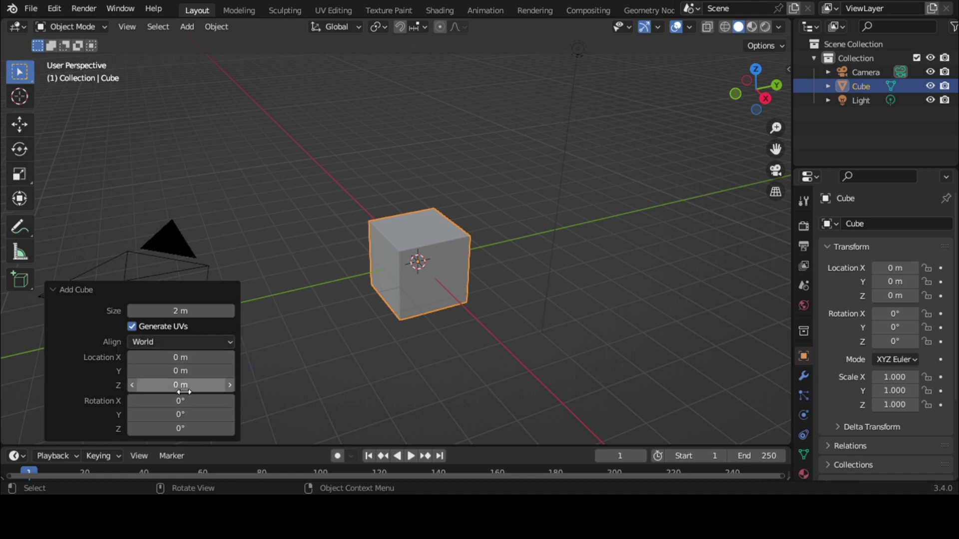
pyautogui.click(53, 291)
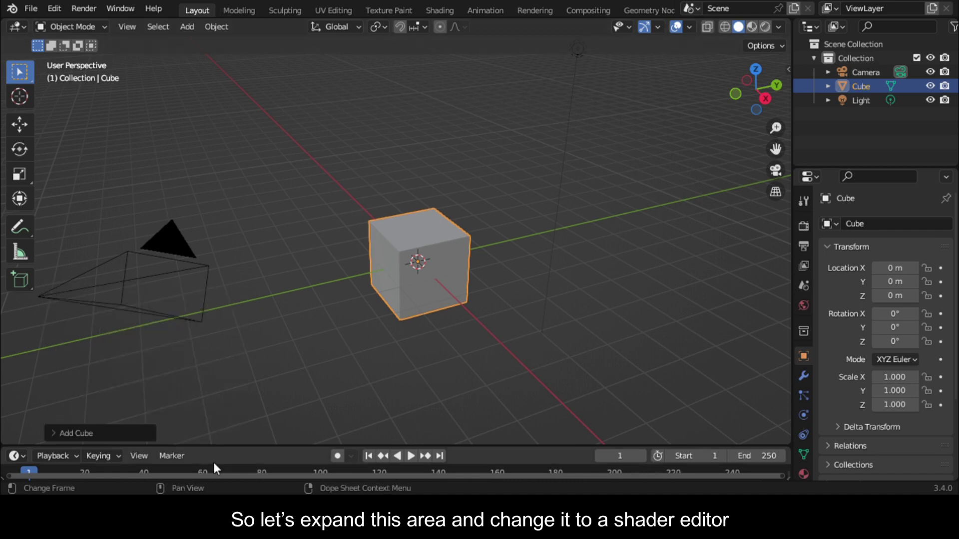
# - Enlarge the timeline area, switch it to the Shader Editor, and create a new material for the cube
pyautogui.moveTo(581, 450); pyautogui.dragTo(582, 352)
pyautogui.click(20, 366)
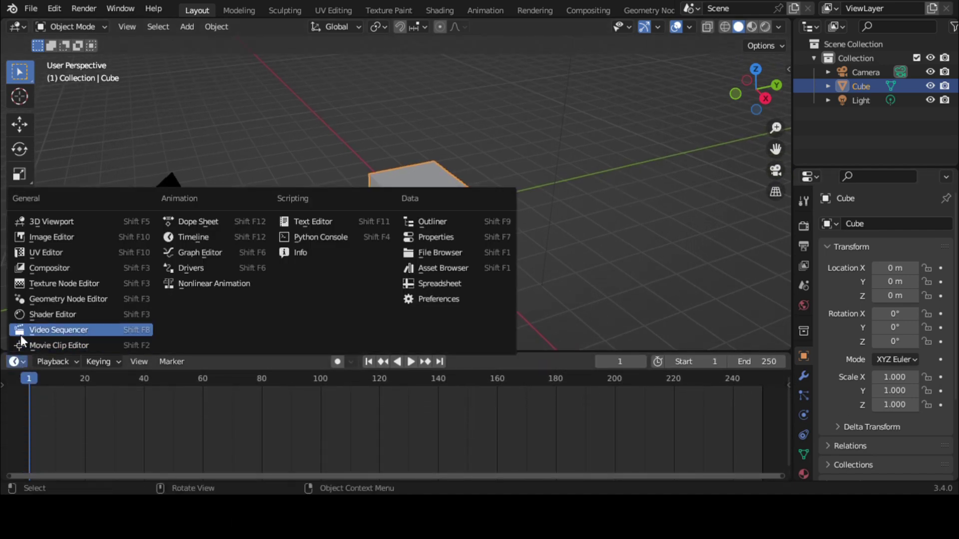
pyautogui.click(41, 313)
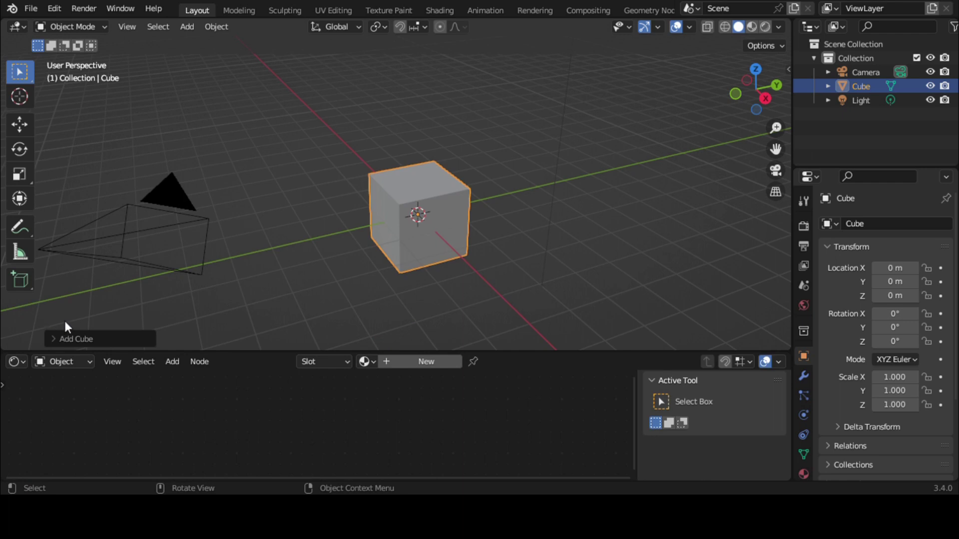
pyautogui.moveTo(399, 352); pyautogui.dragTo(387, 308)
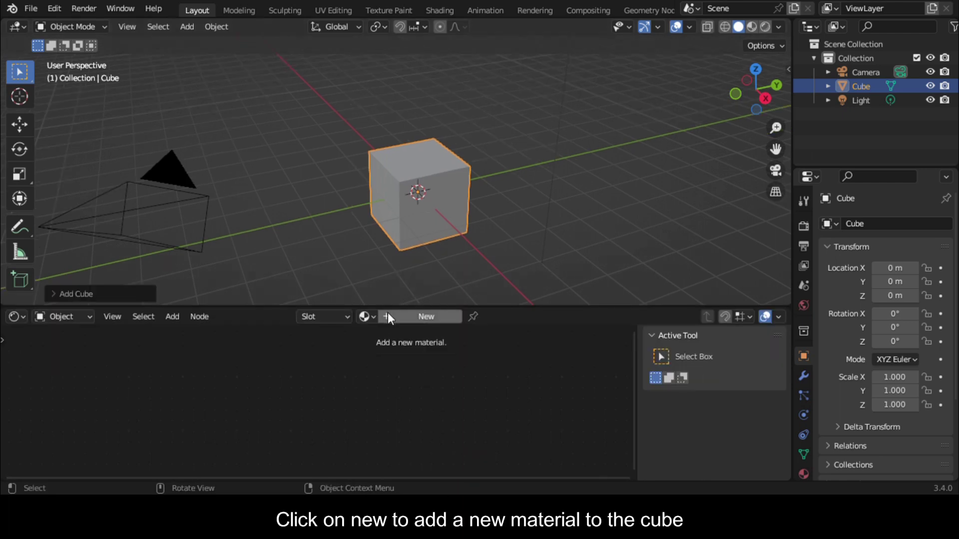
pyautogui.click(388, 317)
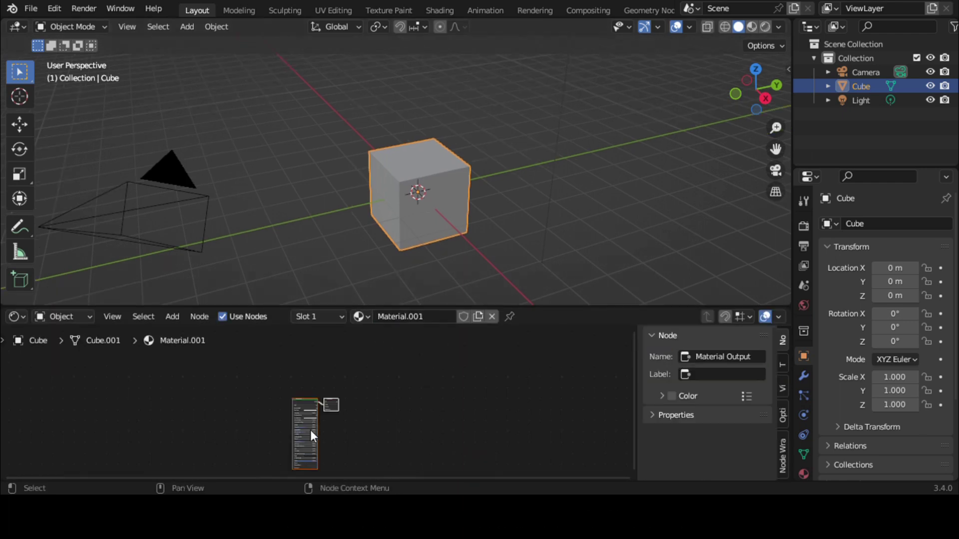
# - Add an Image Texture node before the Principled BSDF and connect its Color output to Base Color
pyautogui.scroll(3, 320, 430)
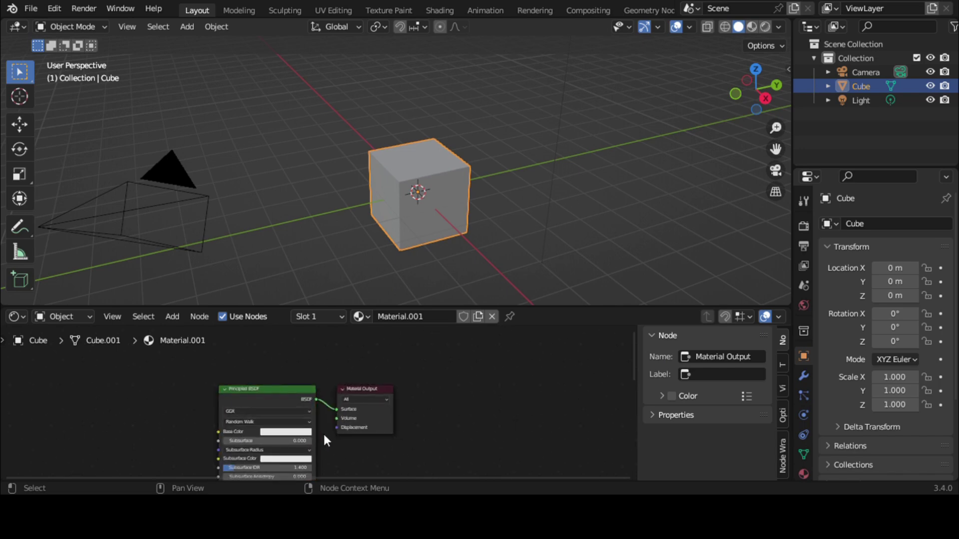
pyautogui.hotkey('shift', 'a')
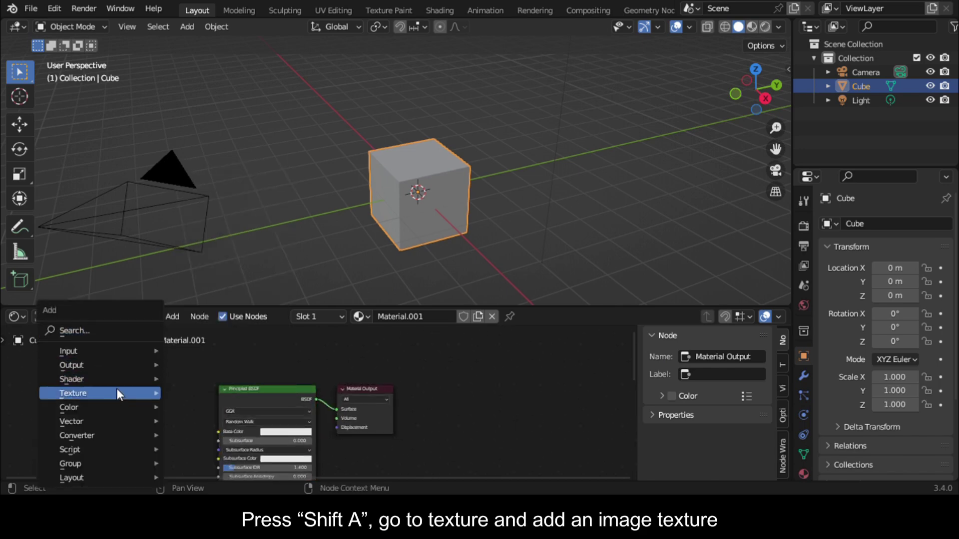
pyautogui.moveTo(115, 394)
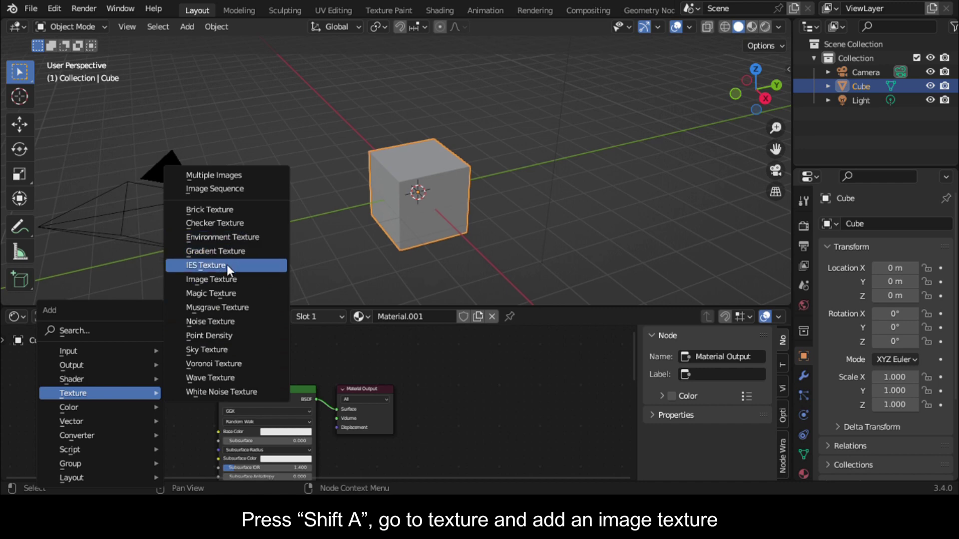
pyautogui.click(229, 282)
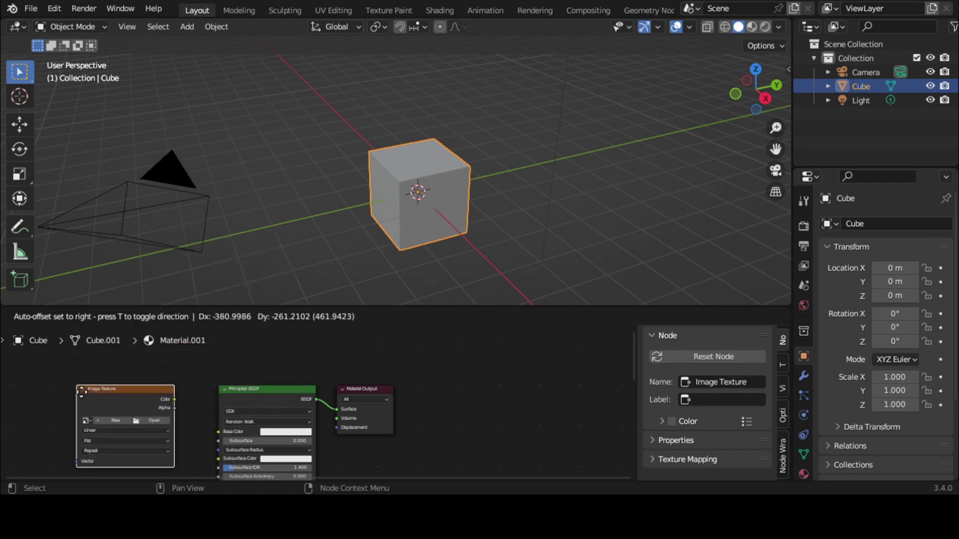
pyautogui.click(76, 393)
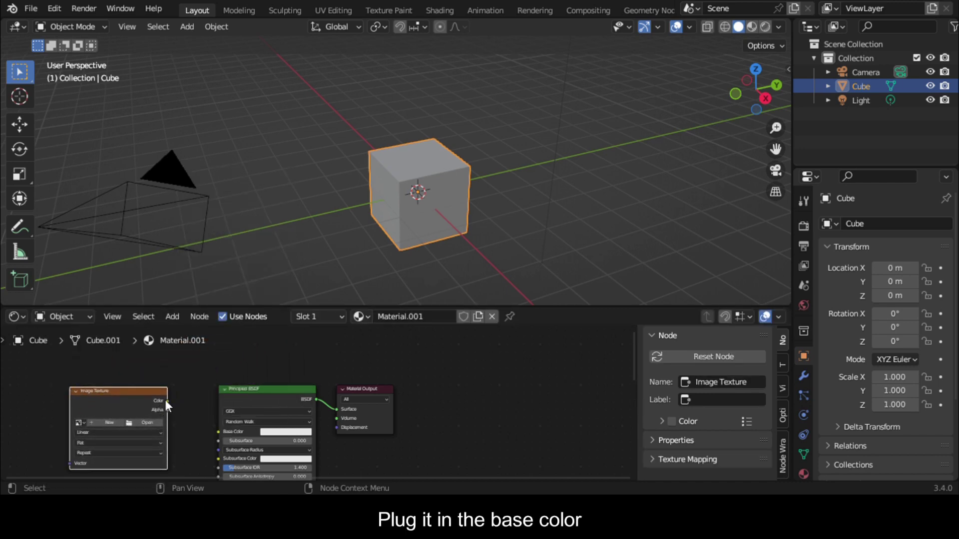
pyautogui.moveTo(168, 399); pyautogui.dragTo(218, 432)
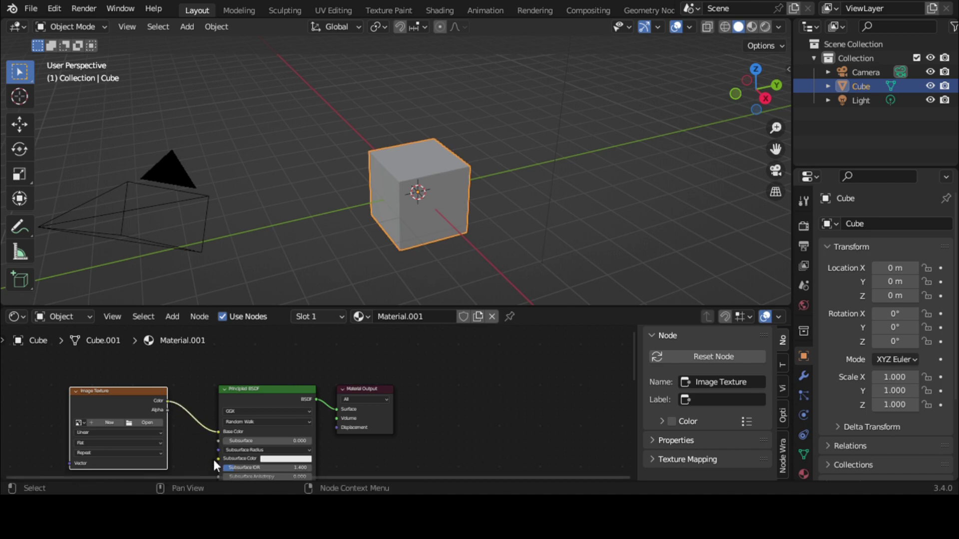
# - Load TexturesCom_TilesAzulejoBlue0050_1_seamless_S.jpg from Downloads into the Image Texture node and save the file
pyautogui.click(131, 420)
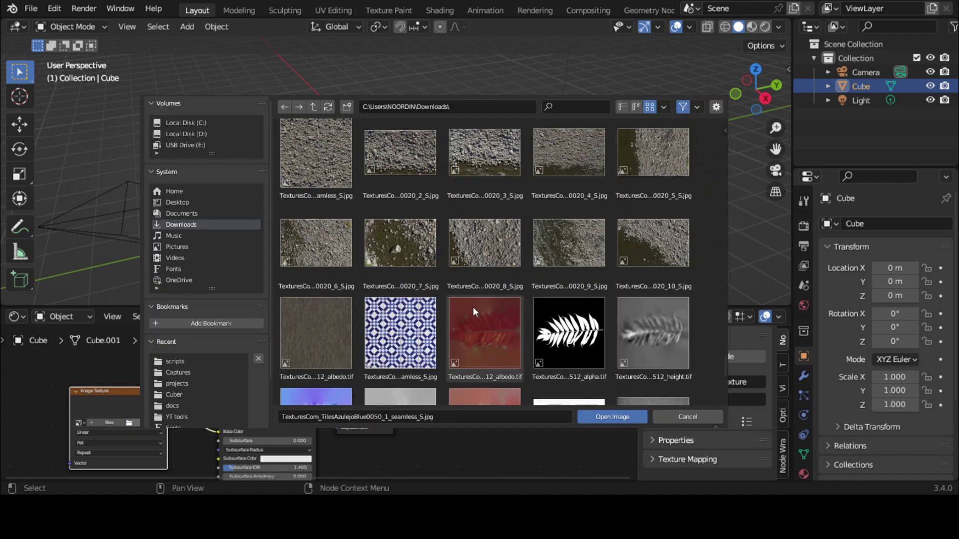
pyautogui.click(419, 312)
pyautogui.scroll(-1, 449, 309)
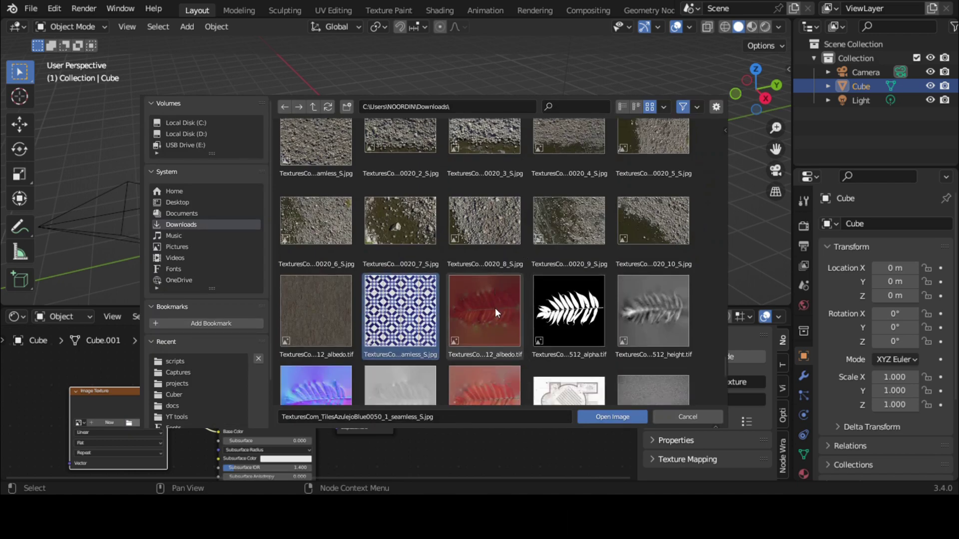
pyautogui.click(607, 415)
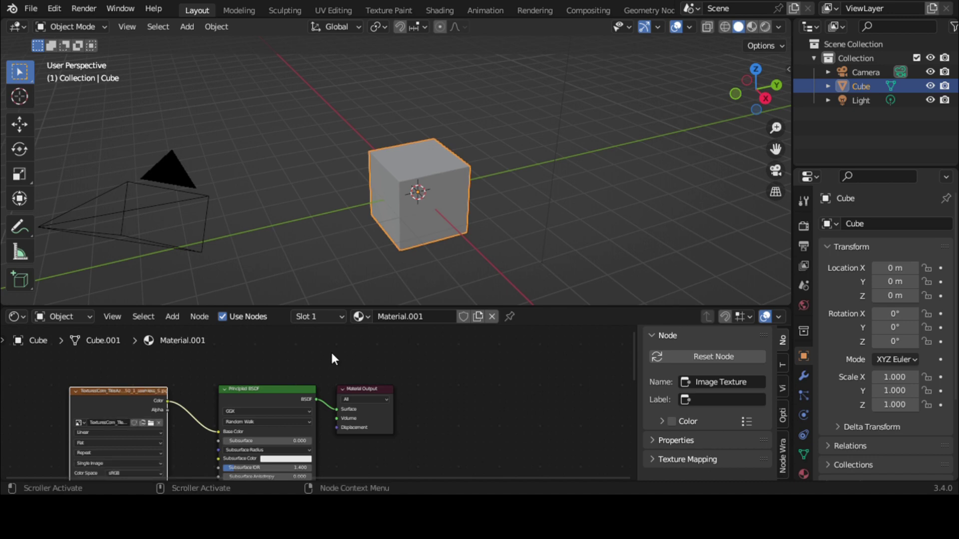
pyautogui.hotkey('ctrl', 's')
# - Deselect the cube, set the viewport's solid shading color to Texture, and inspect the tile pattern on its faces
pyautogui.click(599, 165)
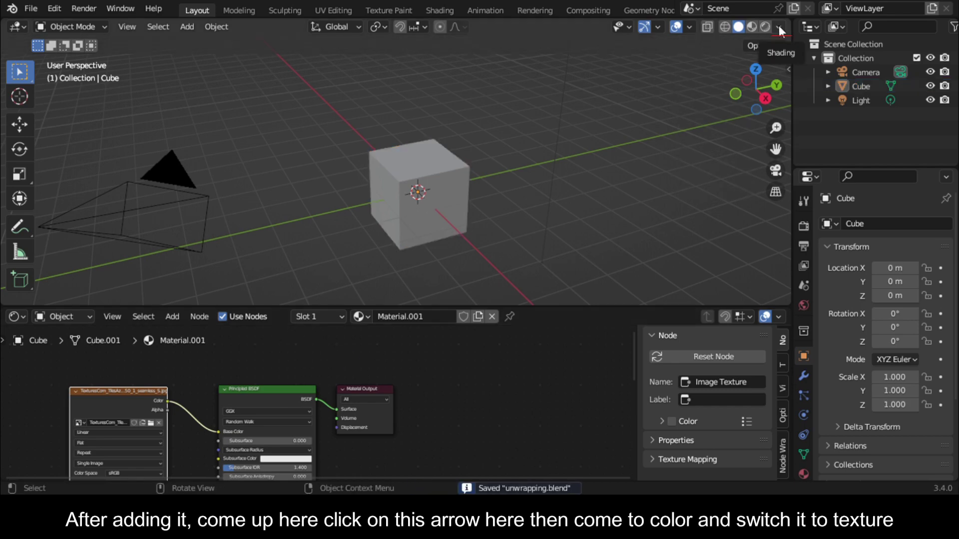
pyautogui.click(778, 26)
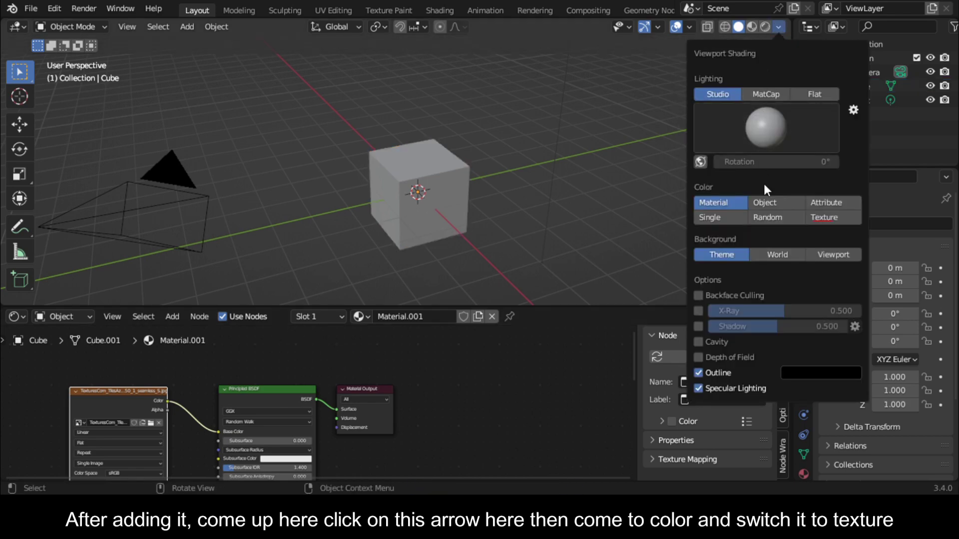
pyautogui.click(819, 218)
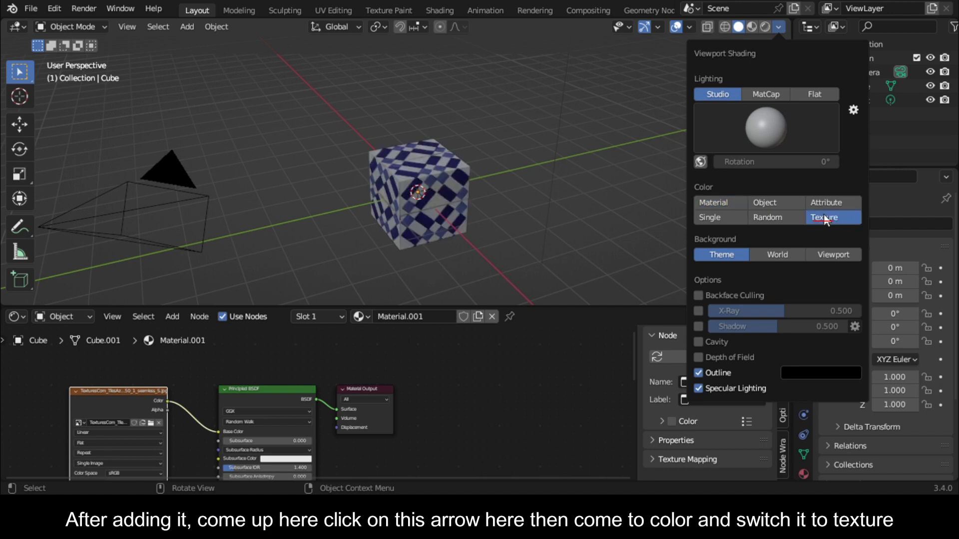
pyautogui.scroll(3, 409, 205)
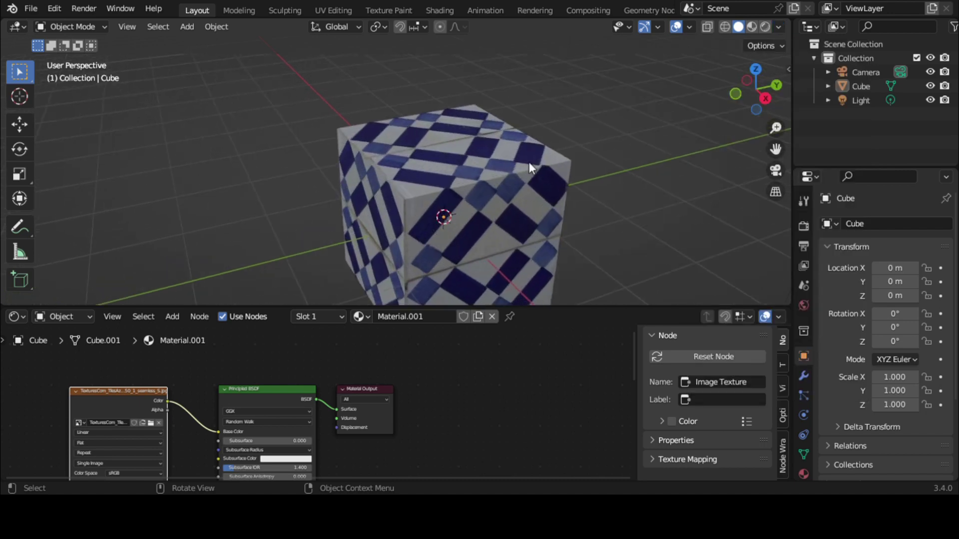
pyautogui.moveTo(738, 89); pyautogui.dragTo(500, 165)
pyautogui.moveTo(778, 85)
pyautogui.mouseDown()
pyautogui.moveTo(739, 90)
pyautogui.moveTo(796, 85)
pyautogui.mouseUp()
pyautogui.scroll(1, 398, 163)
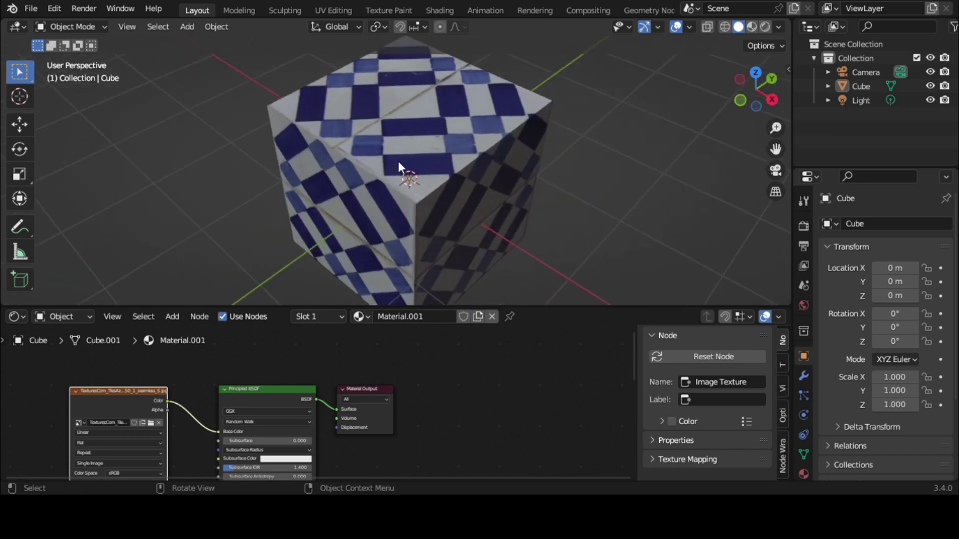
# - Open the UV Editing workspace and examine the cube's UV layout over the tile image
pyautogui.click(331, 10)
pyautogui.scroll(-4, 297, 298)
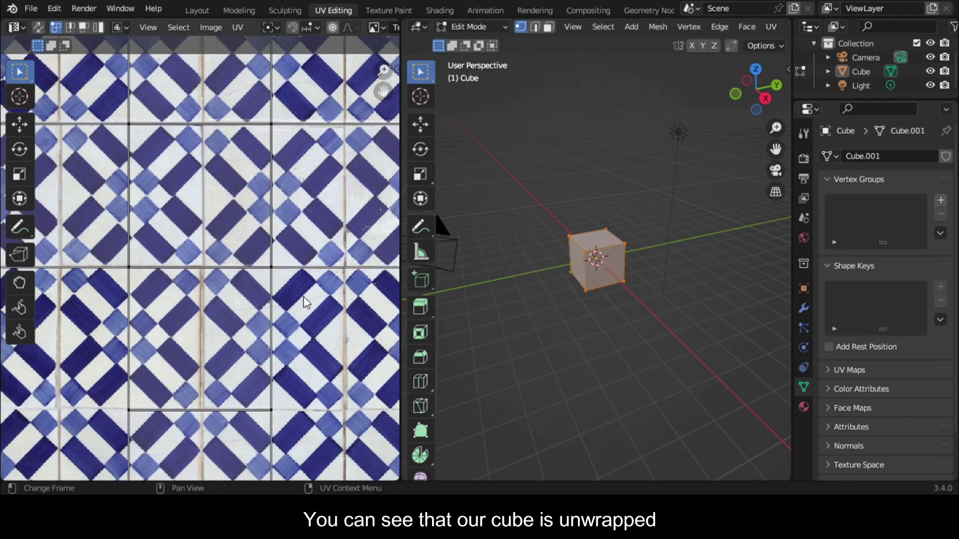
pyautogui.scroll(2, 307, 300)
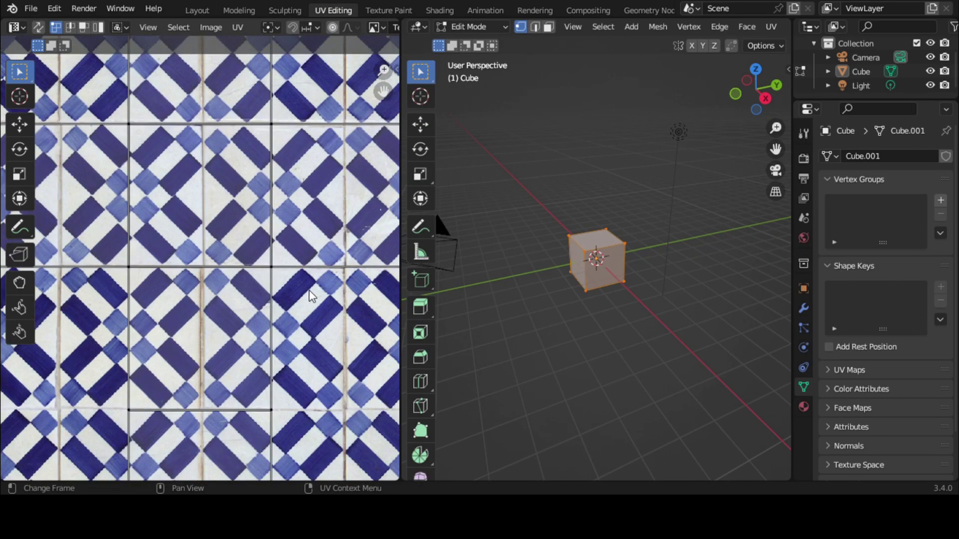
pyautogui.scroll(-2, 309, 294)
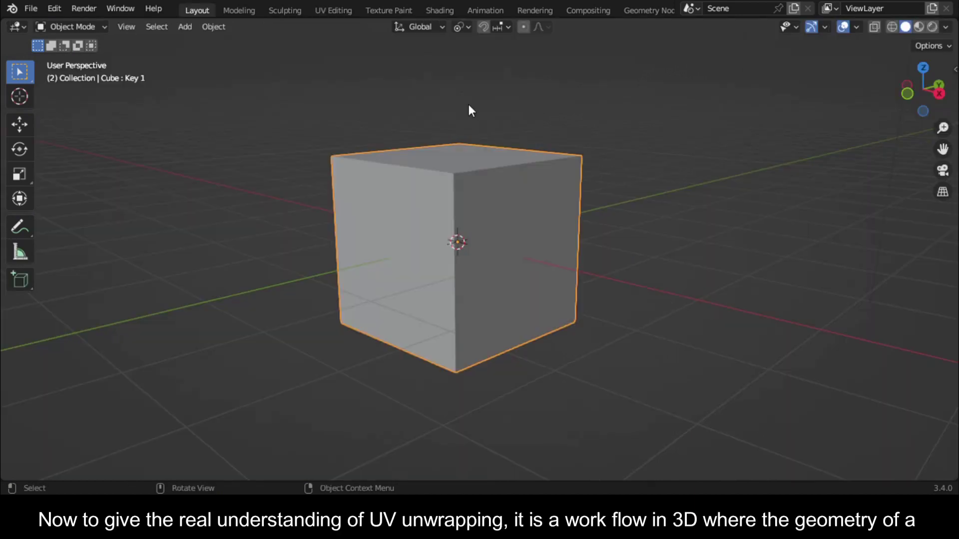
# - Play the cube's unfolding animation and open a Timeline area beneath the 3D viewport
pyautogui.press('space')
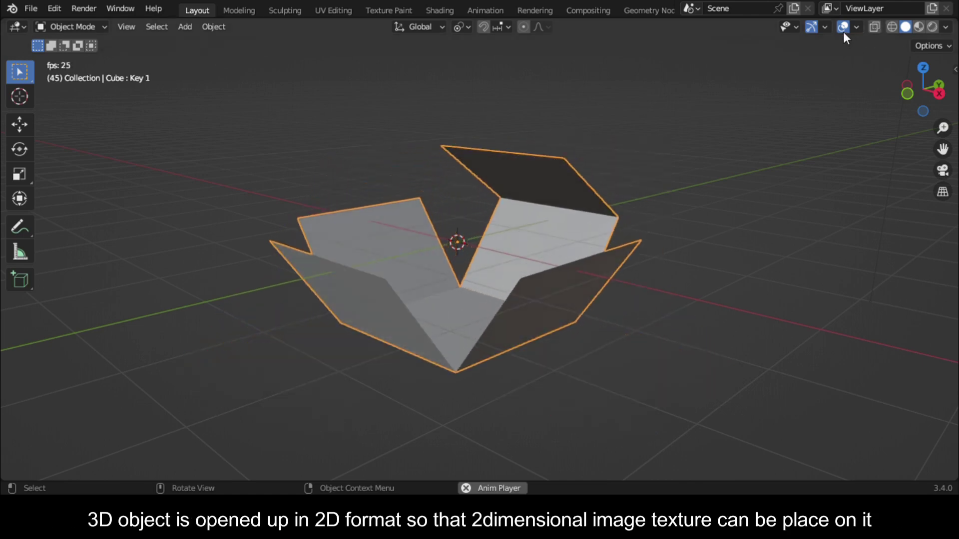
pyautogui.press('space')
pyautogui.moveTo(8, 477); pyautogui.dragTo(16, 397)
pyautogui.click(17, 397)
pyautogui.press('space')
pyautogui.click(17, 398)
pyautogui.click(227, 277)
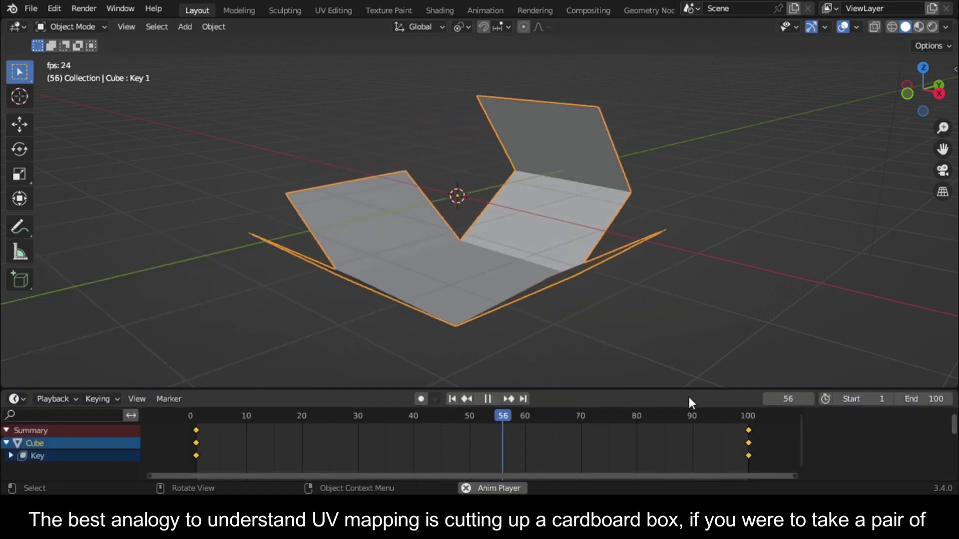
# - Scrub the animation to frame 21 and examine the unfolding cube with X-ray and wireframe display during playback
pyautogui.moveTo(636, 414); pyautogui.dragTo(307, 399)
pyautogui.click(873, 27)
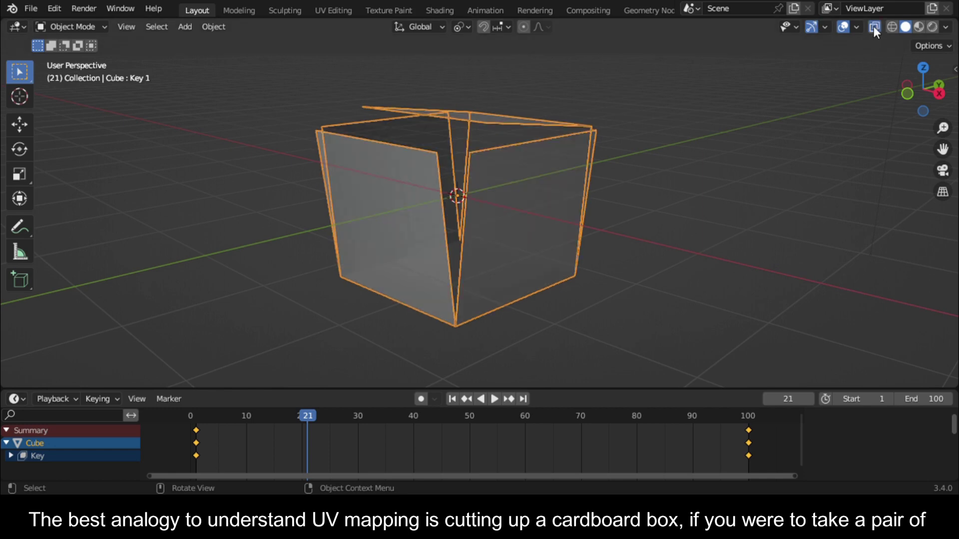
pyautogui.click(873, 27)
pyautogui.click(891, 26)
pyautogui.moveTo(926, 91); pyautogui.dragTo(675, 232)
pyautogui.press('space')
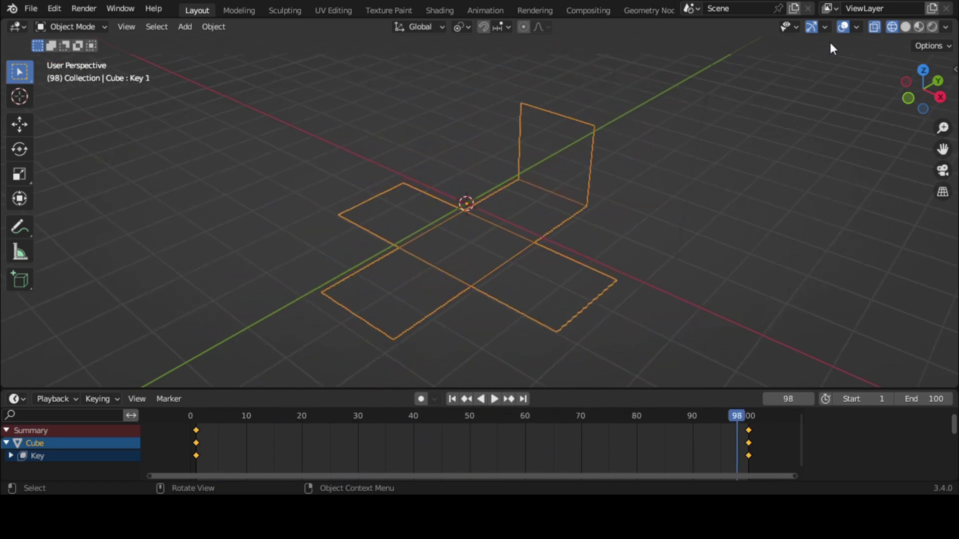
pyautogui.press('space')
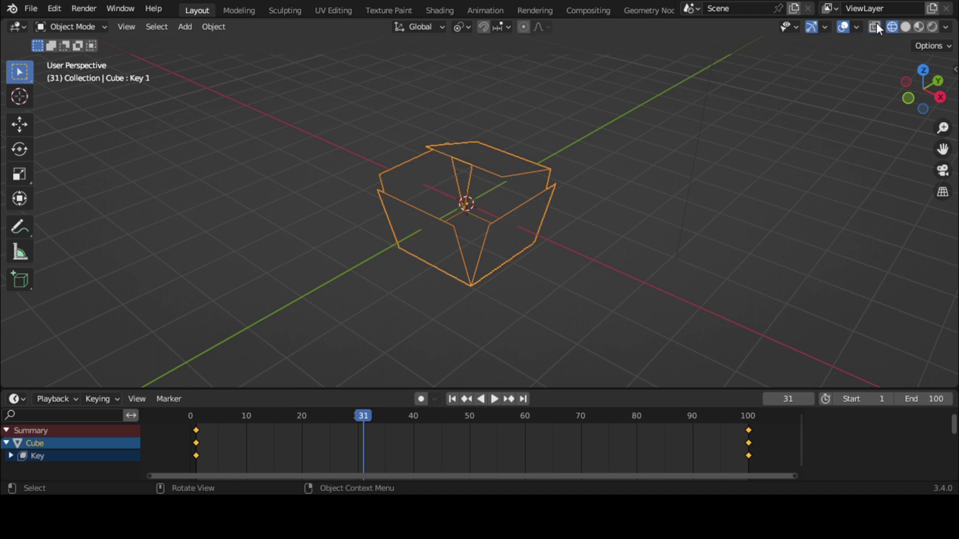
# - Turn off X-ray, return the viewport to solid shading, and play the cube's unfolding animation
pyautogui.click(876, 23)
pyautogui.click(905, 26)
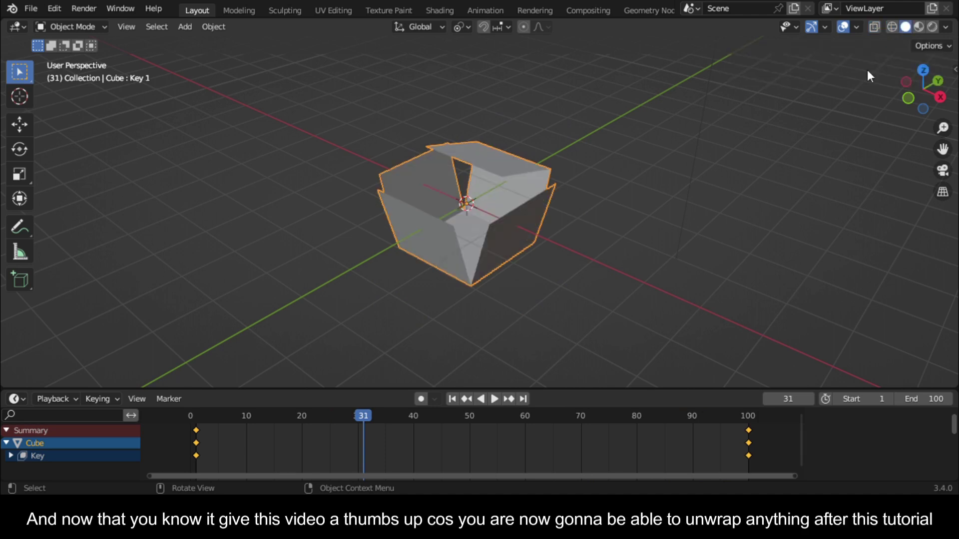
pyautogui.press('space')
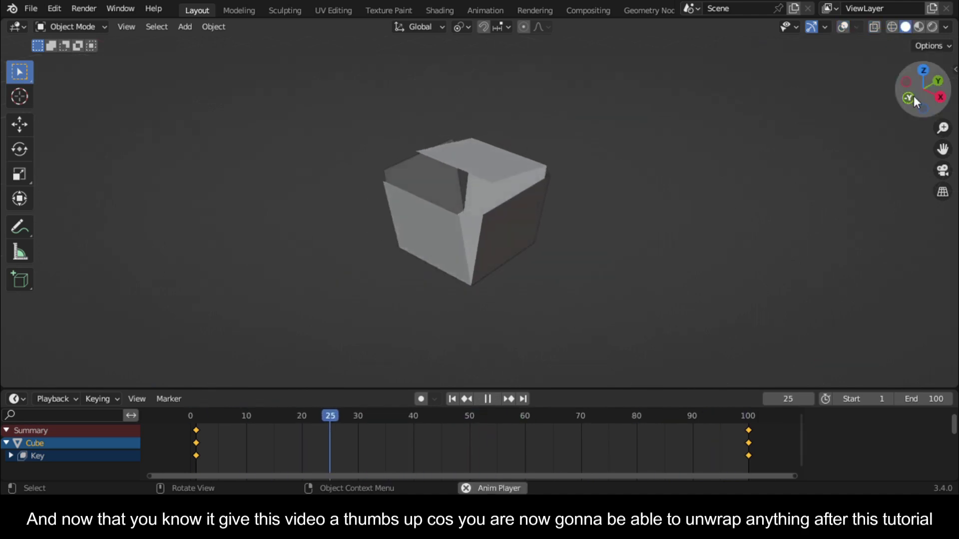
# - Set the solid viewport shading color to Texture so the cube displays its tile image
pyautogui.moveTo(913, 96); pyautogui.dragTo(909, 75)
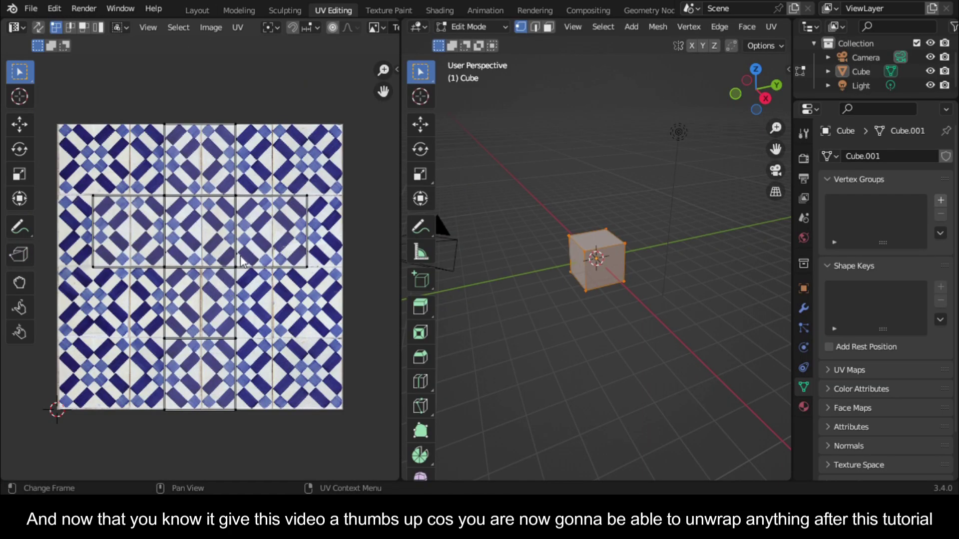
pyautogui.scroll(3, 245, 263)
pyautogui.scroll(-2, 249, 265)
pyautogui.scroll(-1, 250, 265)
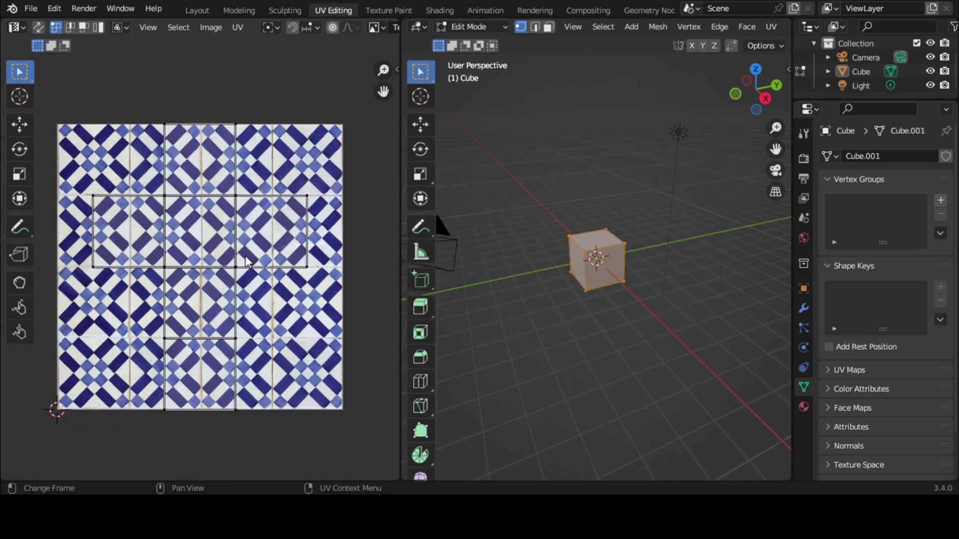
pyautogui.scroll(5, 569, 270)
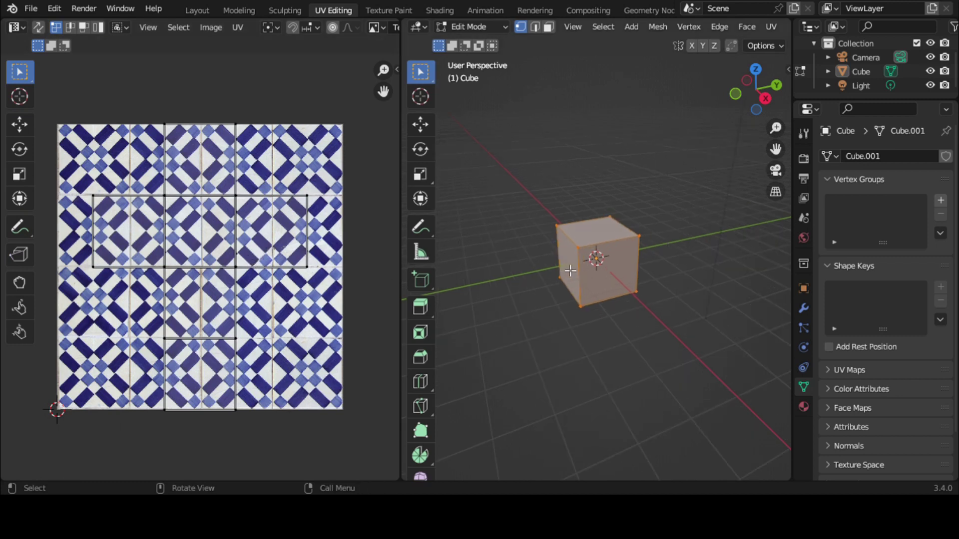
pyautogui.scroll(-10, 766, 25)
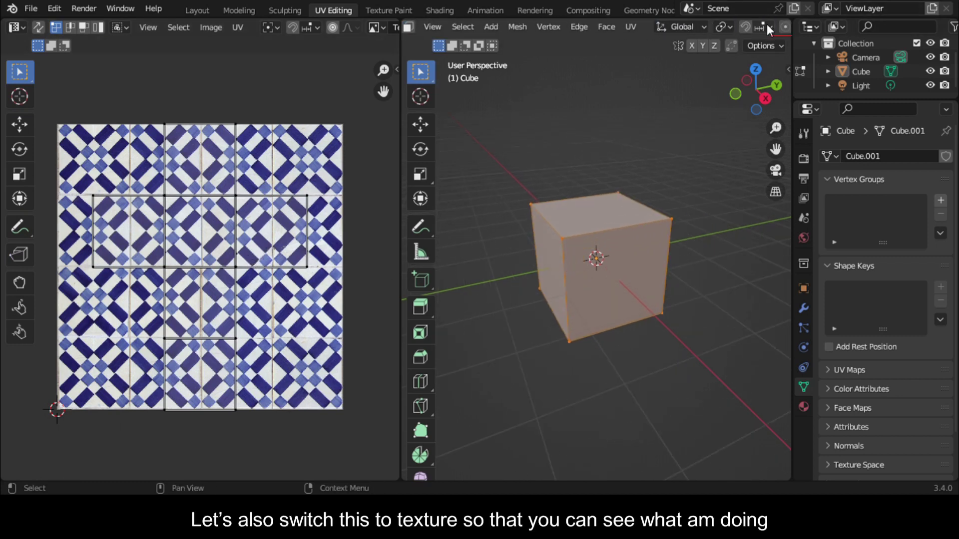
pyautogui.scroll(-2, 767, 25)
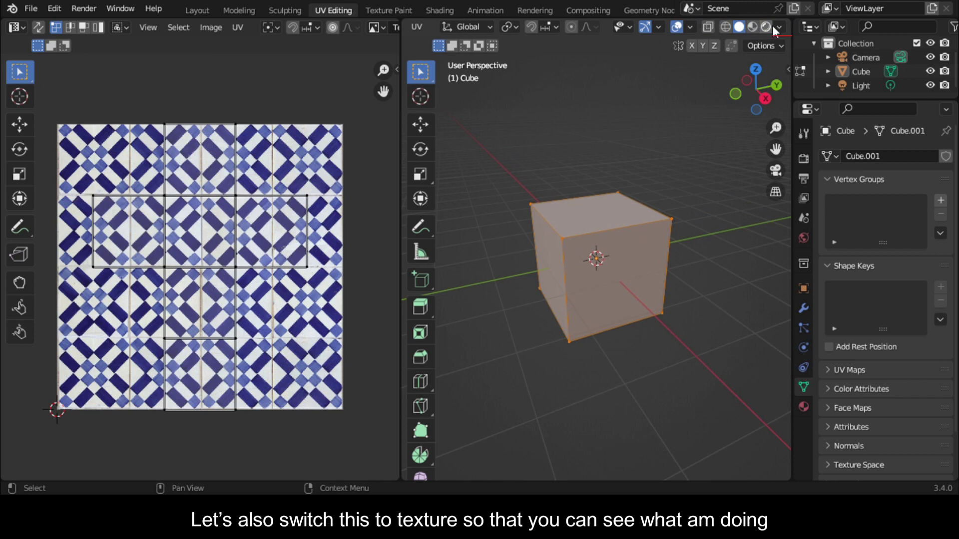
pyautogui.click(778, 28)
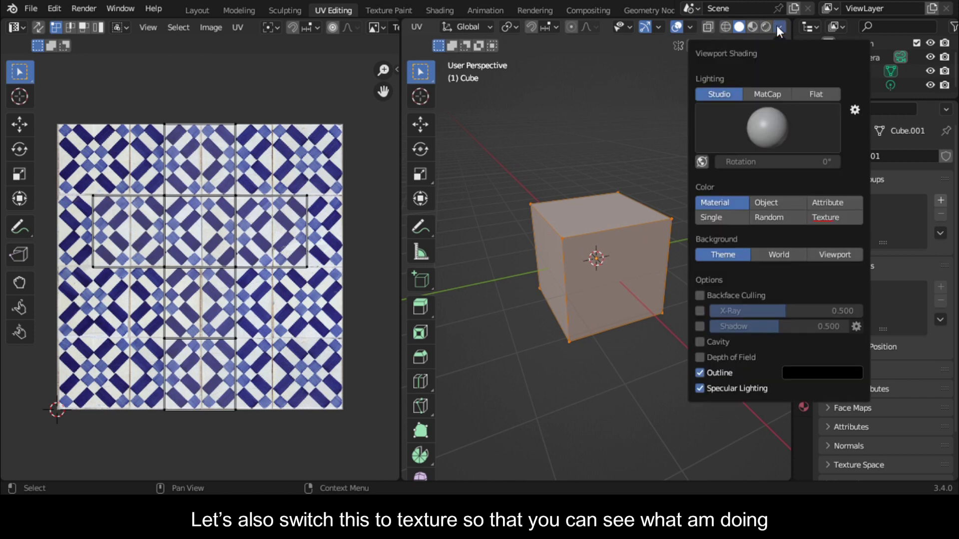
pyautogui.click(829, 218)
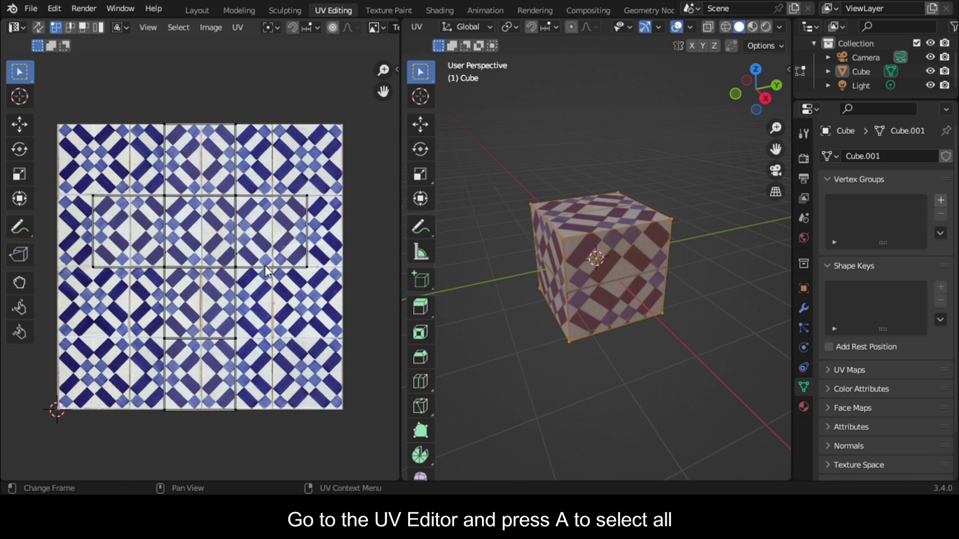
# - Select all of the cube's UVs and scale them up until the central face column spans the tile image's full width
pyautogui.press('a')
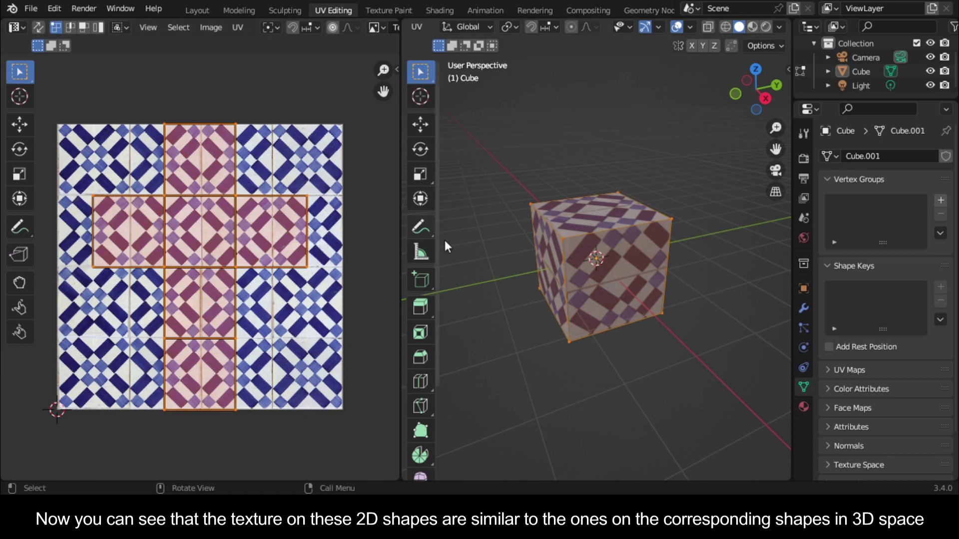
pyautogui.scroll(1, 584, 275)
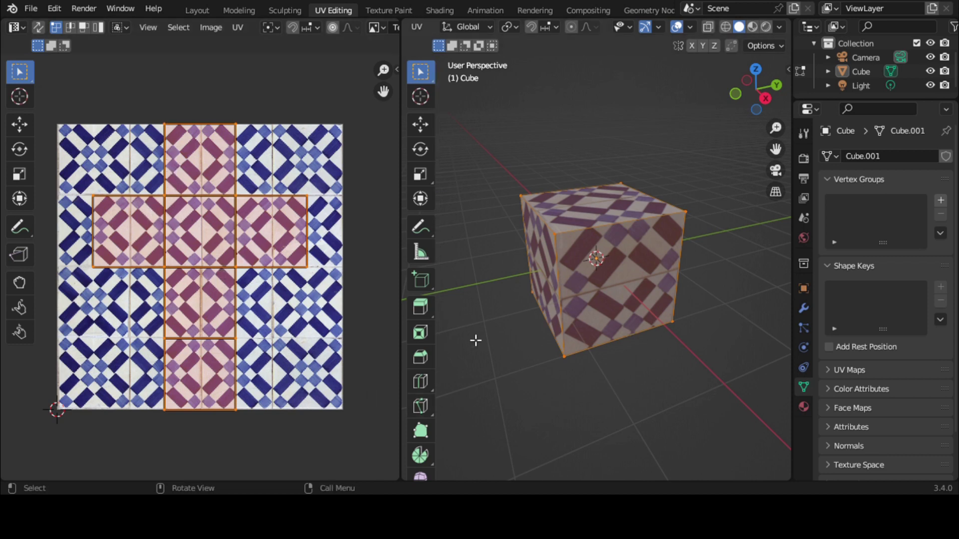
pyautogui.scroll(-1, 256, 223)
pyautogui.scroll(2, 256, 223)
pyautogui.scroll(-2, 257, 223)
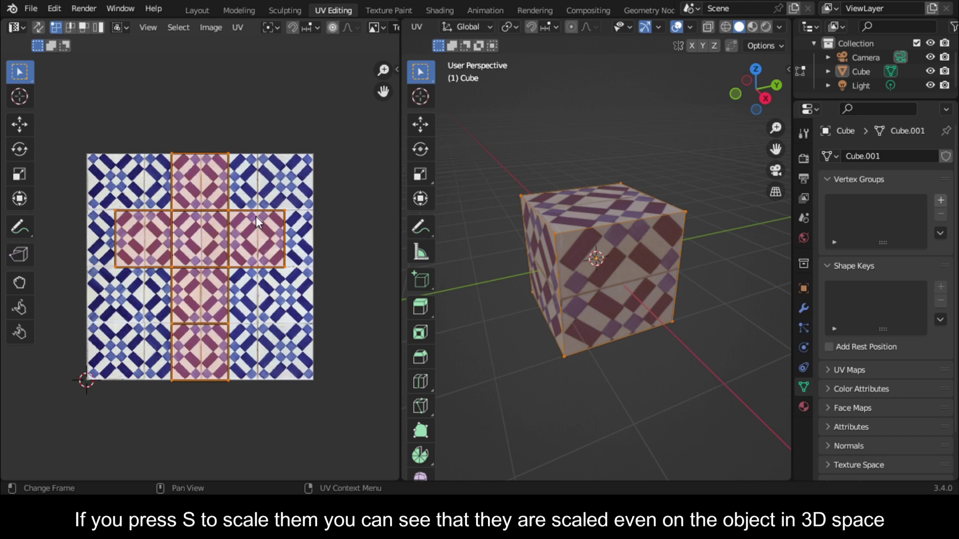
pyautogui.press('s')
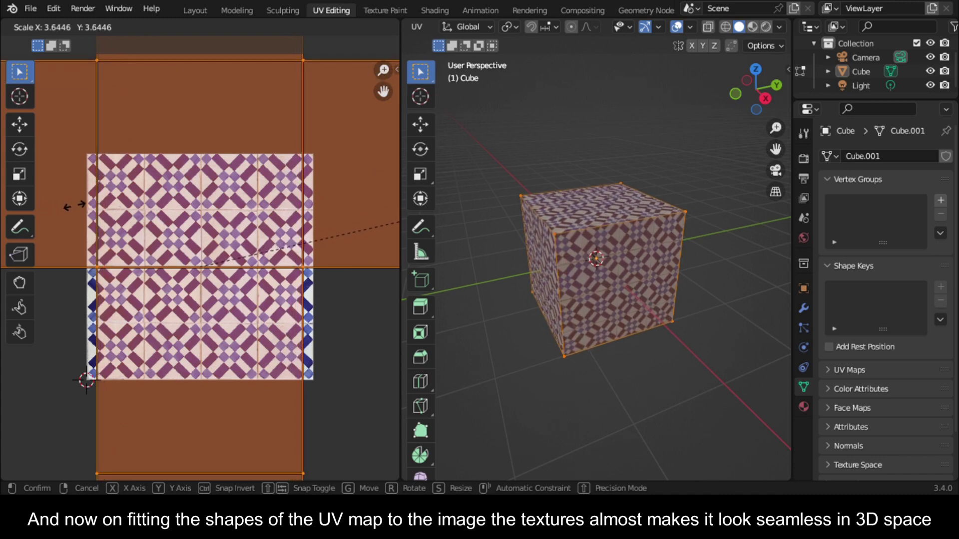
pyautogui.click(98, 196)
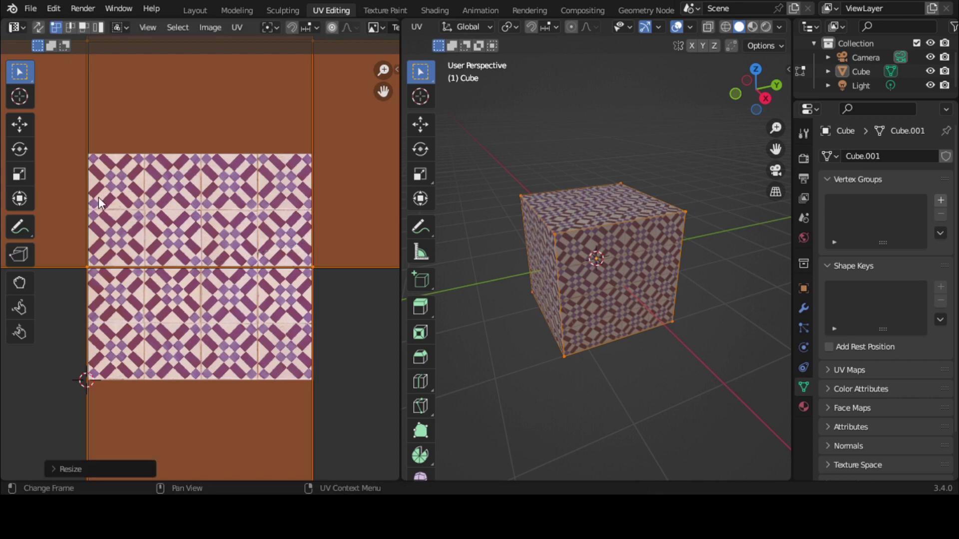
# - Examine the tile pattern across the cube's faces with viewport overlays turned off, and restore the overlays
pyautogui.scroll(2, 651, 286)
pyautogui.scroll(2, 652, 282)
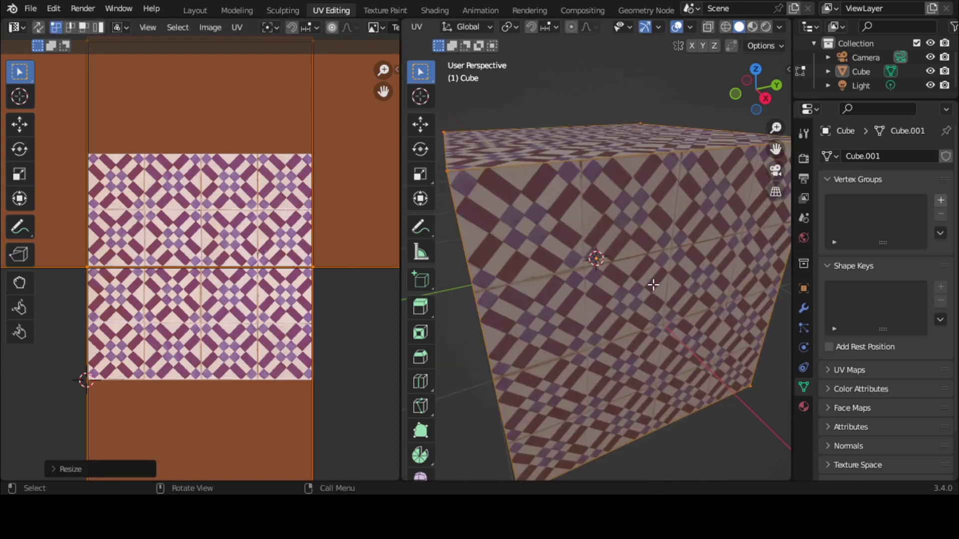
pyautogui.scroll(-2, 651, 282)
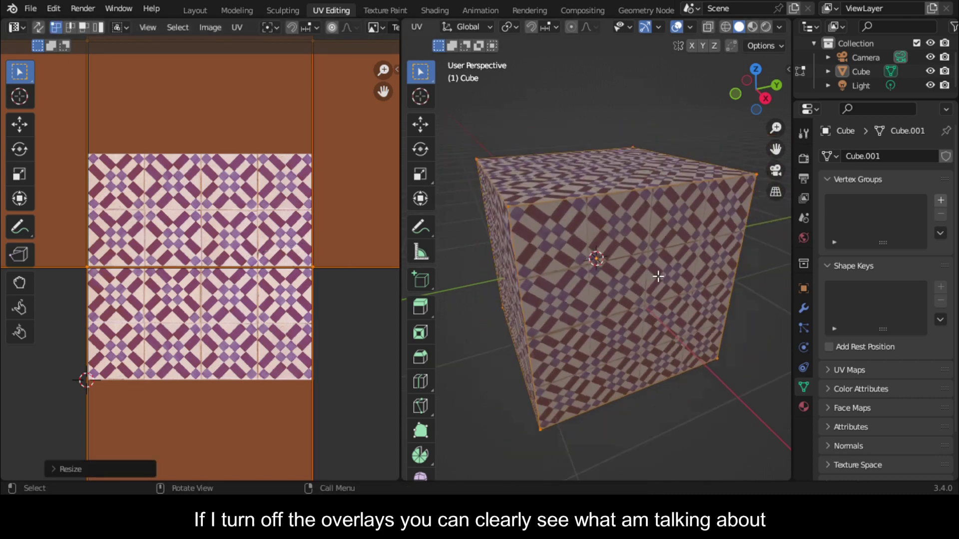
pyautogui.click(677, 27)
pyautogui.moveTo(756, 89); pyautogui.dragTo(956, 112)
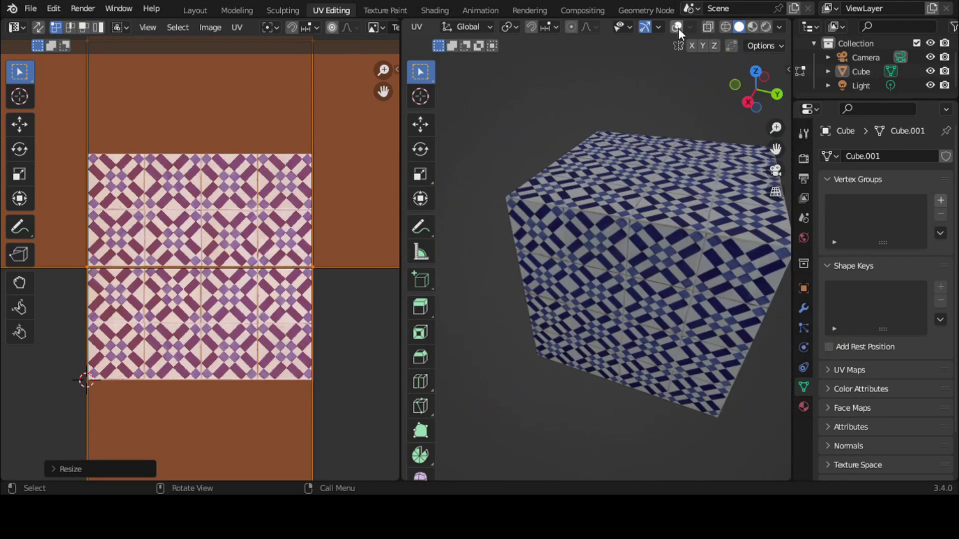
pyautogui.click(677, 27)
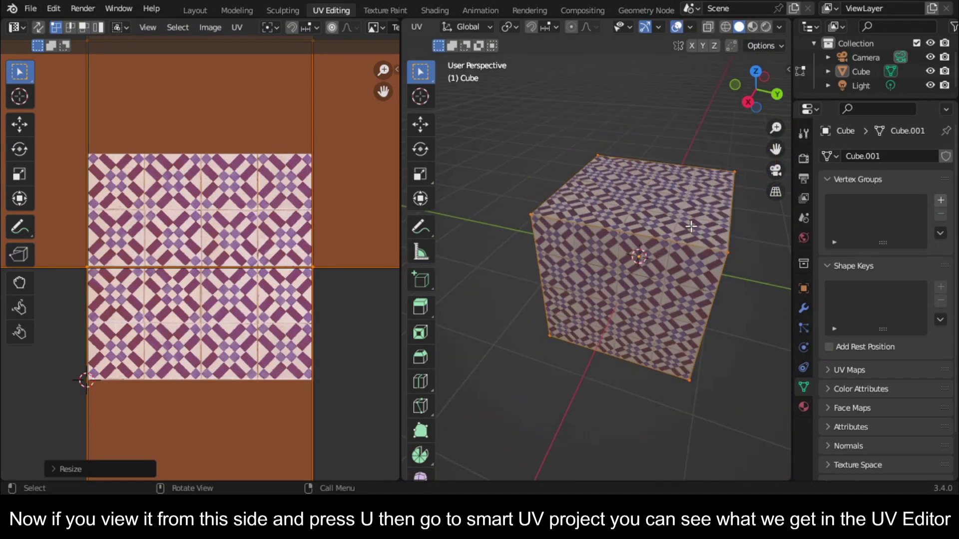
# - Unwrap the cube's UVs from the front orthographic view and return to Object Mode
pyautogui.click(749, 103)
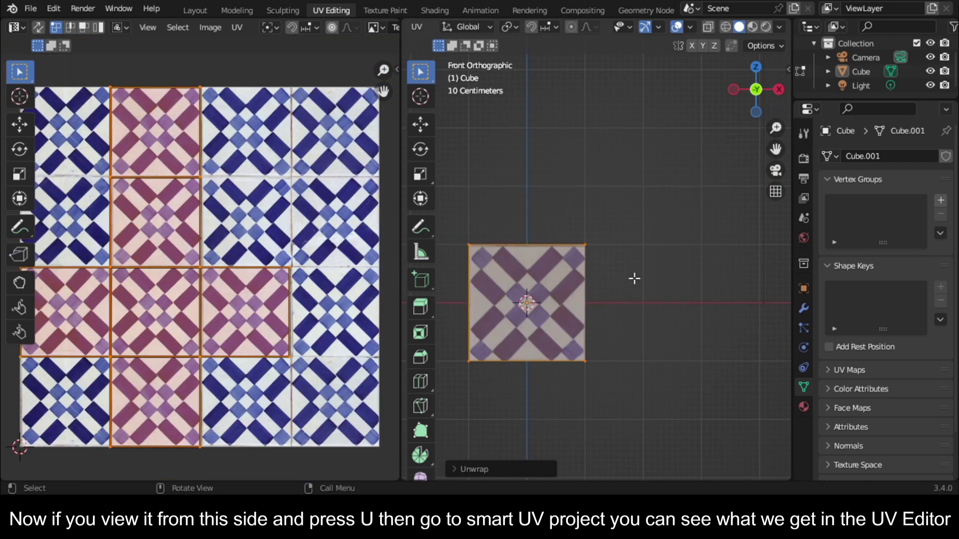
pyautogui.press('u')
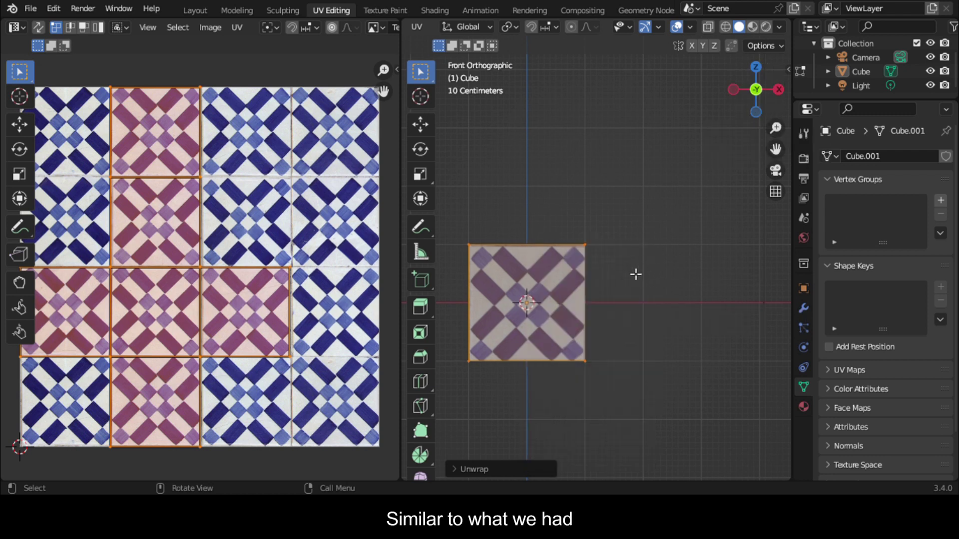
pyautogui.press('Tab')
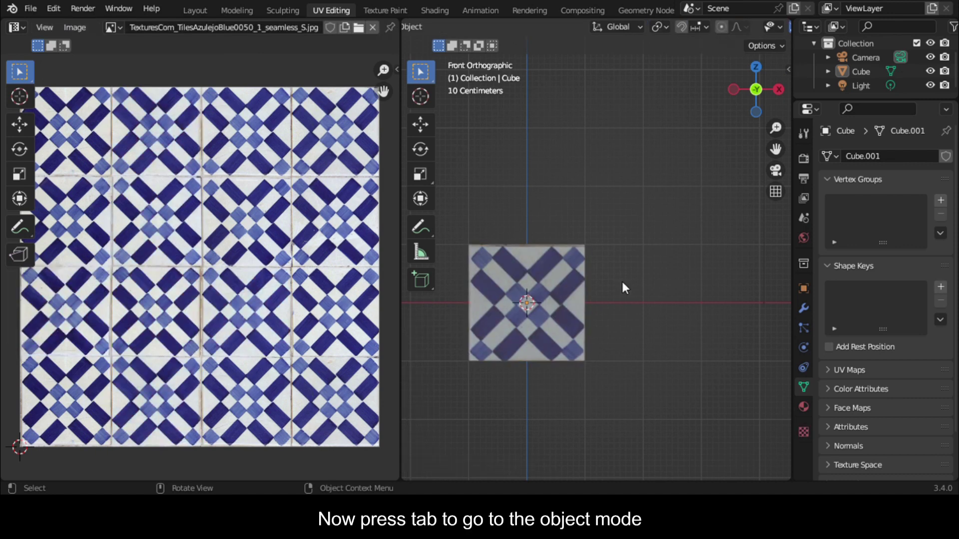
# - Select the cube and scale it up along the global Y axis into an elongated cuboid
pyautogui.click(561, 289)
pyautogui.scroll(-3, 567, 291)
pyautogui.scroll(3, 574, 291)
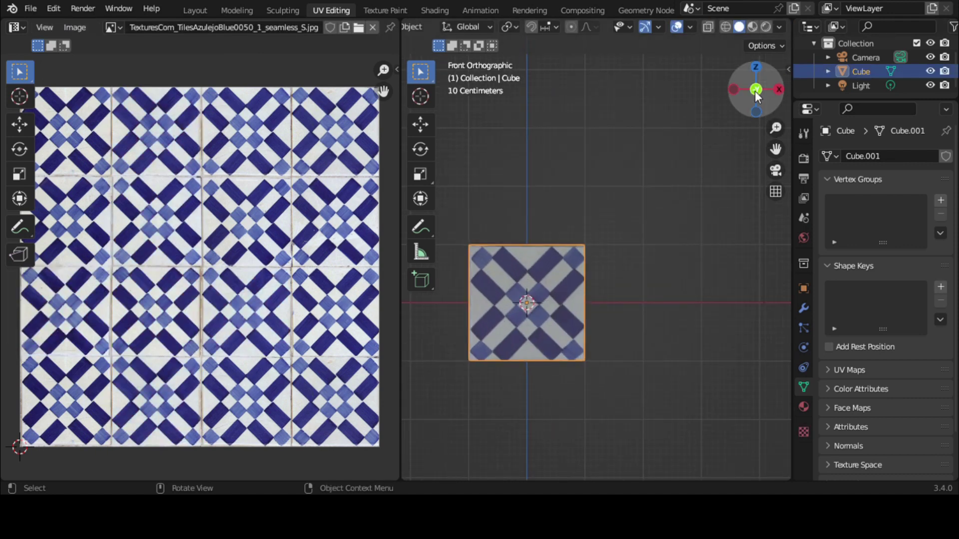
pyautogui.moveTo(755, 91); pyautogui.dragTo(568, 328)
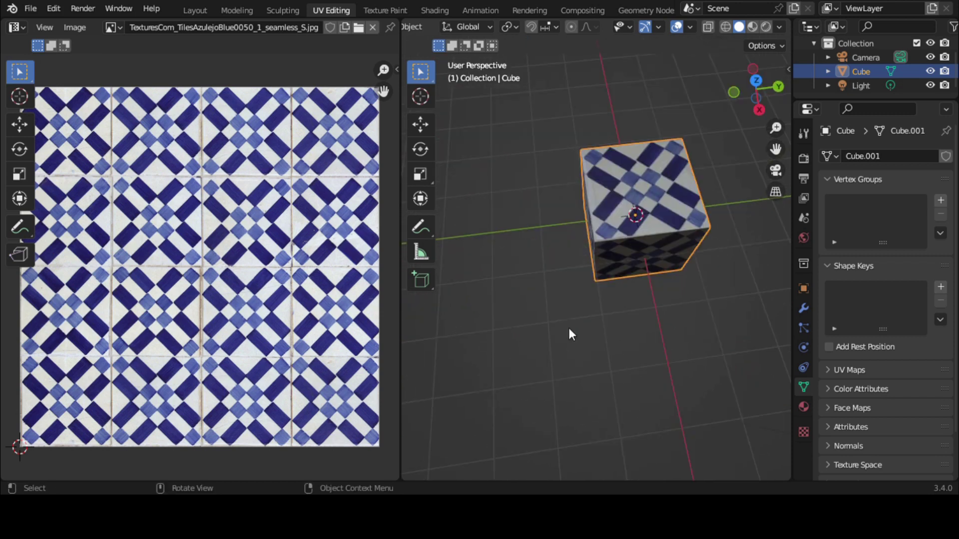
pyautogui.scroll(1, 598, 300)
pyautogui.moveTo(598, 301); pyautogui.dragTo(676, 259, button='middle')
pyautogui.scroll(1, 675, 259)
pyautogui.press('s')
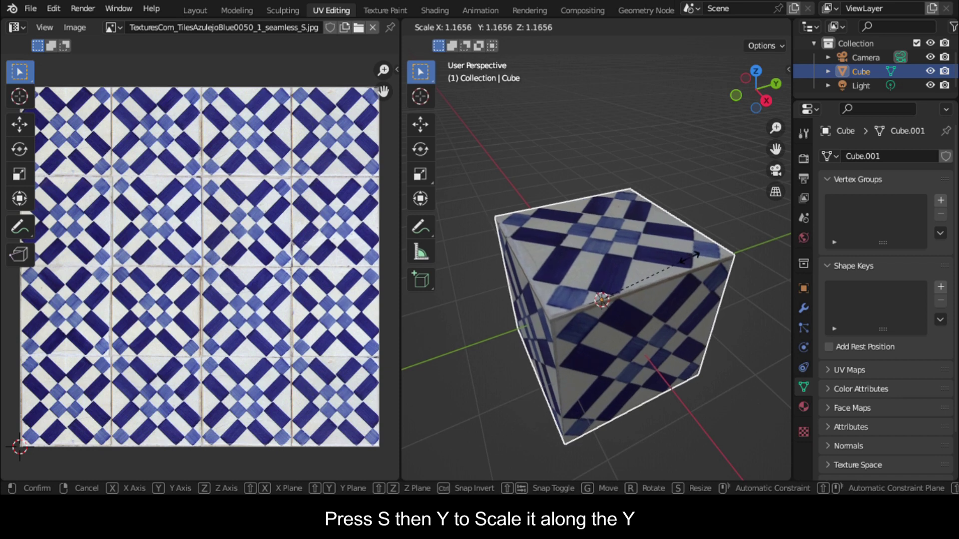
pyautogui.press('y')
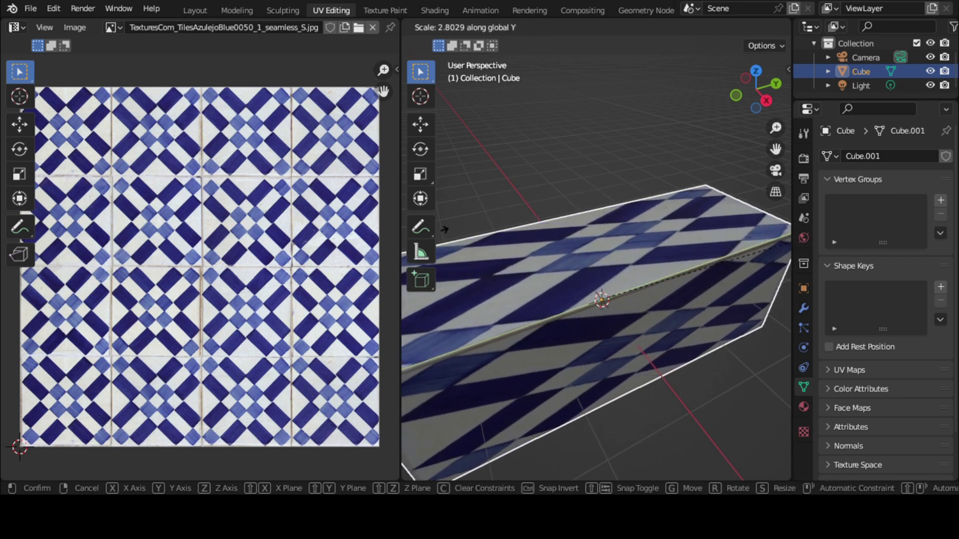
pyautogui.click(496, 292)
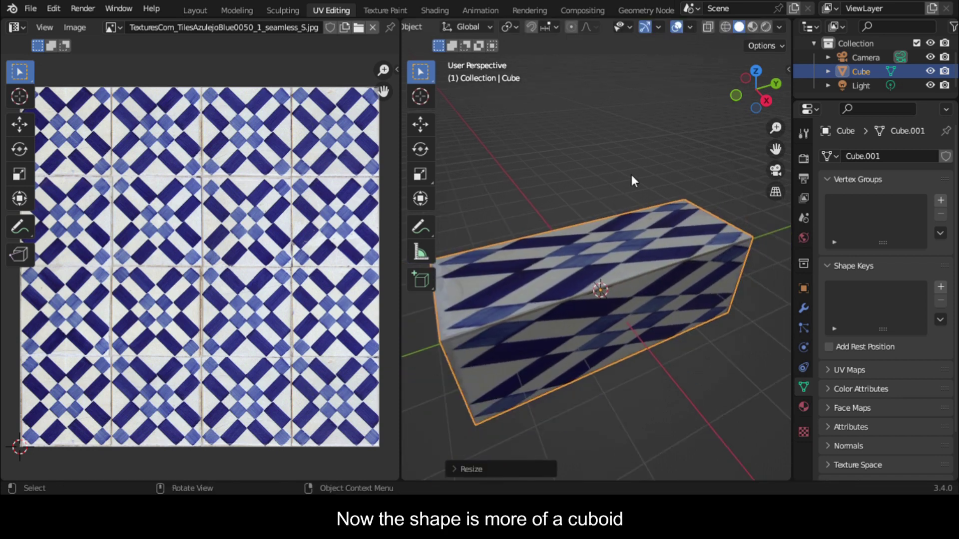
# - Scale the cuboid down along the global Z axis to flatten it to roughly half its height
pyautogui.moveTo(741, 95); pyautogui.dragTo(726, 110)
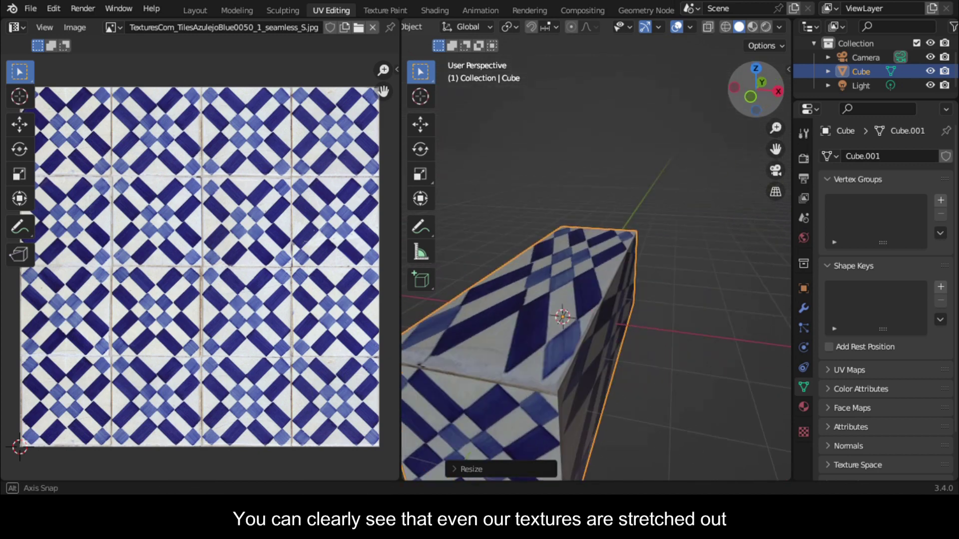
pyautogui.scroll(-3, 647, 226)
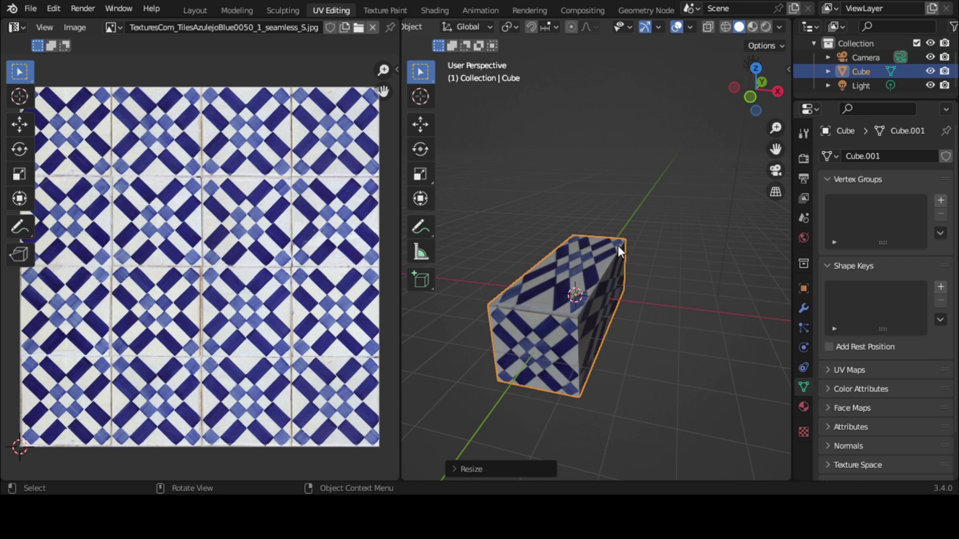
pyautogui.press('s')
pyautogui.press('z')
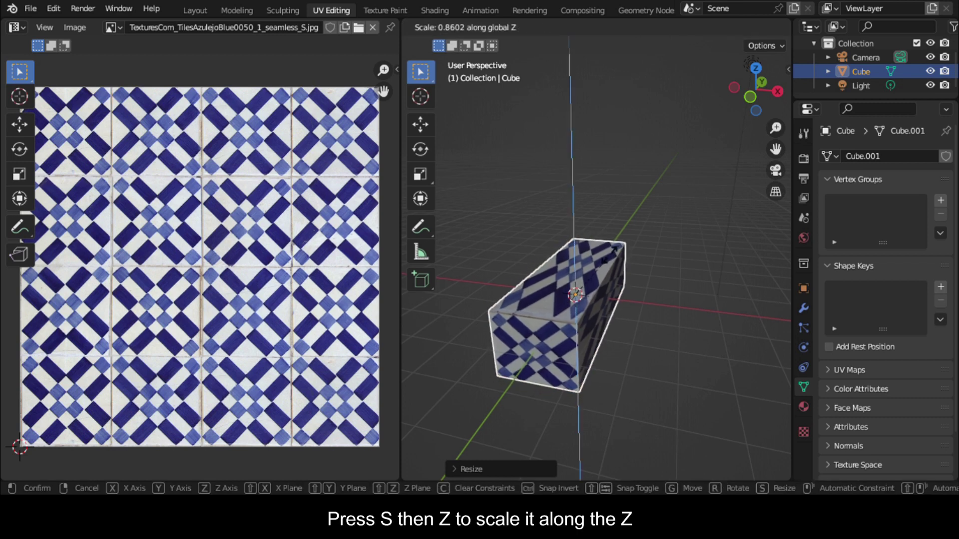
pyautogui.click(589, 269)
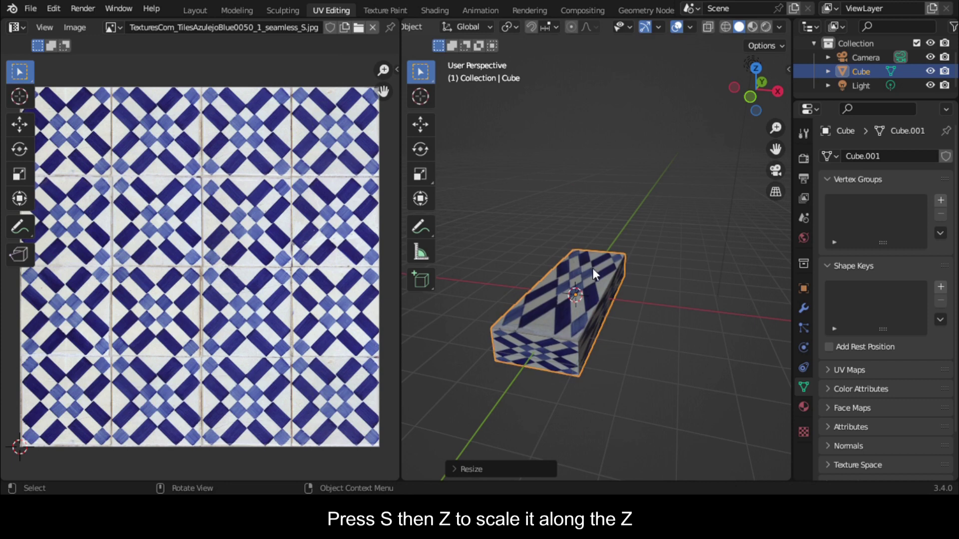
# - Apply all transforms to the flattened cuboid
pyautogui.moveTo(593, 268); pyautogui.dragTo(598, 340, button='middle')
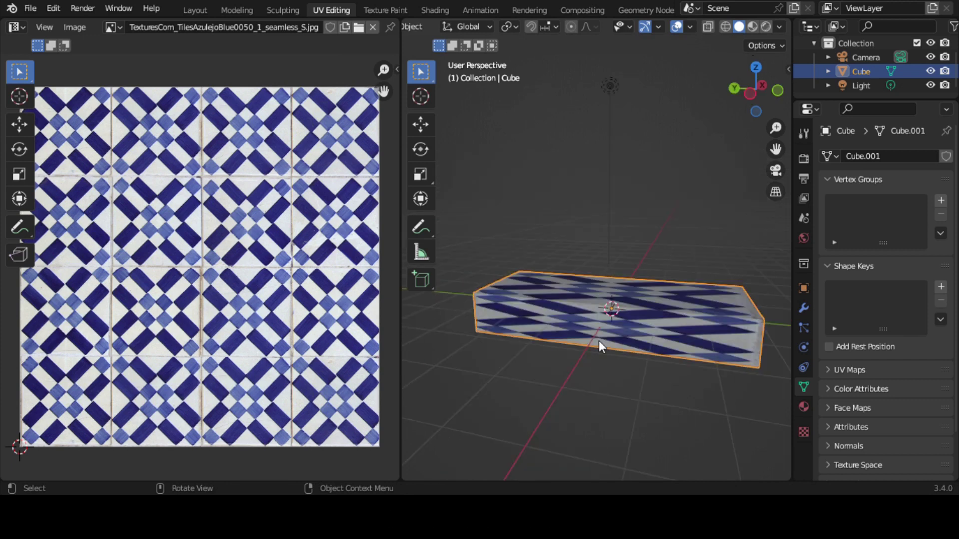
pyautogui.hotkey('ctrl', 'a')
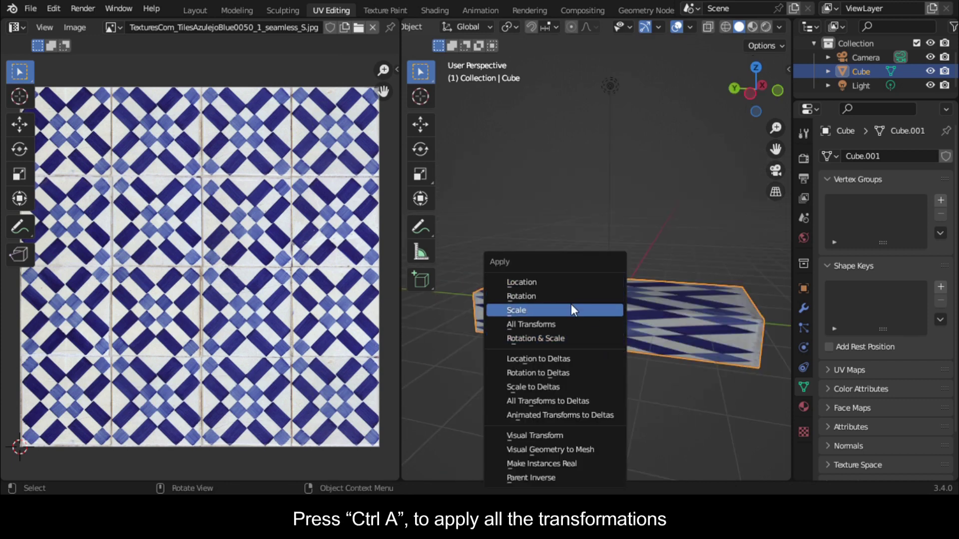
pyautogui.click(561, 325)
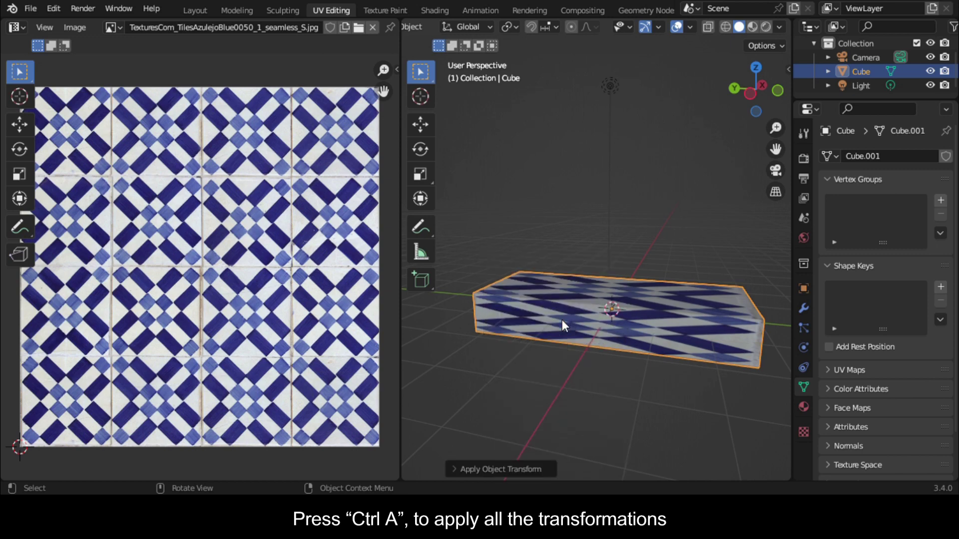
# - Unwrap the cuboid again in Edit Mode and examine the texture on its top and end faces
pyautogui.press('Tab')
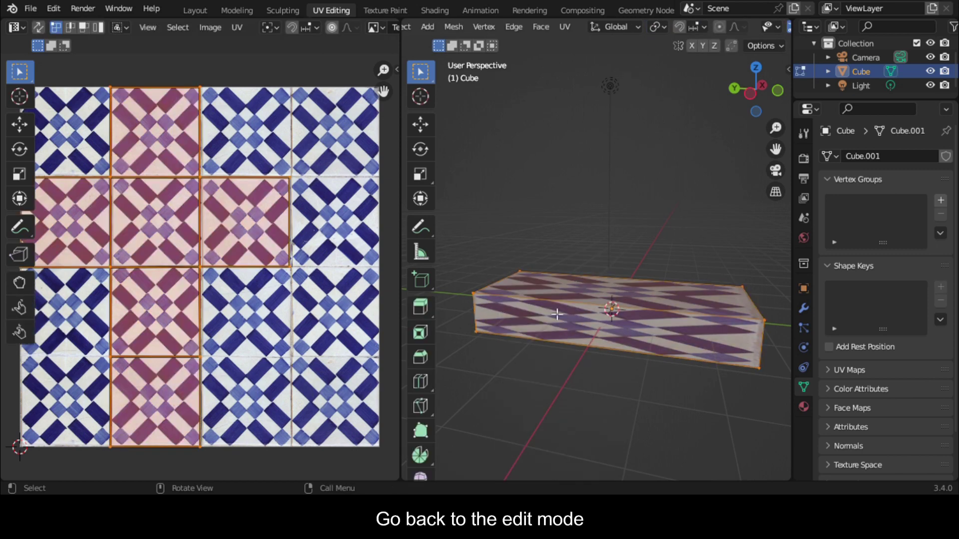
pyautogui.press('u')
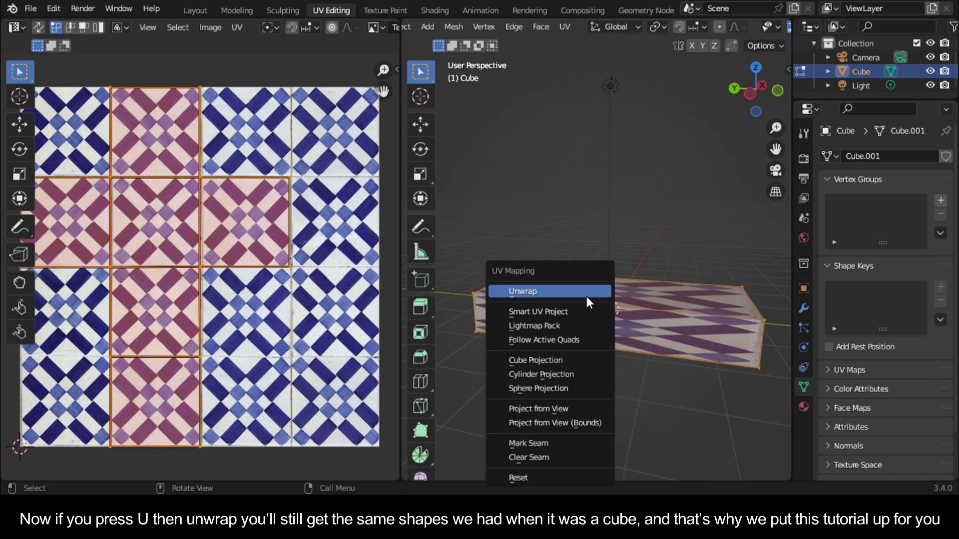
pyautogui.click(586, 293)
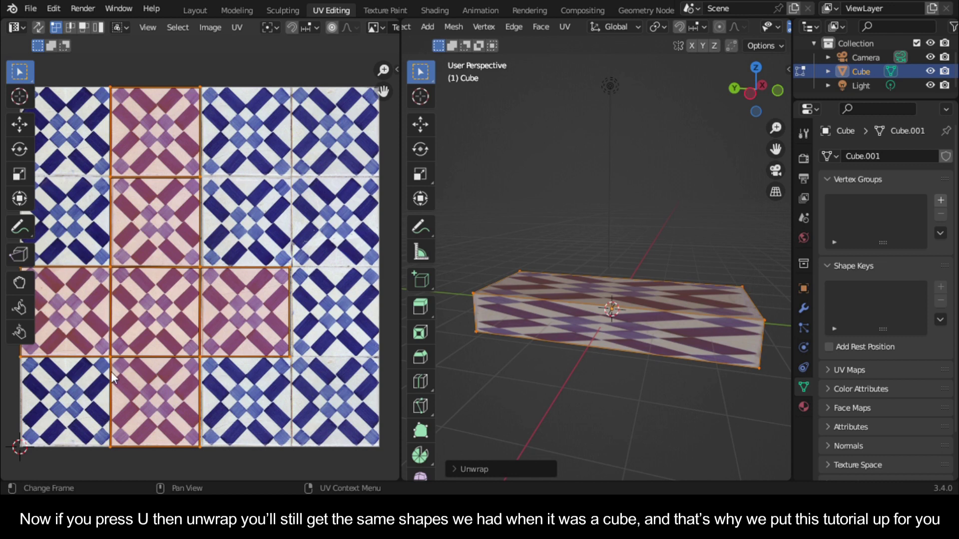
pyautogui.moveTo(781, 95); pyautogui.dragTo(579, 74)
pyautogui.moveTo(743, 100); pyautogui.dragTo(732, 101)
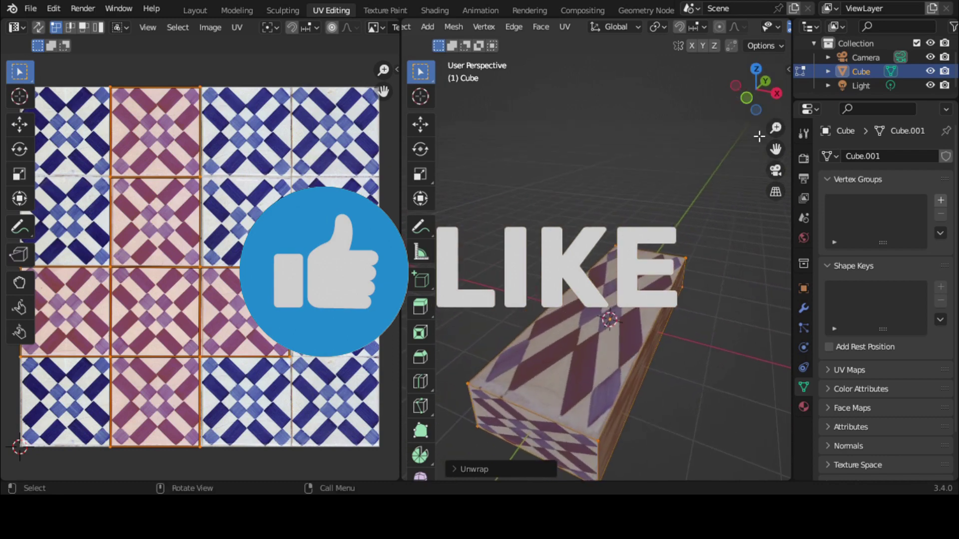
# - Return the cuboid to Object Mode and add a new mesh cube for comparison
pyautogui.press('Tab')
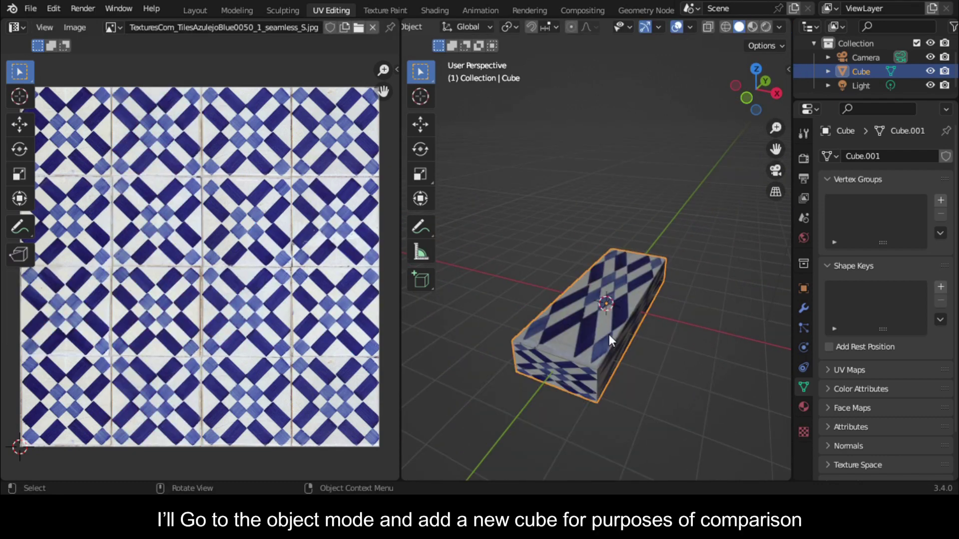
pyautogui.scroll(-2, 646, 309)
pyautogui.hotkey('shift', 'a')
pyautogui.moveTo(627, 199)
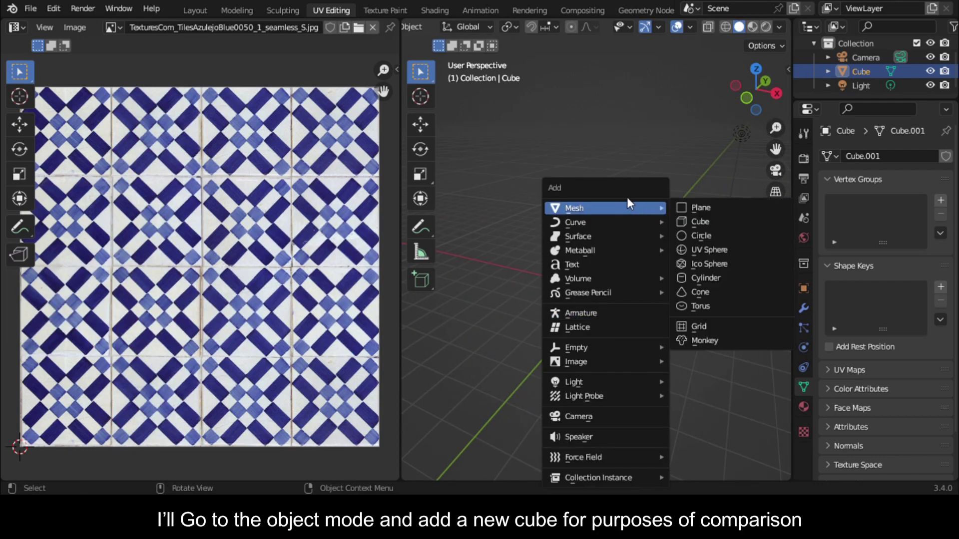
pyautogui.click(692, 221)
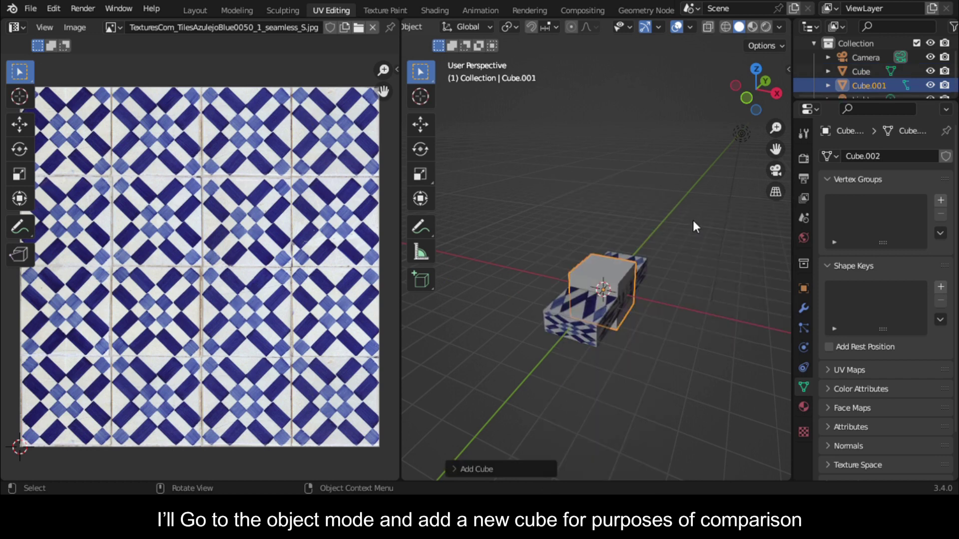
# - Move the new cube about 2.35 m along the global X axis, beside the cuboid
pyautogui.press('g')
pyautogui.rightClick(672, 258)
pyautogui.scroll(-2, 636, 244)
pyautogui.scroll(3, 630, 260)
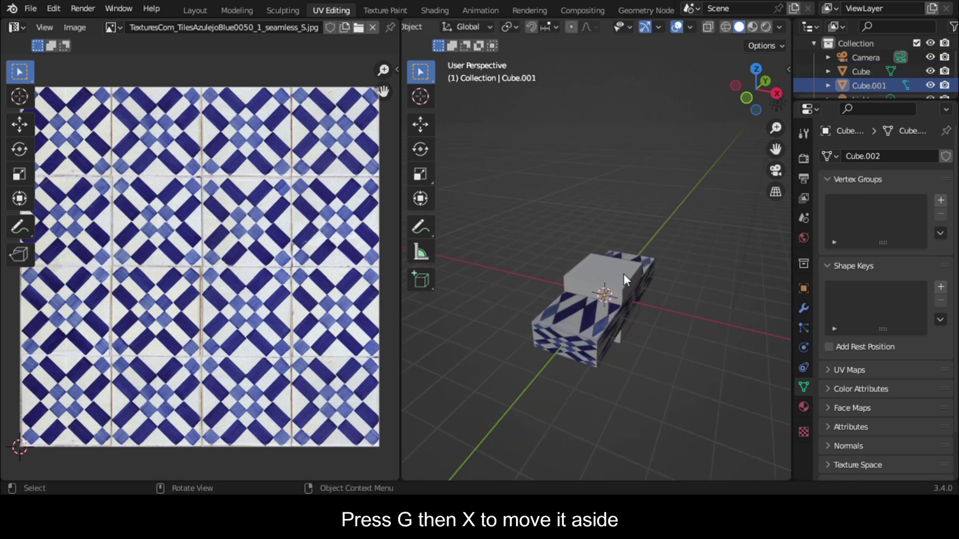
pyautogui.press('g')
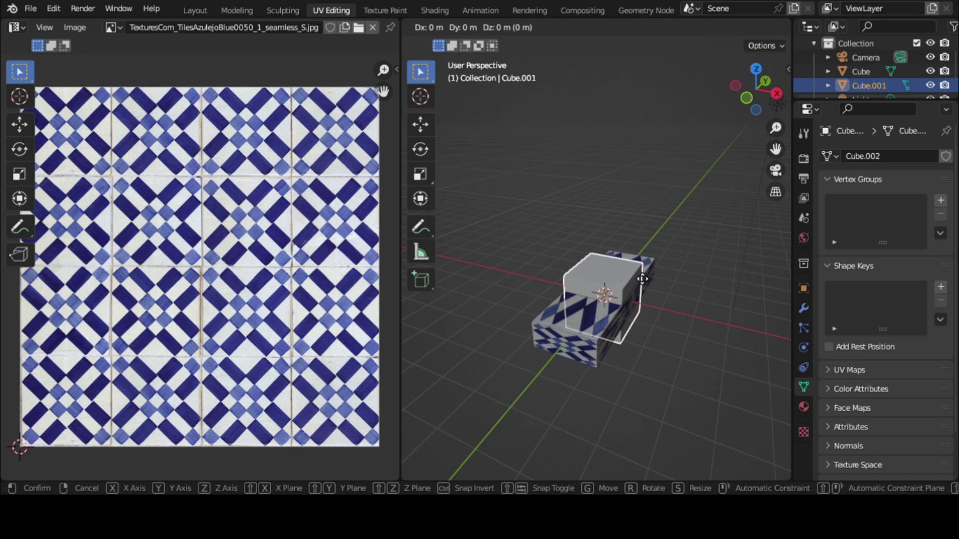
pyautogui.press('x')
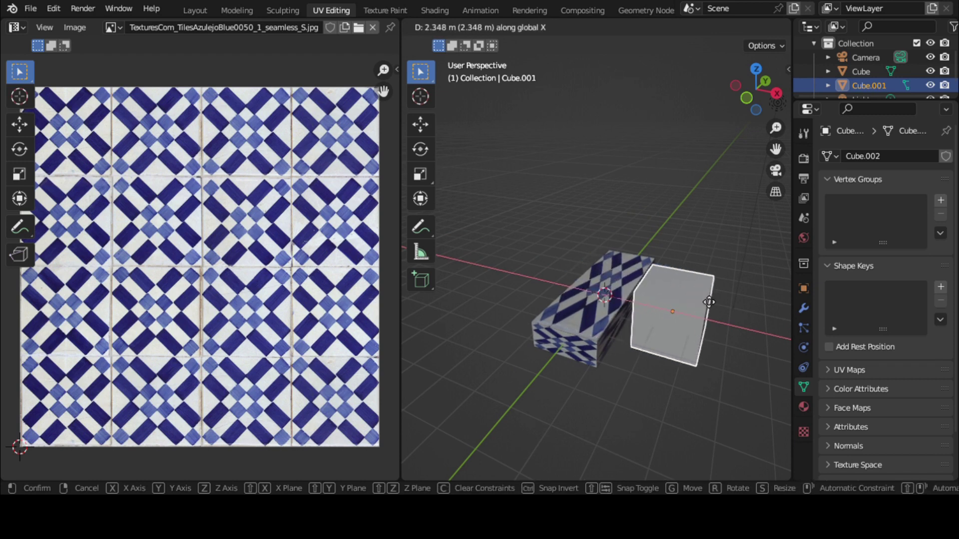
pyautogui.click(704, 303)
# - Enter Edit Mode on the new cube, view its default UV layout, and switch to edge selection
pyautogui.moveTo(780, 97); pyautogui.dragTo(780, 113)
pyautogui.press('Tab')
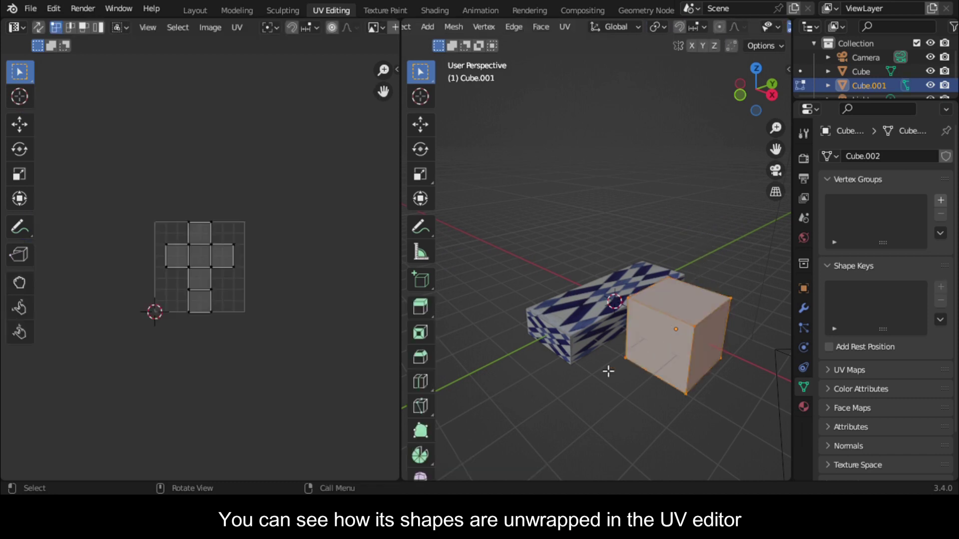
pyautogui.scroll(4, 174, 278)
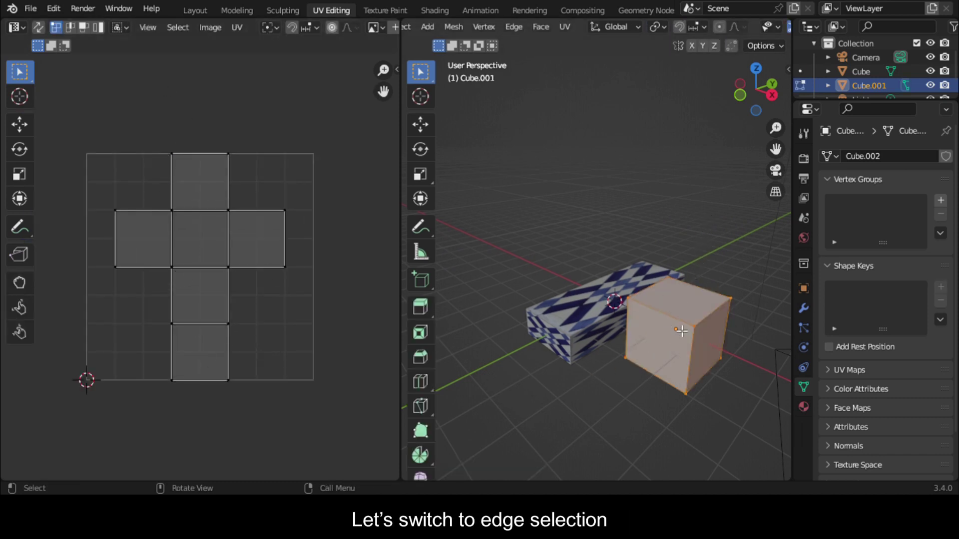
pyautogui.scroll(5, 504, 24)
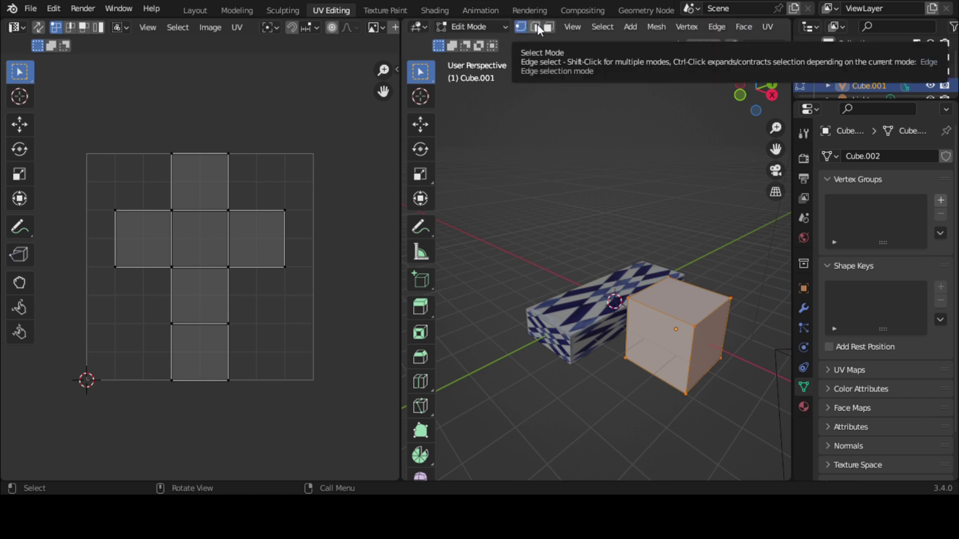
pyautogui.click(537, 27)
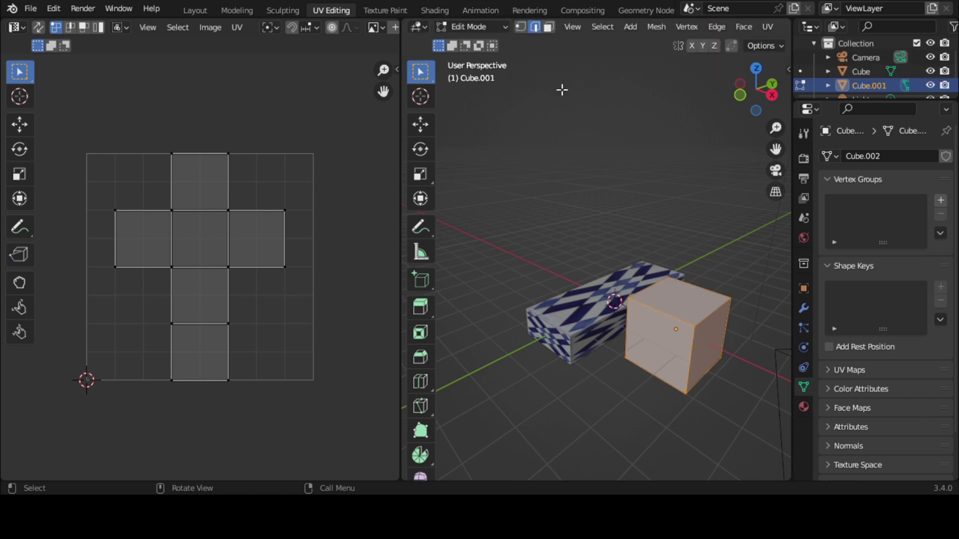
# - Select the edges around the cube's top and bottom faces plus one connecting vertical edge, and mark them as seams
pyautogui.click(659, 314)
pyautogui.keyDown('shift'); pyautogui.click(711, 315); pyautogui.keyUp('shift')
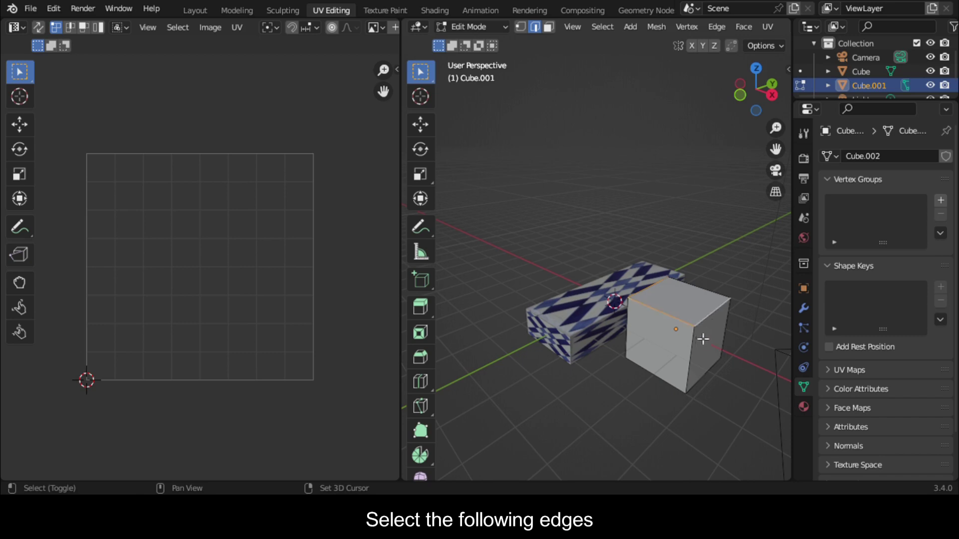
pyautogui.keyDown('shift'); pyautogui.click(704, 344); pyautogui.keyUp('shift')
pyautogui.keyDown('shift'); pyautogui.click(701, 377); pyautogui.keyUp('shift')
pyautogui.keyDown('shift'); pyautogui.click(662, 378); pyautogui.keyUp('shift')
pyautogui.moveTo(755, 90); pyautogui.dragTo(664, 319)
pyautogui.moveTo(664, 319)
pyautogui.mouseDown()
pyautogui.moveTo(647, 315)
pyautogui.moveTo(654, 320)
pyautogui.mouseUp()
pyautogui.hotkey('ctrl', 'z')
pyautogui.keyDown('shift'); pyautogui.click(696, 306); pyautogui.keyUp('shift')
pyautogui.keyDown('shift'); pyautogui.click(716, 277); pyautogui.keyUp('shift')
pyautogui.moveTo(755, 90); pyautogui.dragTo(739, 224)
pyautogui.keyDown('shift'); pyautogui.click(667, 363); pyautogui.keyUp('shift')
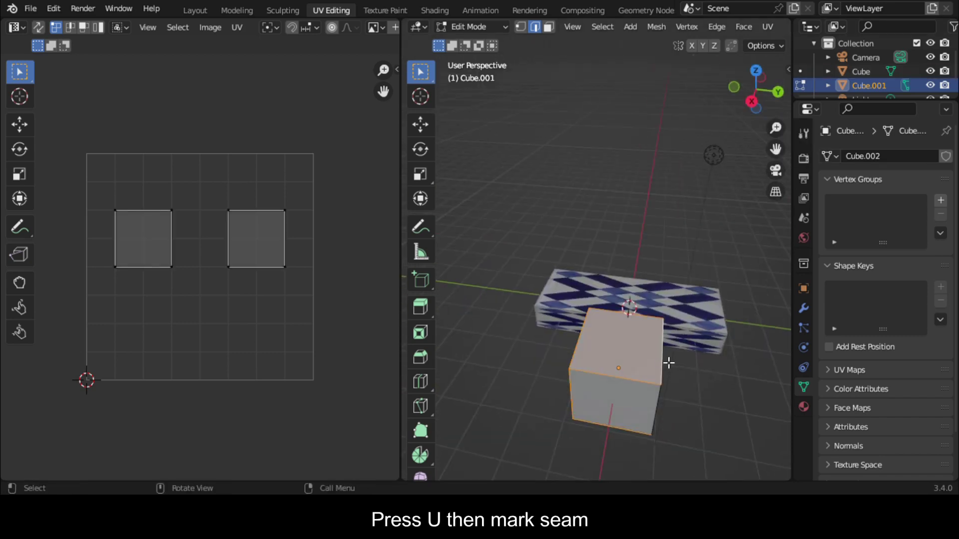
pyautogui.press('u')
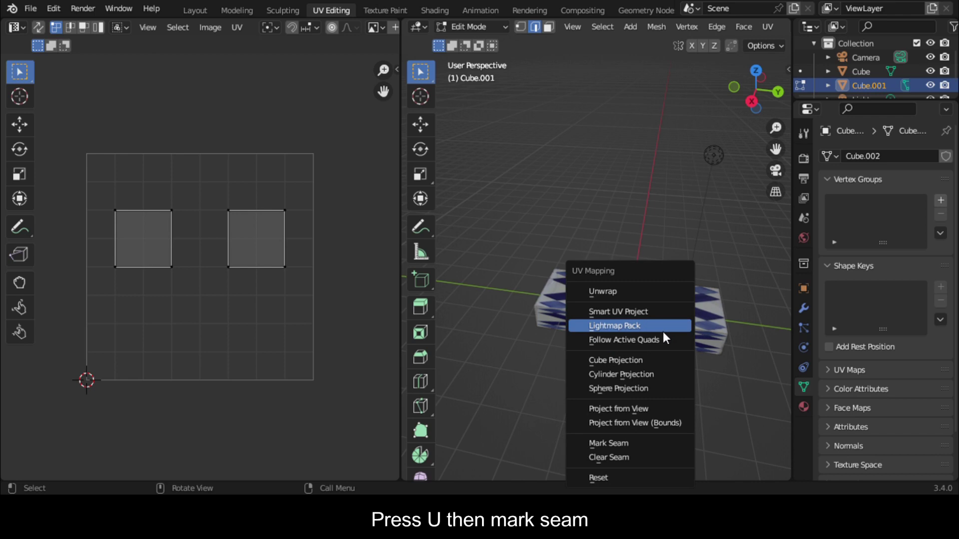
pyautogui.click(643, 445)
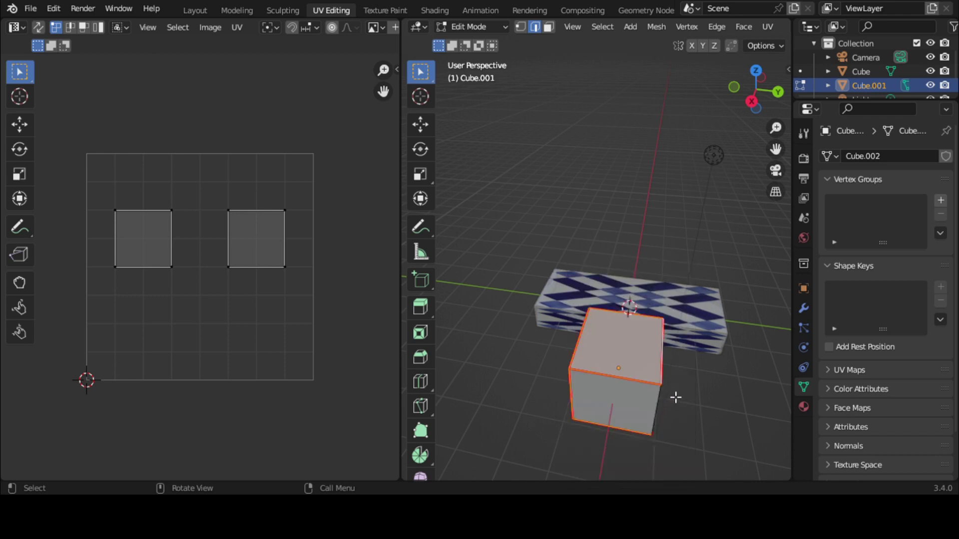
# - Select the whole new cube, unwrap it along the marked seams, and view the resulting UV layout
pyautogui.press('a')
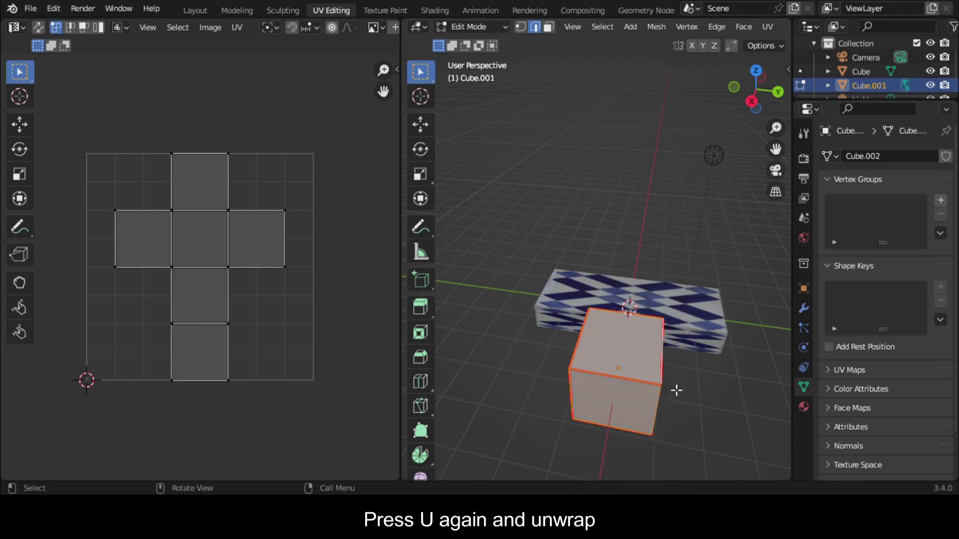
pyautogui.press('u')
pyautogui.click(656, 231)
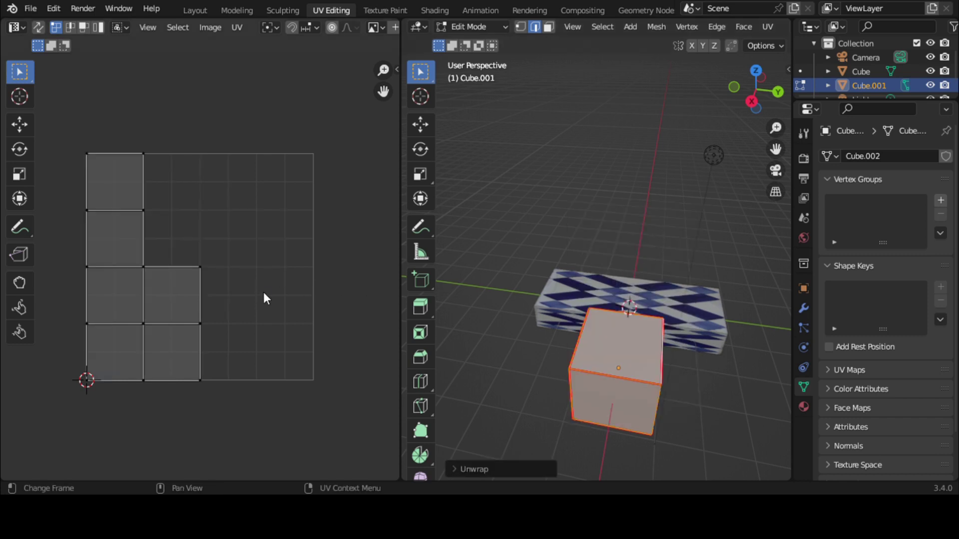
pyautogui.scroll(1, 263, 293)
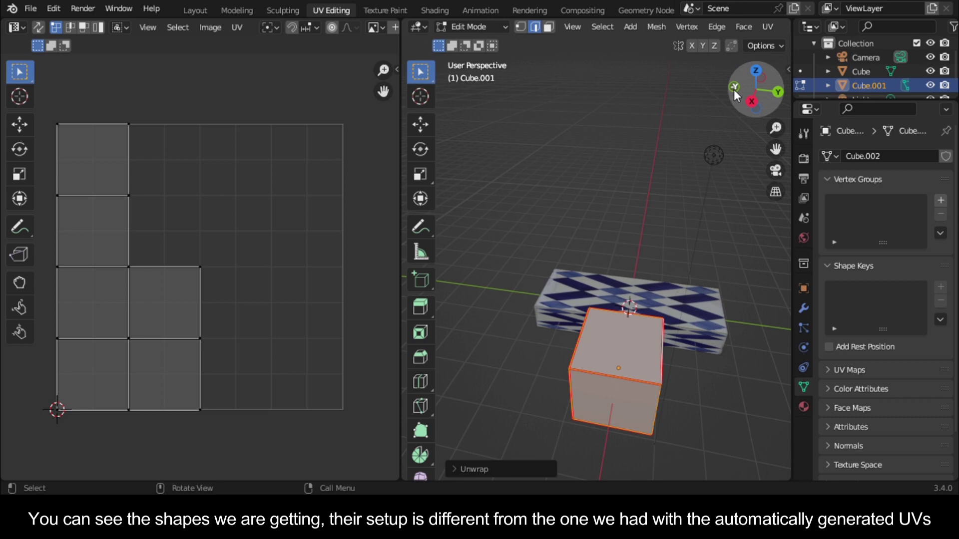
pyautogui.moveTo(734, 92); pyautogui.dragTo(773, 94)
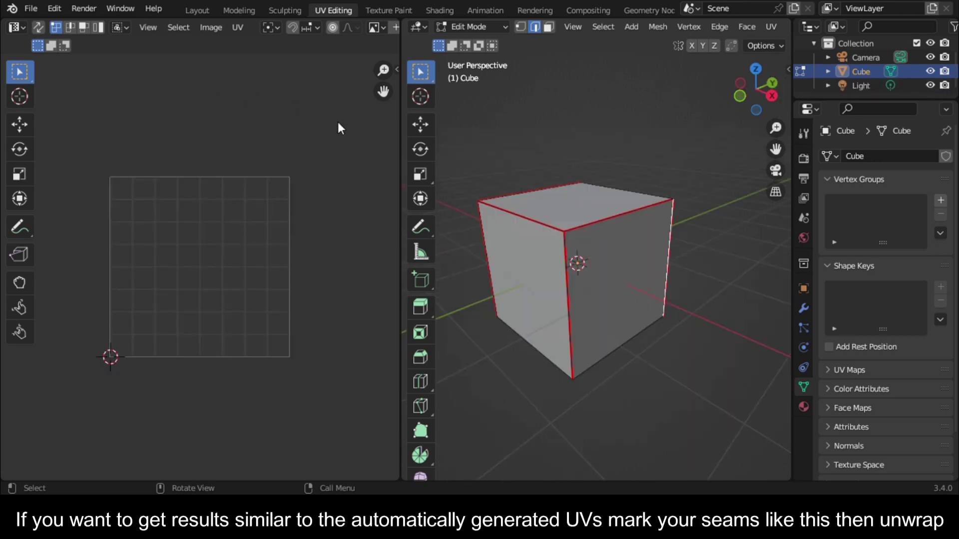
# - Inspect the seams on the example cube, select all of it, and unwrap it into a cross-shaped UV layout
pyautogui.moveTo(755, 89); pyautogui.dragTo(442, 83)
pyautogui.moveTo(797, 93); pyautogui.dragTo(769, 95)
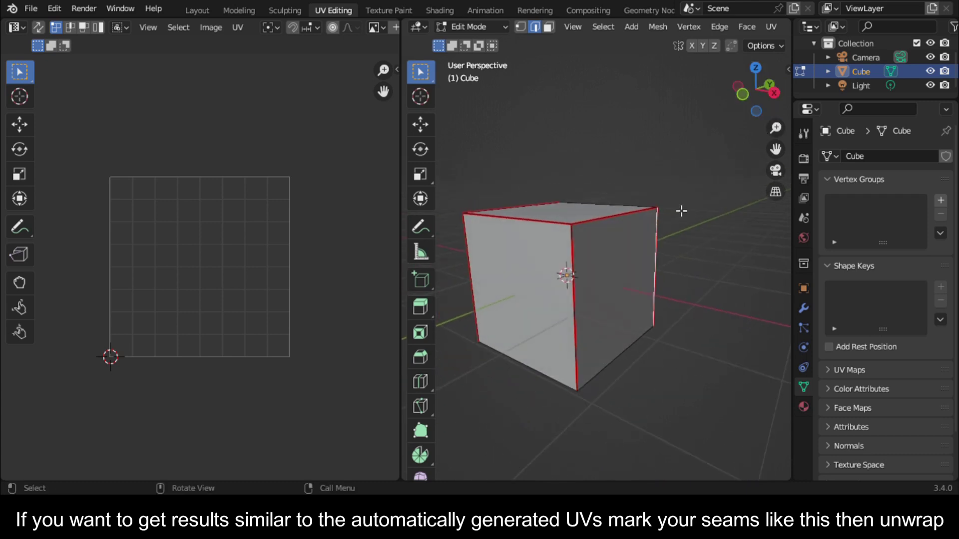
pyautogui.press('a')
pyautogui.press('u')
pyautogui.click(663, 238)
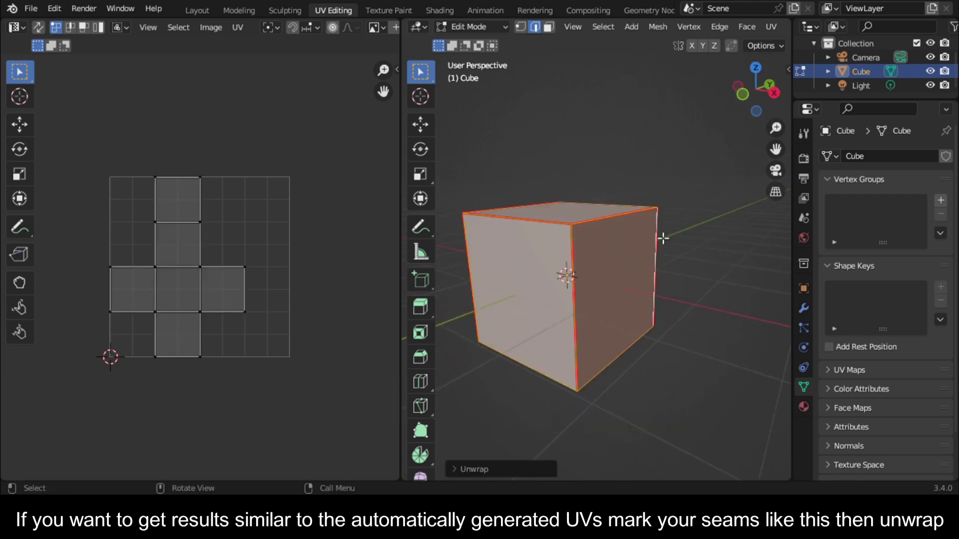
pyautogui.scroll(-2, 663, 238)
pyautogui.moveTo(752, 95); pyautogui.dragTo(753, 224)
pyautogui.scroll(2, 753, 224)
pyautogui.click(759, 217)
pyautogui.moveTo(758, 80); pyautogui.dragTo(754, 103)
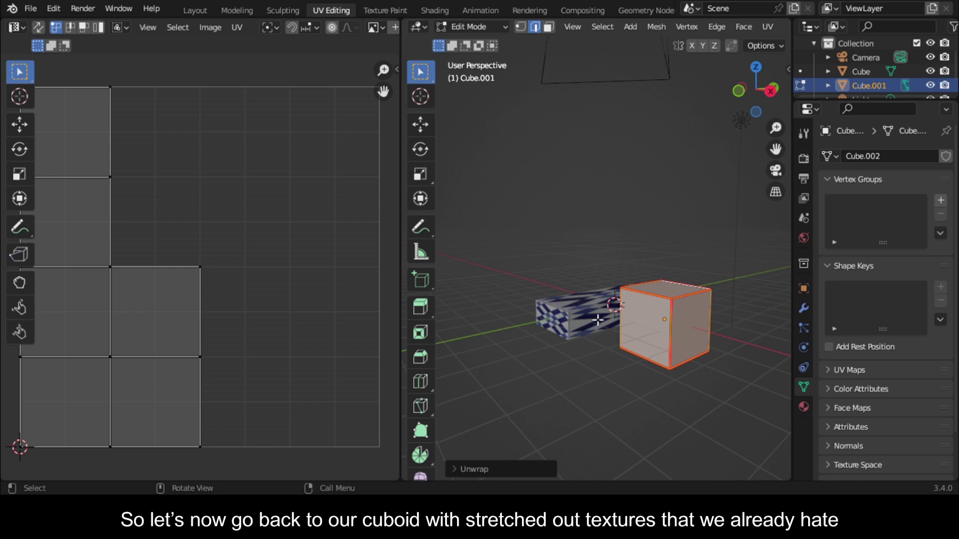
# - Leave Edit Mode on the comparison cube, select the stretched textured cuboid, and enter Edit Mode on it
pyautogui.press('Tab')
pyautogui.scroll(3, 588, 318)
pyautogui.click(553, 379)
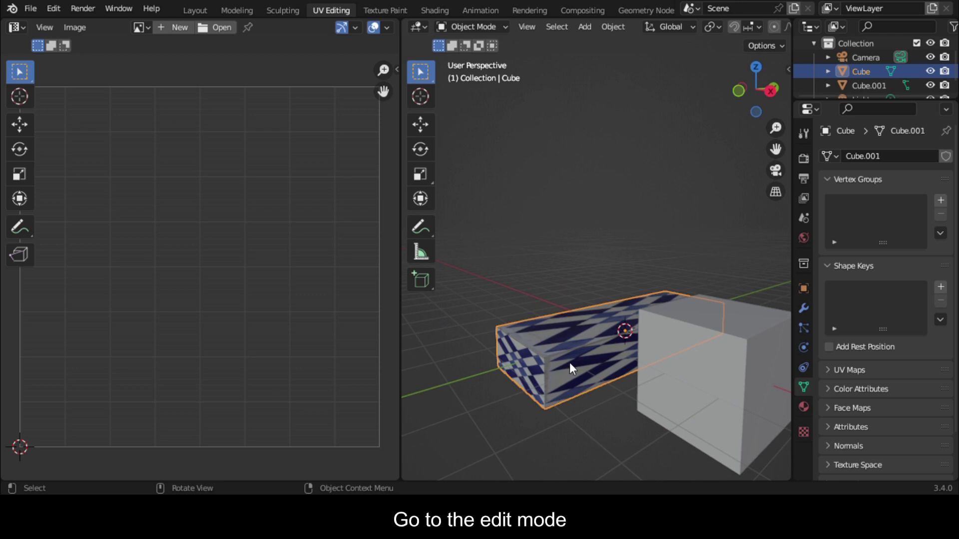
pyautogui.press('Tab')
pyautogui.scroll(-2, 591, 366)
pyautogui.scroll(-2, 590, 366)
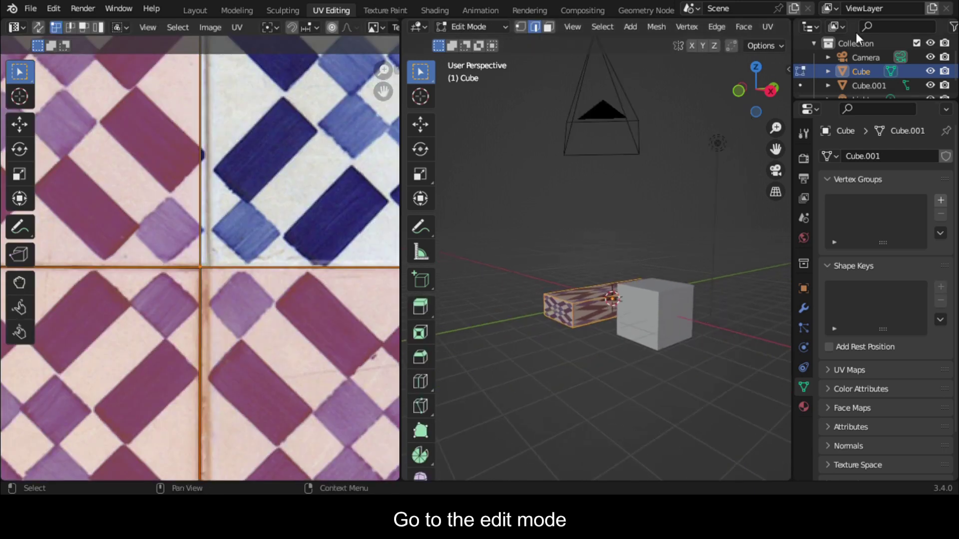
# - Select the edges around both end faces of the cuboid plus one long connecting edge, and mark them as seams
pyautogui.moveTo(753, 88); pyautogui.dragTo(810, 99)
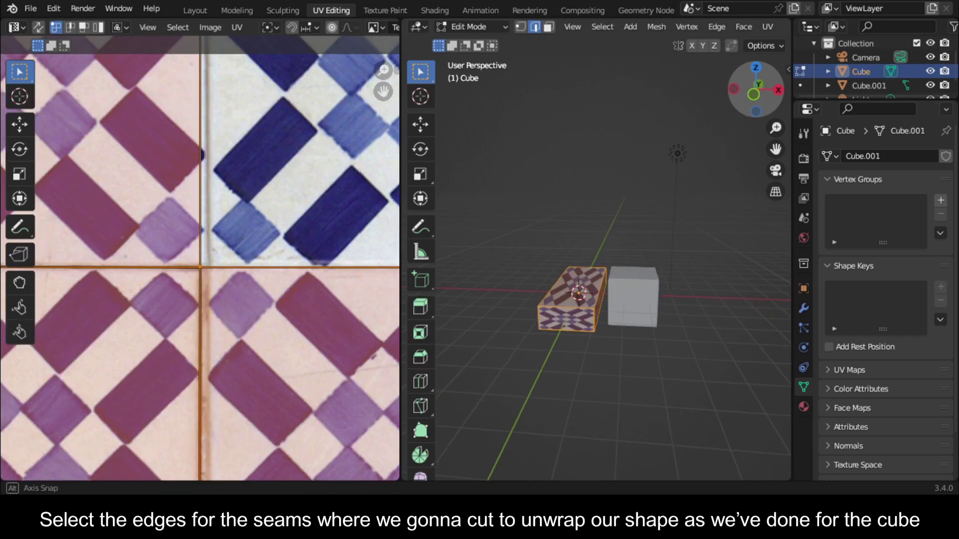
pyautogui.scroll(4, 603, 330)
pyautogui.click(595, 397)
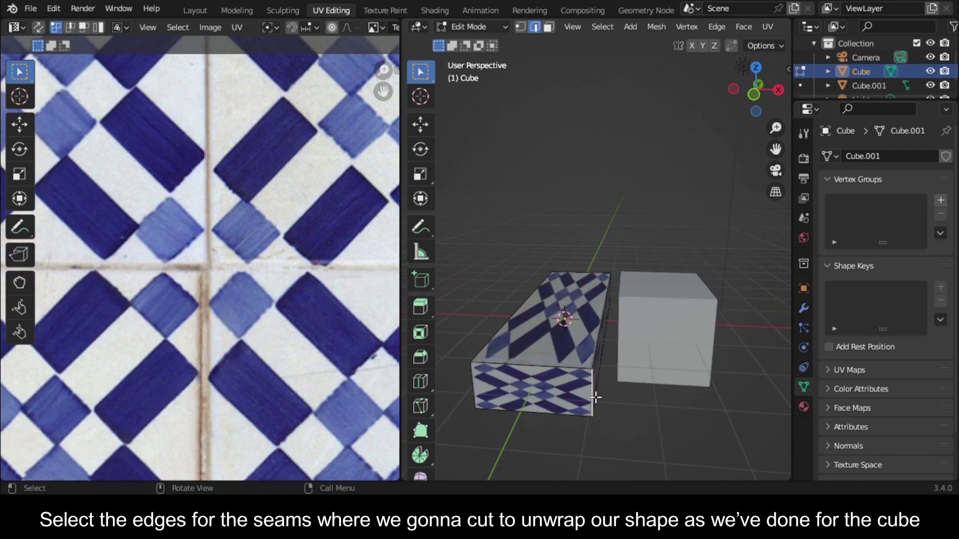
pyautogui.keyDown('shift'); pyautogui.click(529, 372); pyautogui.keyUp('shift')
pyautogui.keyDown('shift'); pyautogui.click(474, 389); pyautogui.keyUp('shift')
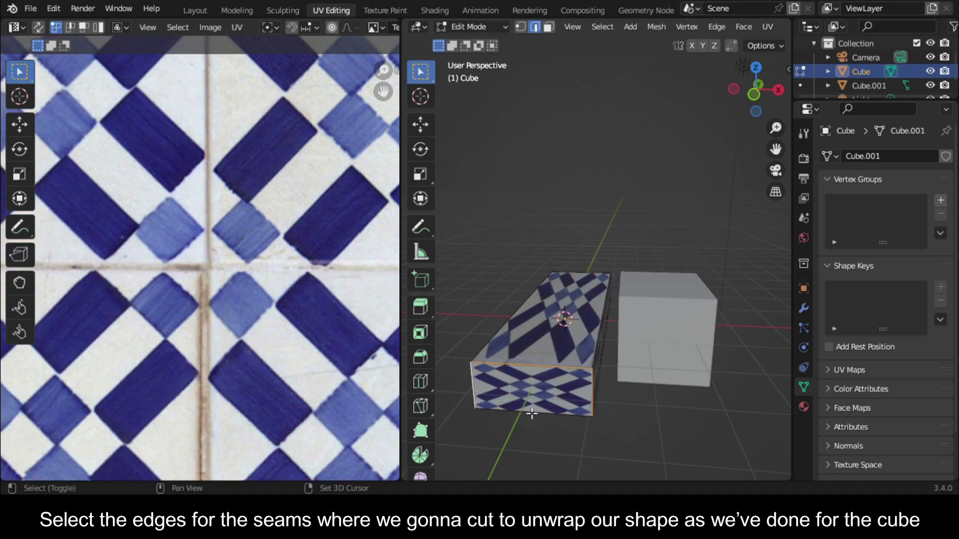
pyautogui.keyDown('shift'); pyautogui.click(530, 413); pyautogui.keyUp('shift')
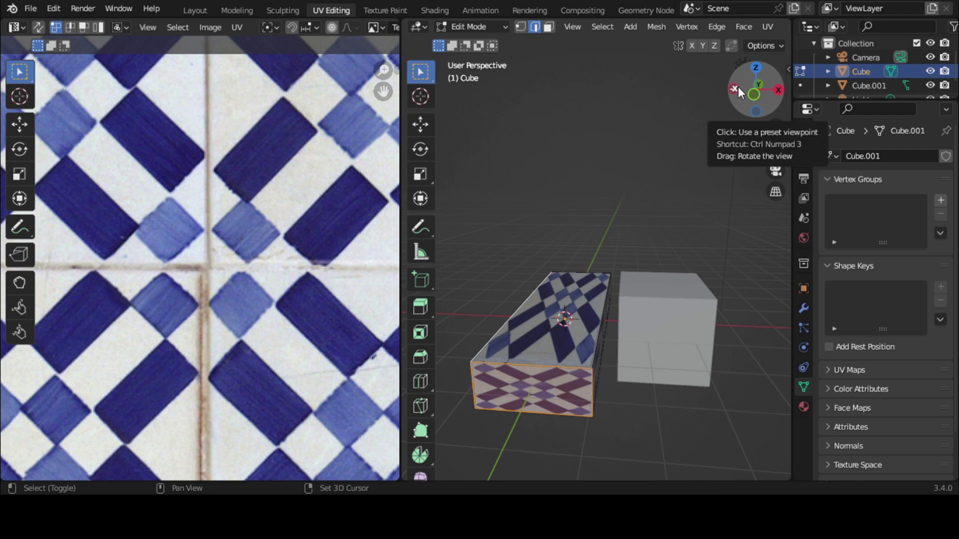
pyautogui.moveTo(738, 86); pyautogui.dragTo(669, 92)
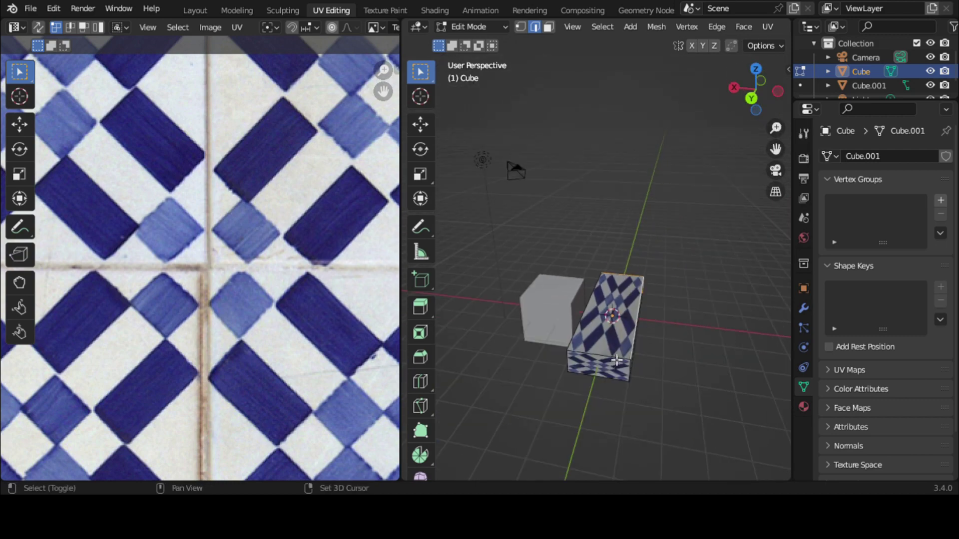
pyautogui.keyDown('shift'); pyautogui.click(616, 361); pyautogui.keyUp('shift')
pyautogui.keyDown('shift'); pyautogui.click(571, 368); pyautogui.keyUp('shift')
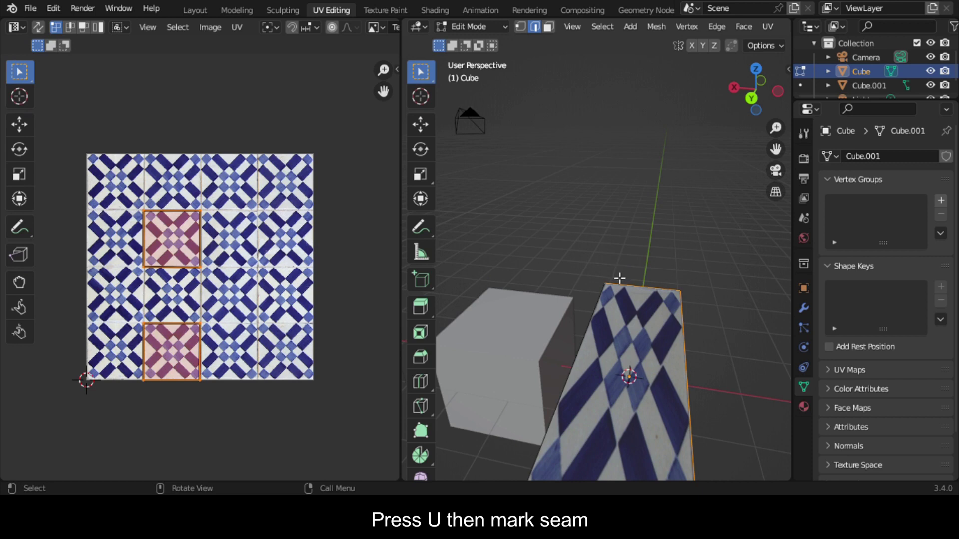
pyautogui.press('u')
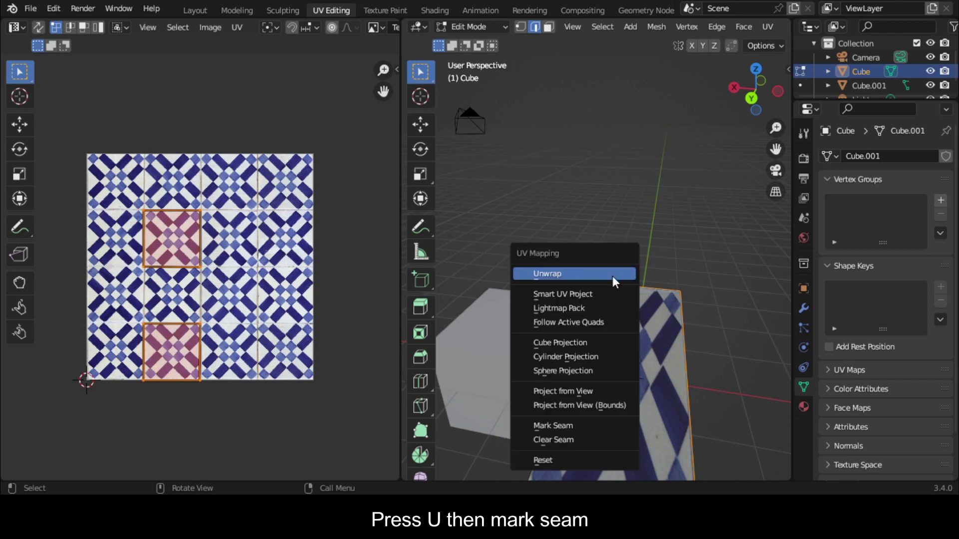
pyautogui.click(557, 425)
# - Select the whole cuboid, unwrap it along its seams, and examine the texture on its faces
pyautogui.scroll(-3, 618, 369)
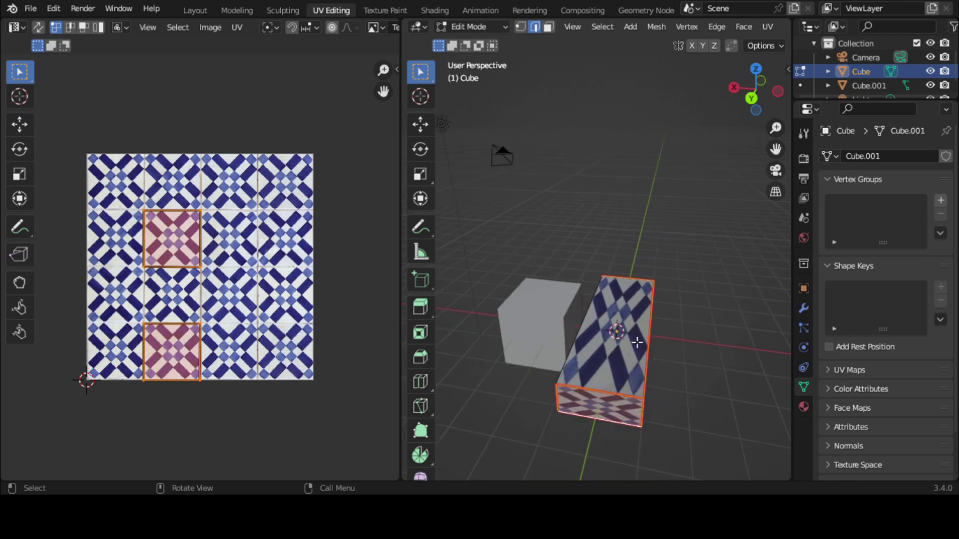
pyautogui.press('a')
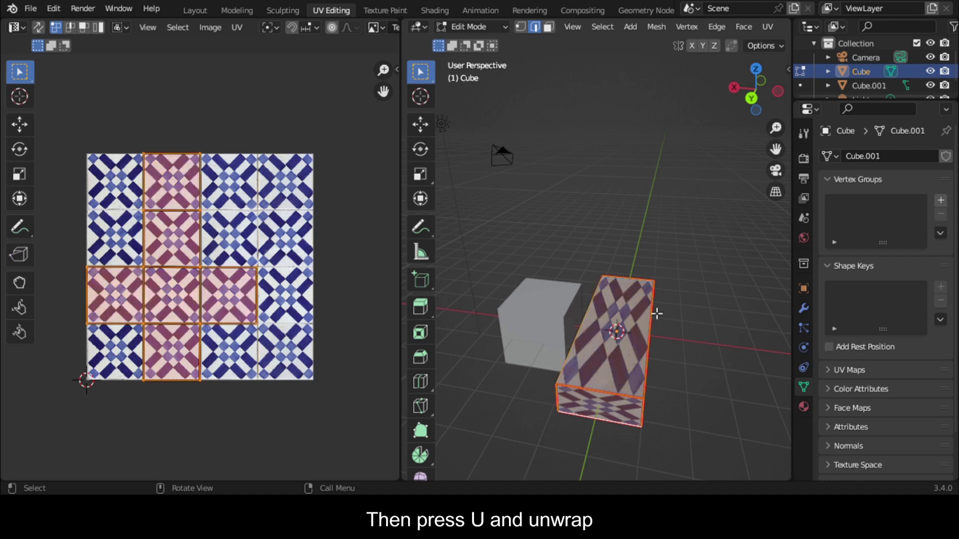
pyautogui.press('u')
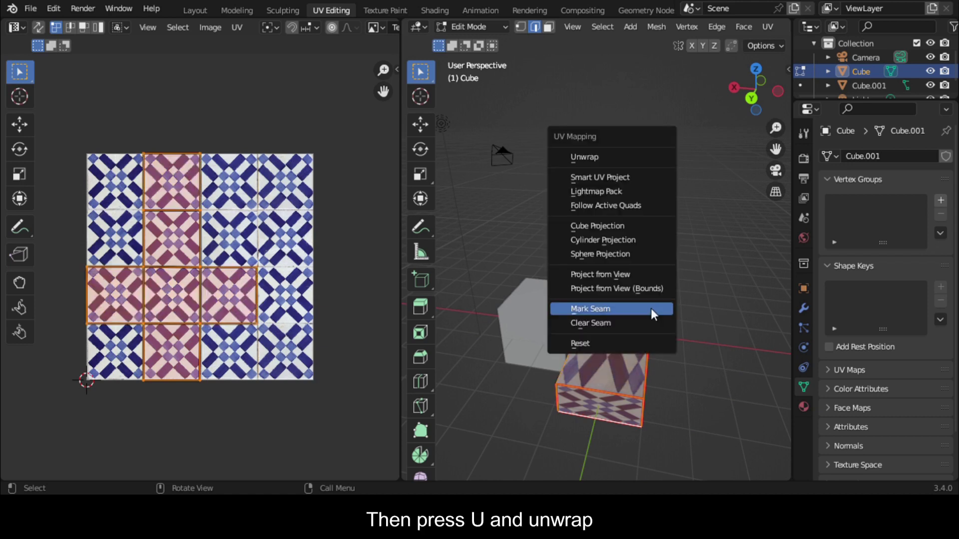
pyautogui.click(618, 155)
pyautogui.scroll(1, 213, 232)
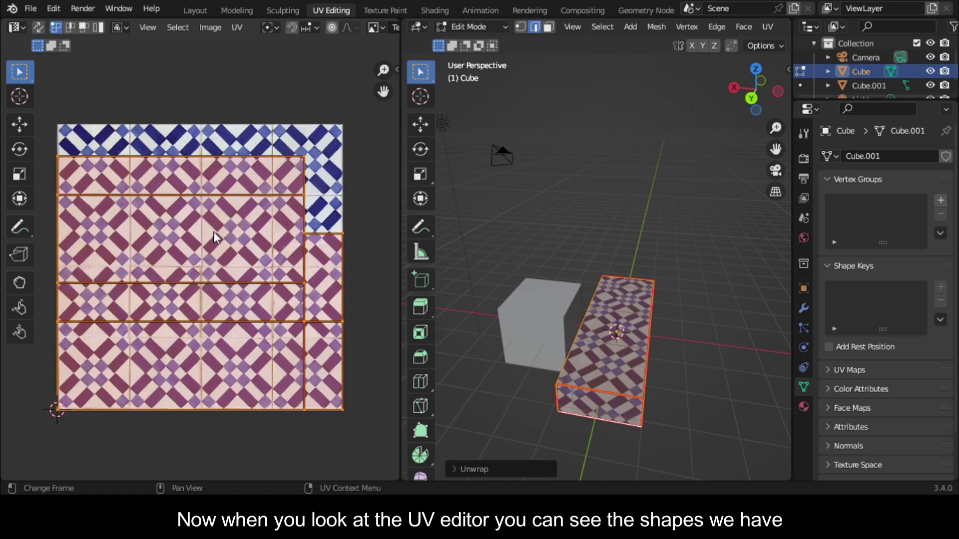
pyautogui.moveTo(583, 324); pyautogui.dragTo(598, 329, button='middle')
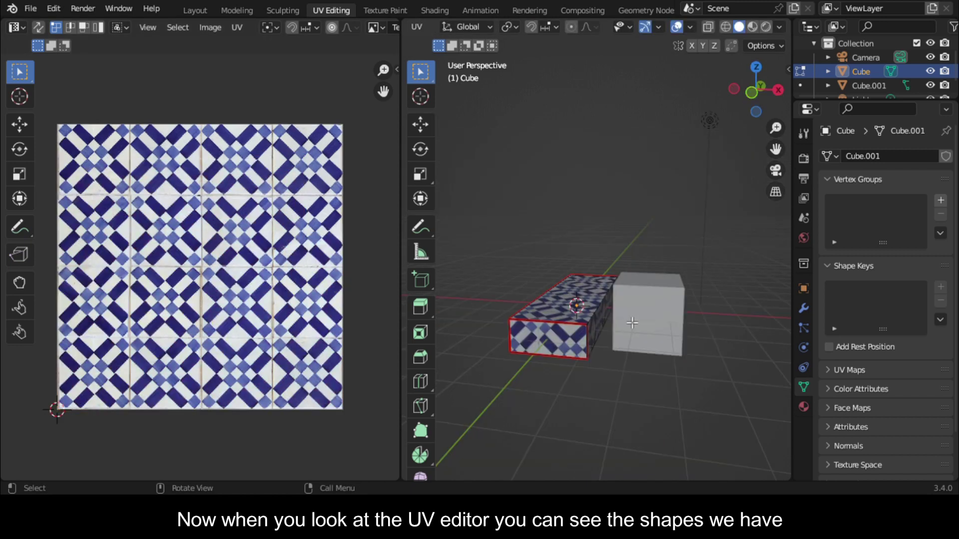
# - Hide the viewport overlays, inspect the tile texture on the cuboid from below and several sides, and show the overlays again
pyautogui.press('a')
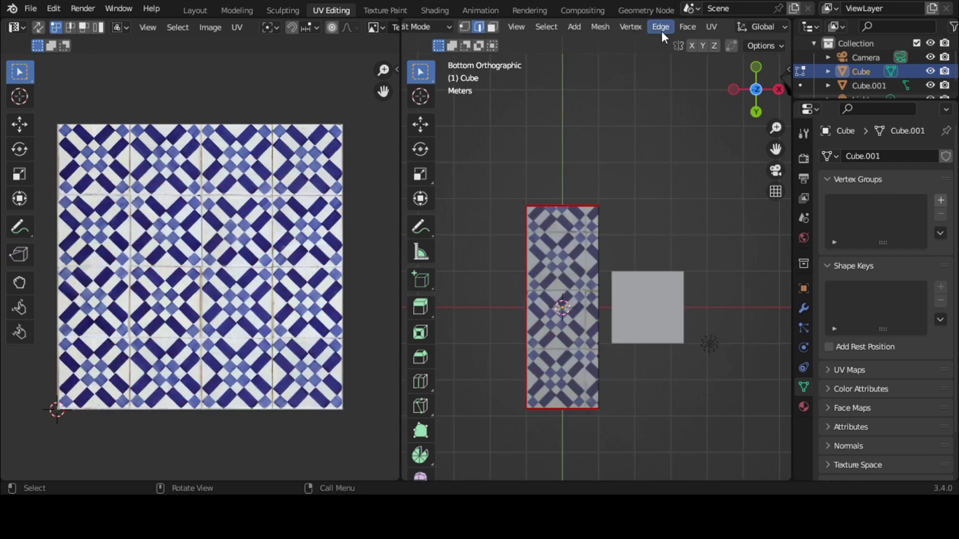
pyautogui.hscroll(3, 664, 30)
pyautogui.click(676, 27)
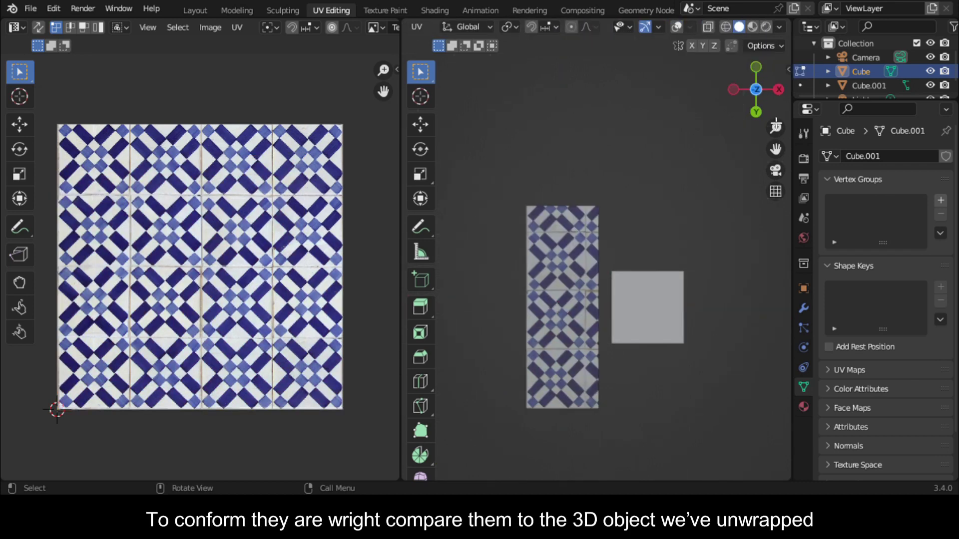
pyautogui.moveTo(764, 102); pyautogui.dragTo(849, 7)
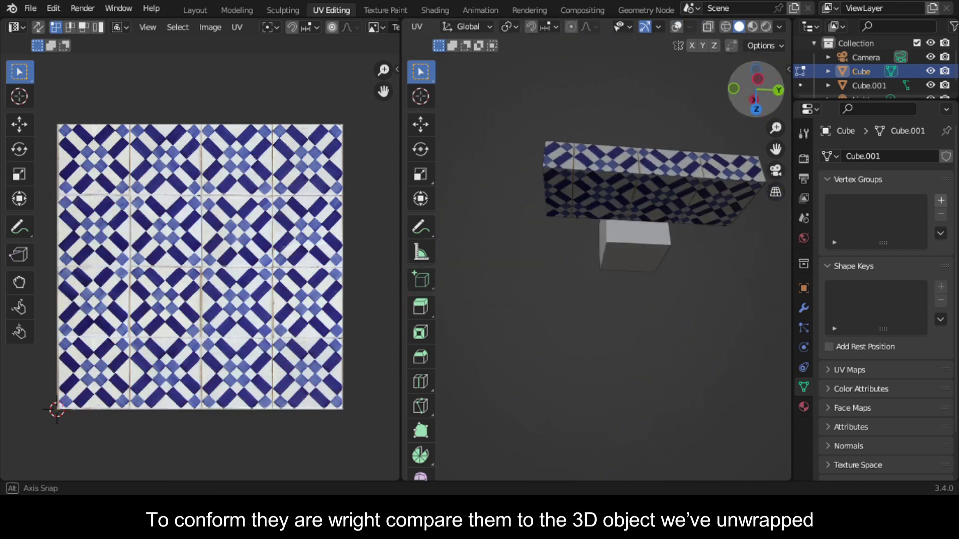
pyautogui.moveTo(755, 90)
pyautogui.mouseDown()
pyautogui.moveTo(769, 80)
pyautogui.moveTo(748, 73)
pyautogui.moveTo(756, 100)
pyautogui.moveTo(764, 80)
pyautogui.mouseUp()
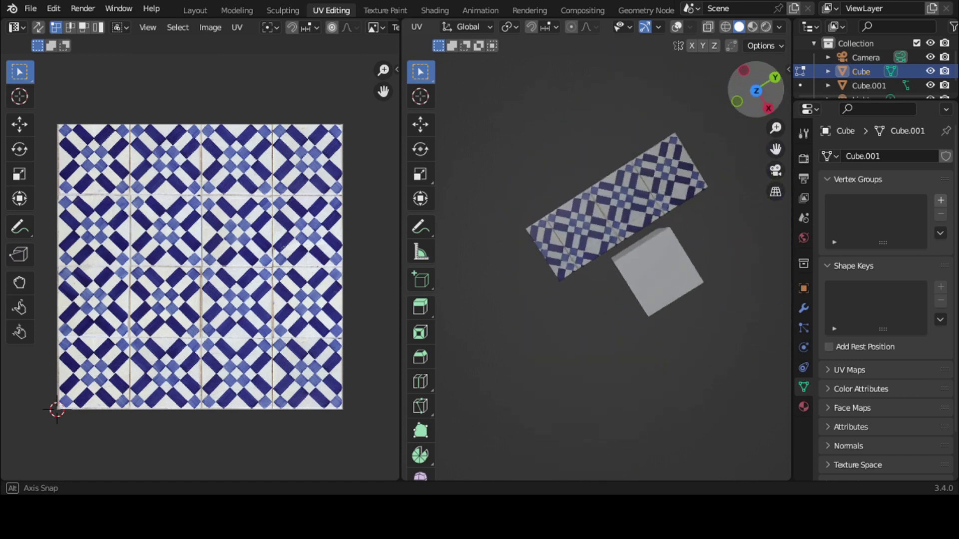
pyautogui.moveTo(649, 250); pyautogui.dragTo(669, 279, button='middle')
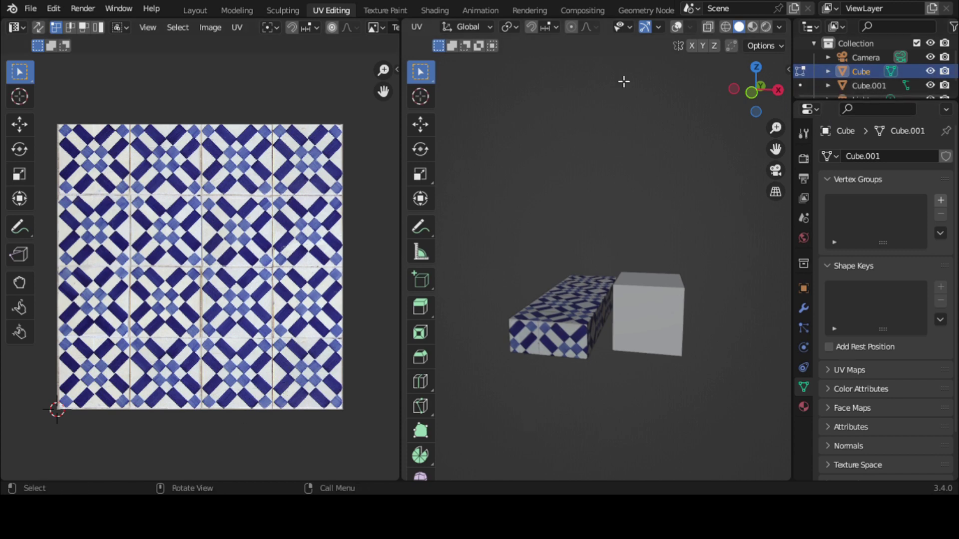
pyautogui.click(676, 26)
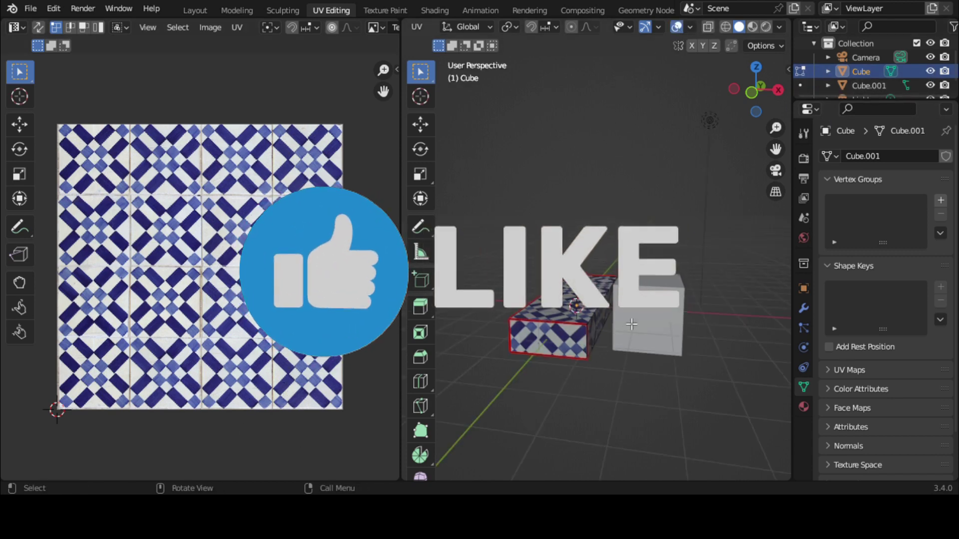
# - Delete all vertices of the textured cuboid, return to Object Mode, and delete the plain comparison cube
pyautogui.press('a')
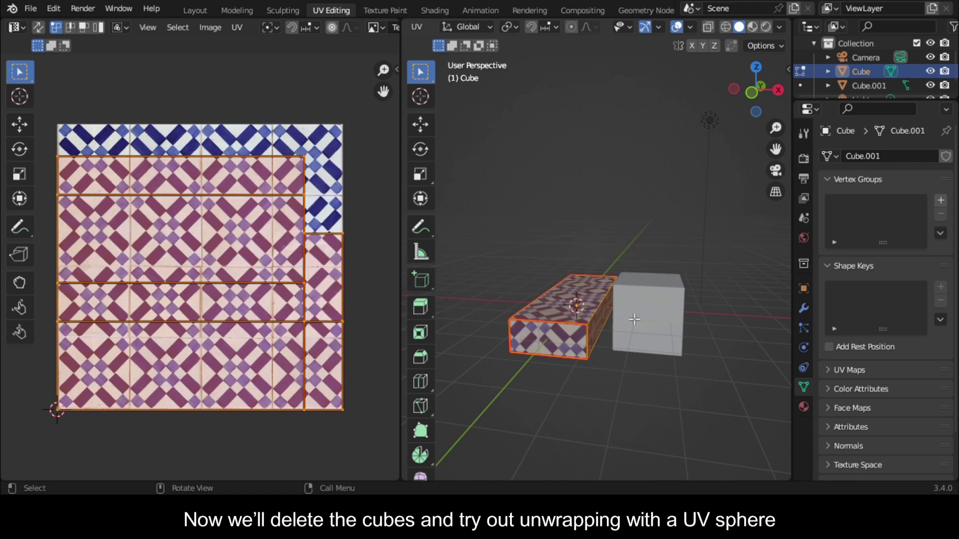
pyautogui.press('x')
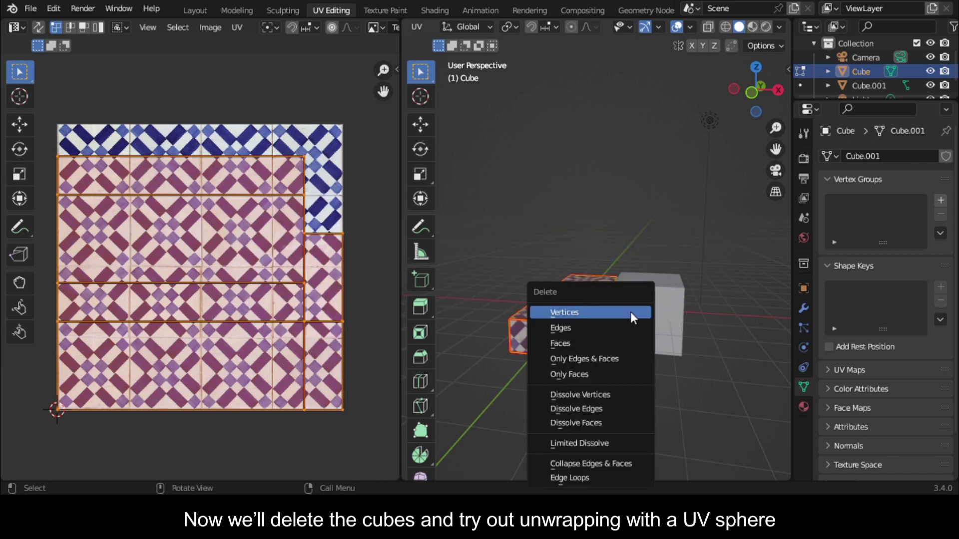
pyautogui.click(630, 311)
pyautogui.press('Tab')
pyautogui.click(633, 311)
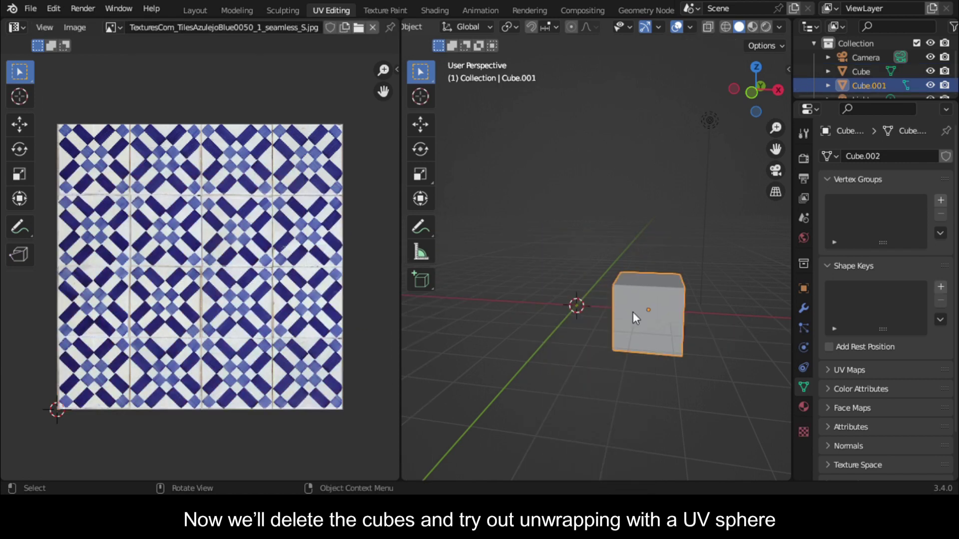
pyautogui.press('Delete')
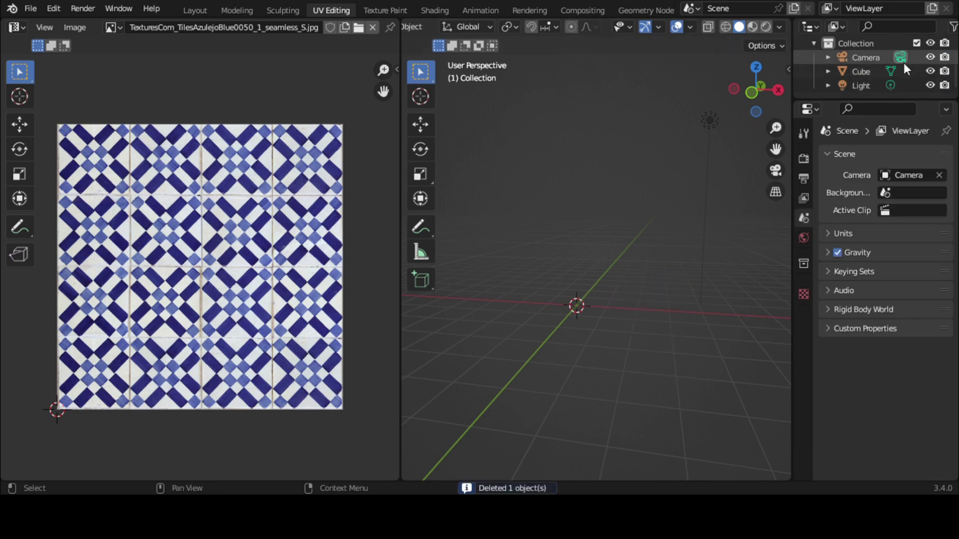
# - Add a UV sphere mesh and check in its creation settings that Generate UVs is enabled
pyautogui.hotkey('shift', 'a')
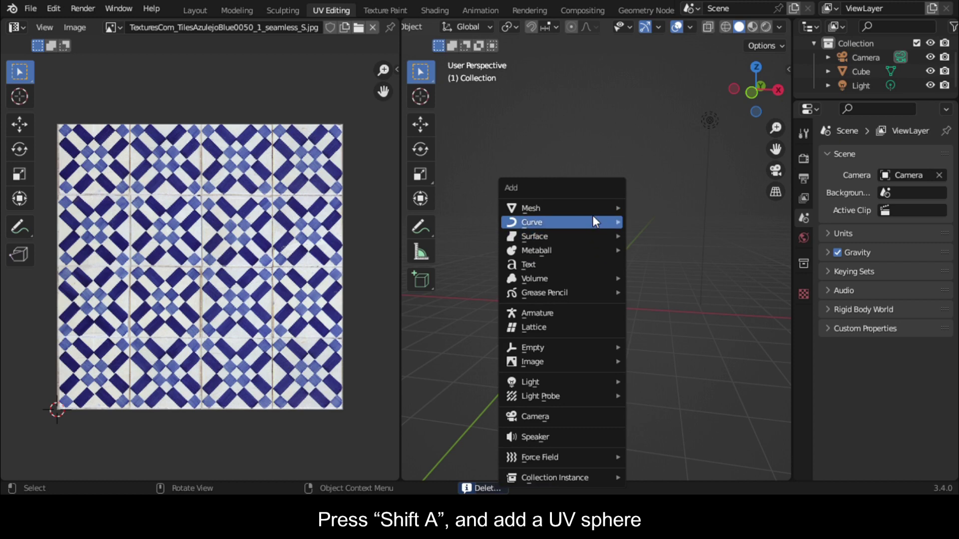
pyautogui.moveTo(590, 209)
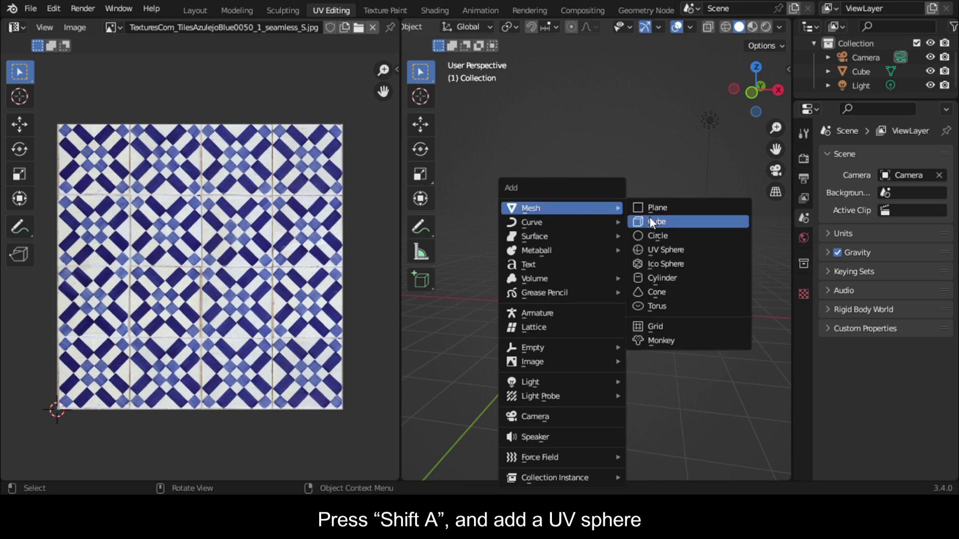
pyautogui.click(663, 249)
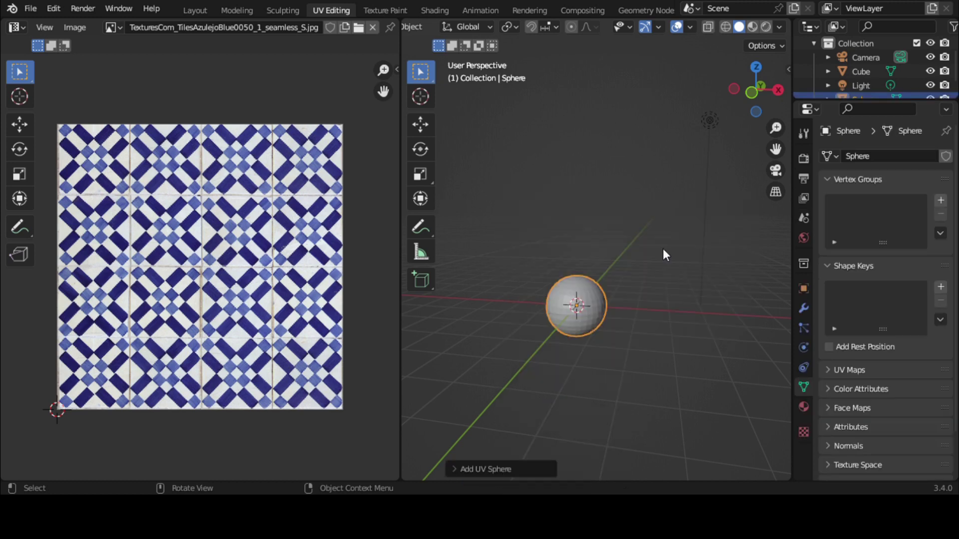
pyautogui.click(458, 469)
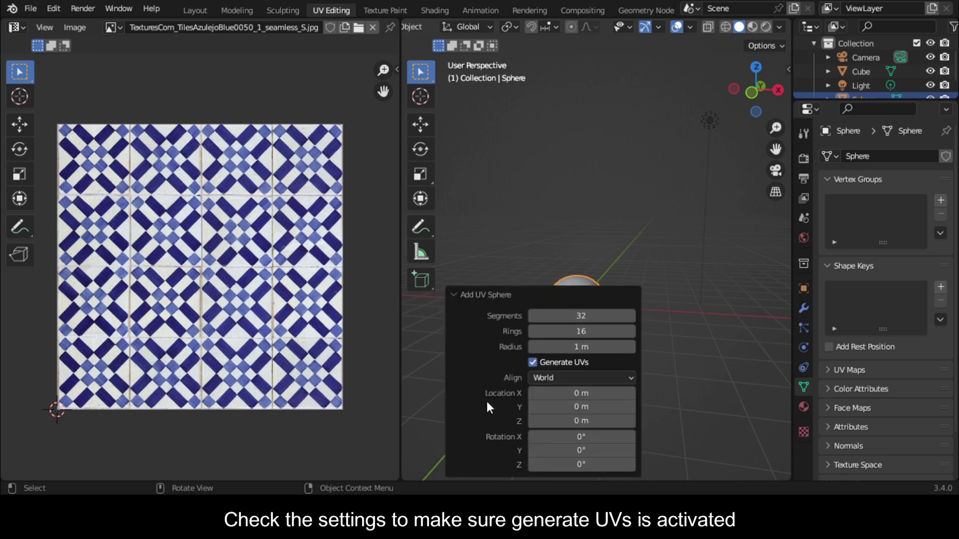
pyautogui.click(460, 295)
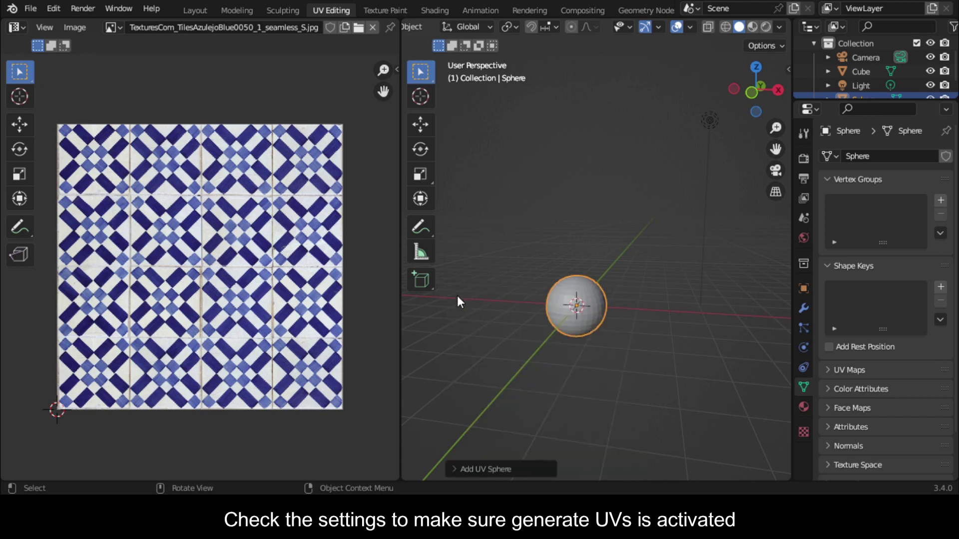
# - In the Layout workspace, assign the existing tile material Material.001 to the sphere and examine the texture on its surface
pyautogui.click(804, 406)
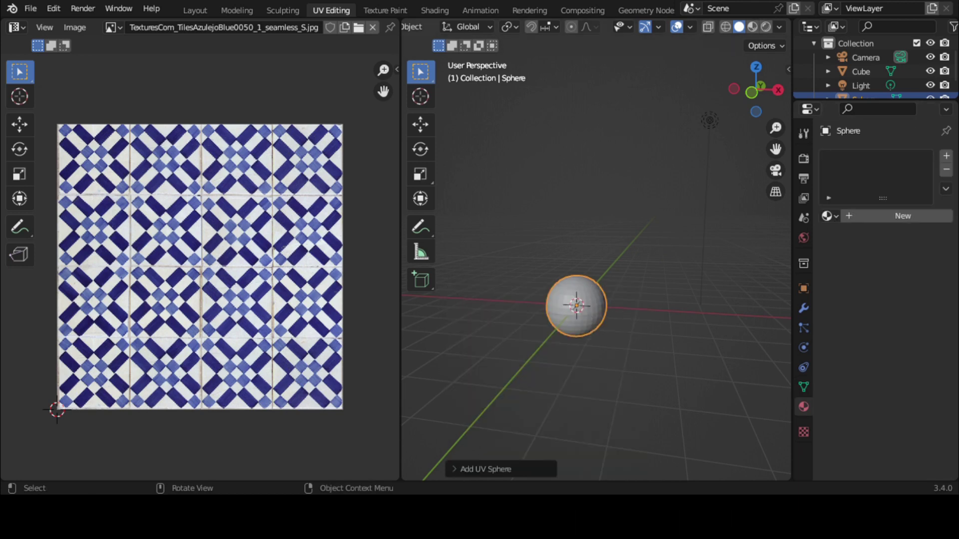
pyautogui.click(197, 11)
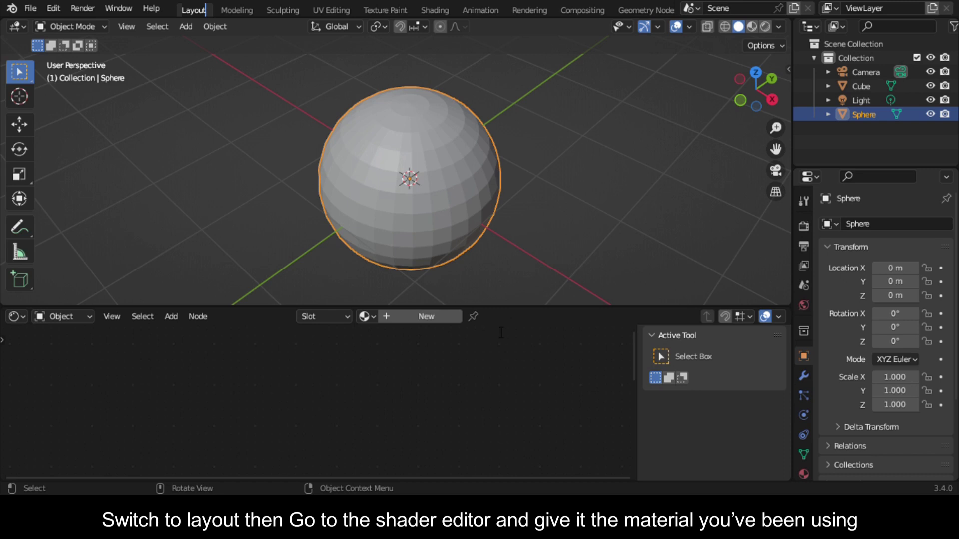
pyautogui.click(366, 316)
pyautogui.click(409, 185)
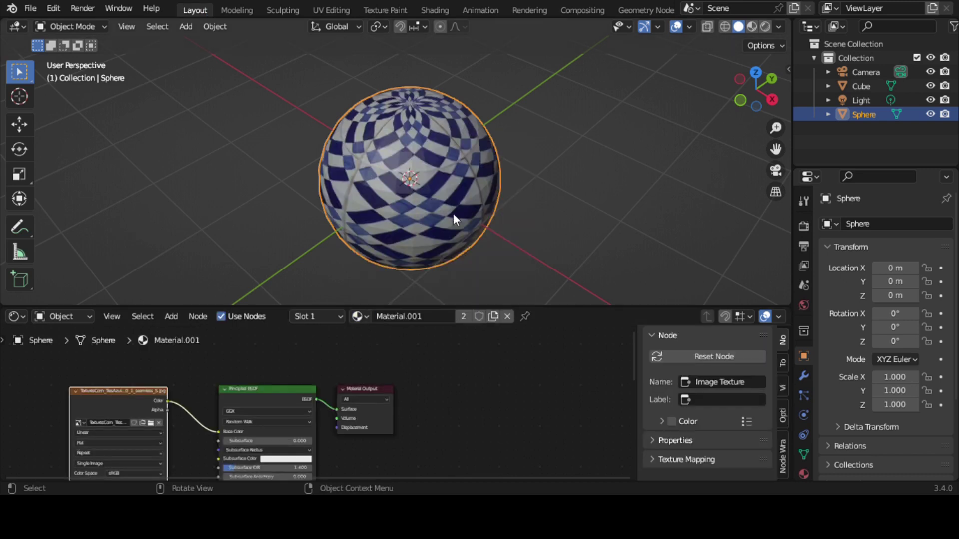
pyautogui.moveTo(747, 92); pyautogui.dragTo(844, 63)
pyautogui.moveTo(775, 149); pyautogui.dragTo(837, 25)
pyautogui.click(627, 256)
pyautogui.moveTo(748, 92); pyautogui.dragTo(796, 134)
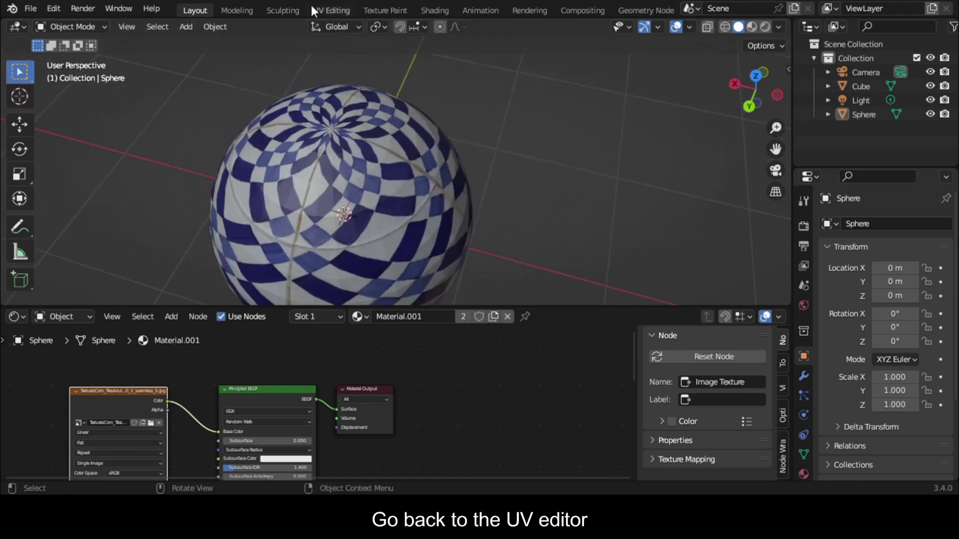
# - Back in the UV Editing workspace, select one longitudinal edge line running between the sphere's poles and mark it as a seam
pyautogui.click(330, 9)
pyautogui.scroll(5, 619, 367)
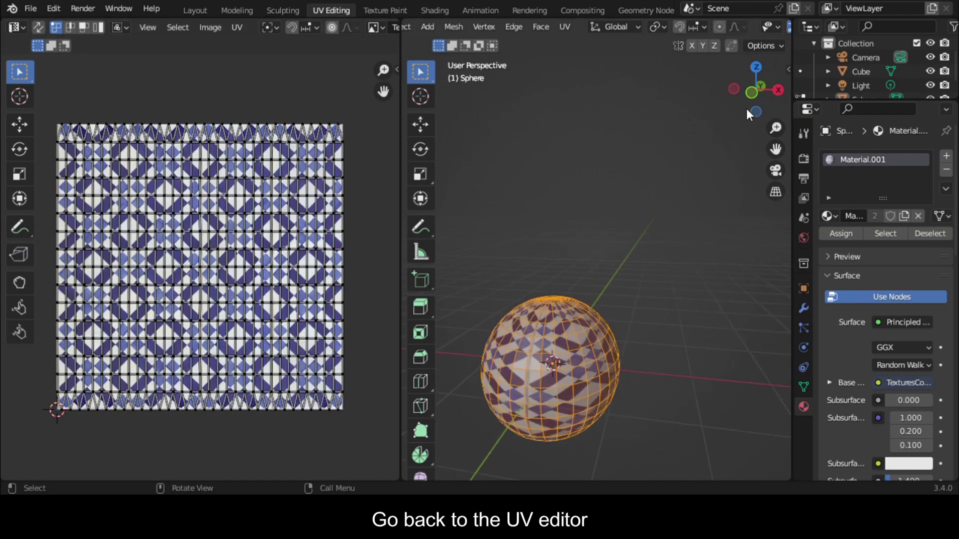
pyautogui.hotkey('alt', 'a')
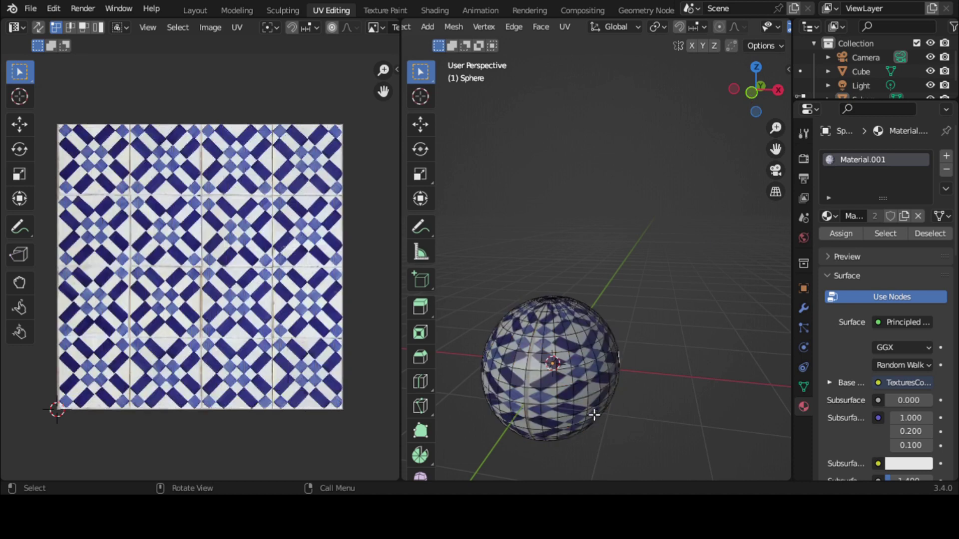
pyautogui.scroll(3, 553, 403)
pyautogui.moveTo(775, 149); pyautogui.dragTo(866, 42)
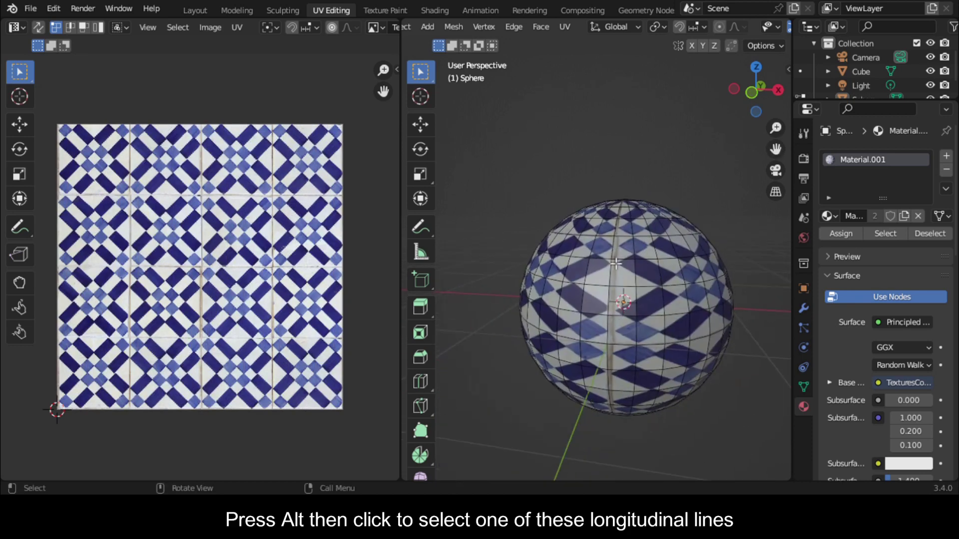
pyautogui.press('alt')
pyautogui.keyDown('alt'); pyautogui.click(615, 281); pyautogui.keyUp('alt')
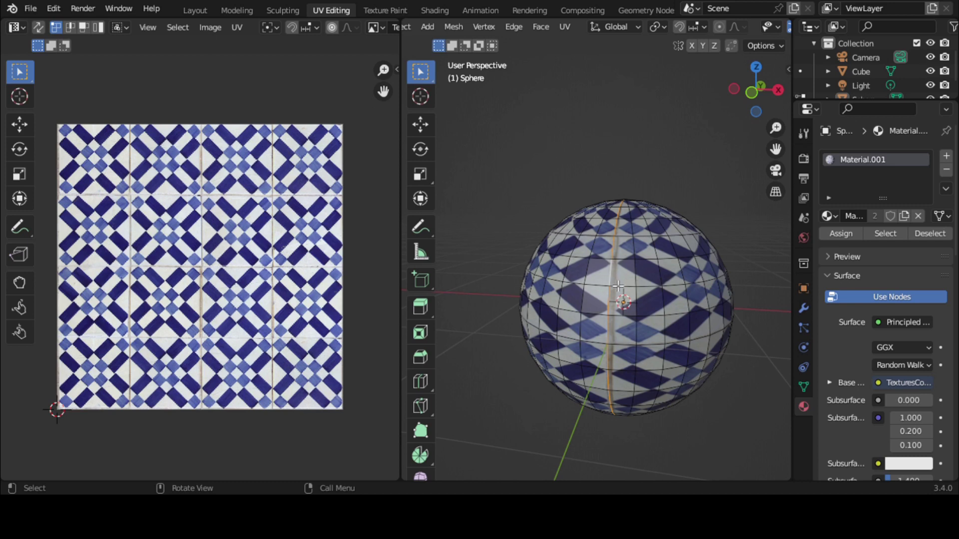
pyautogui.press('u')
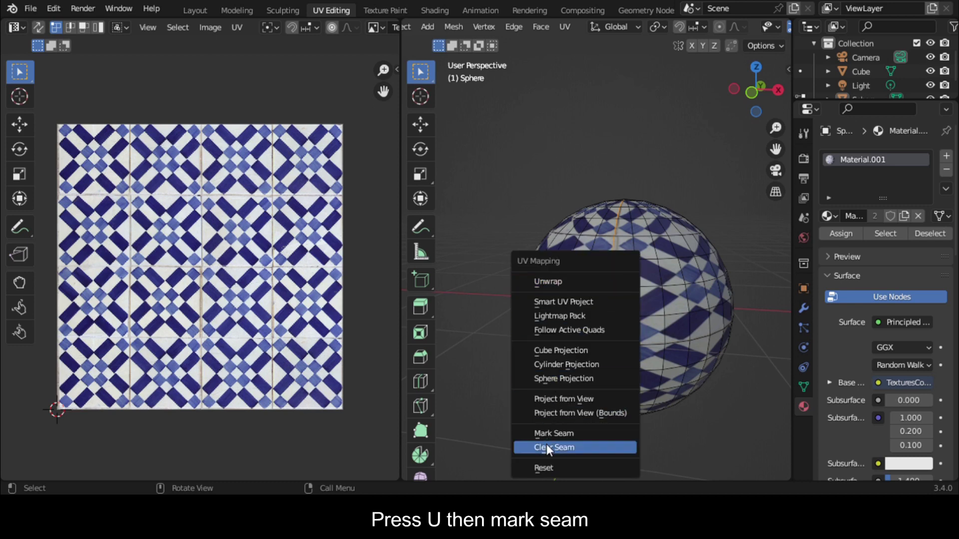
pyautogui.click(557, 434)
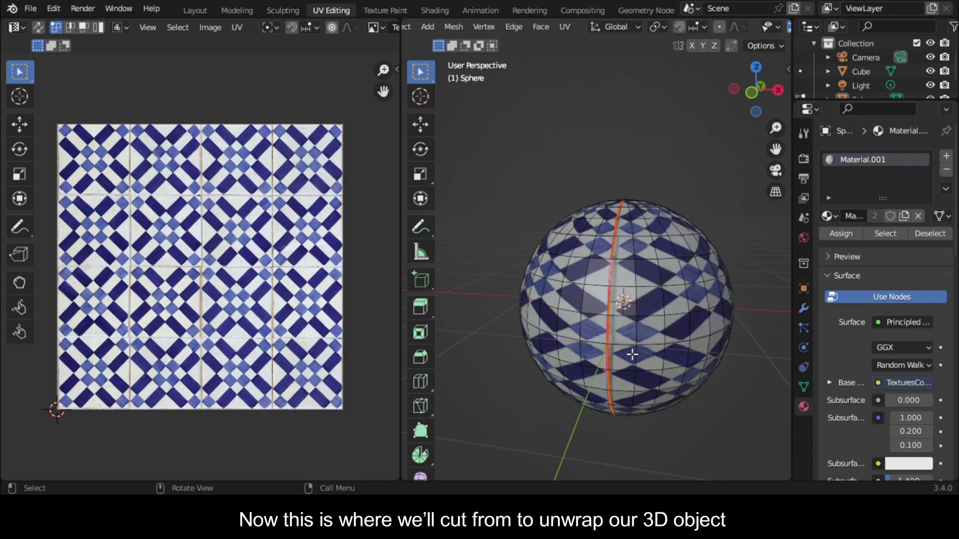
# - Select the whole sphere mesh and unwrap it along the marked seam
pyautogui.press('a')
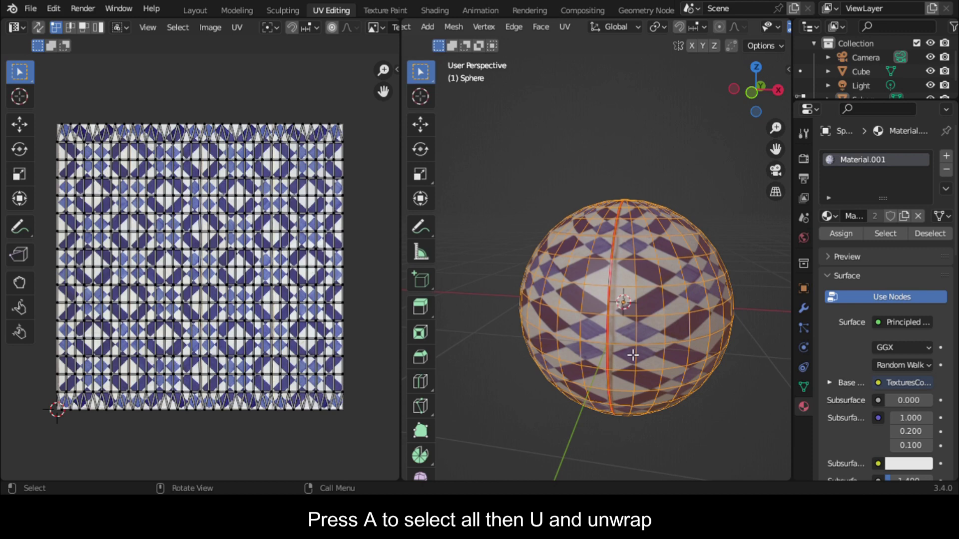
pyautogui.press('u')
pyautogui.click(607, 195)
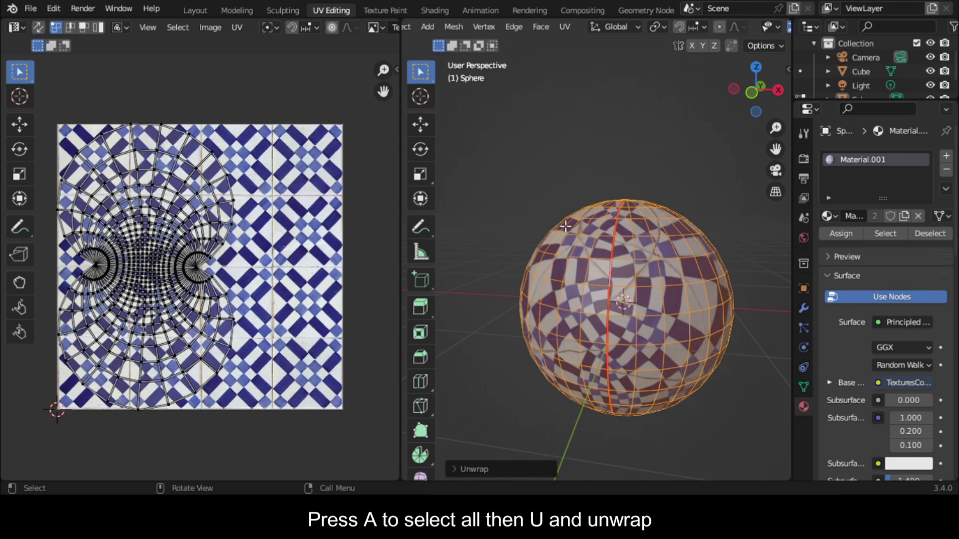
# - Examine the sphere's UV layout and, with the overlays hidden, the texture around its seam, and turn the overlays back on
pyautogui.scroll(2, 227, 327)
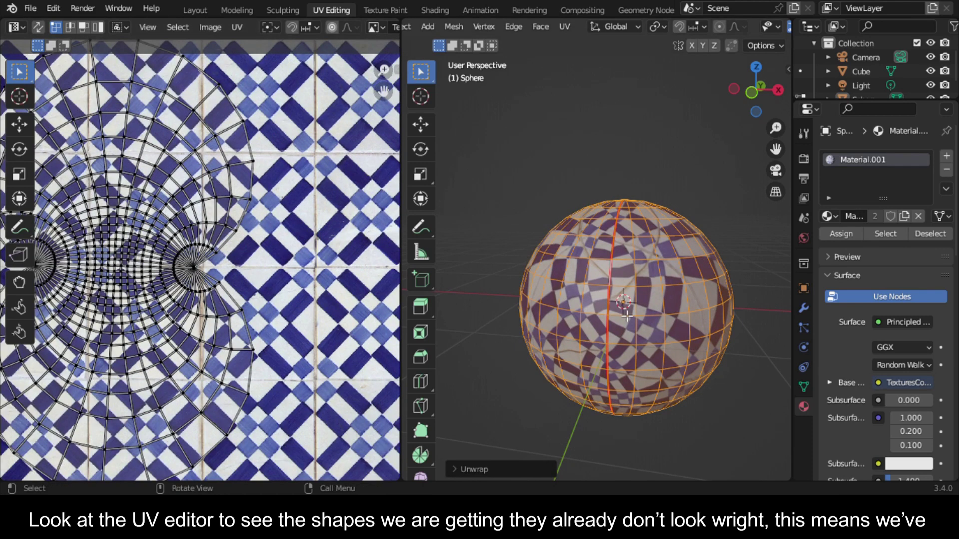
pyautogui.click(760, 85)
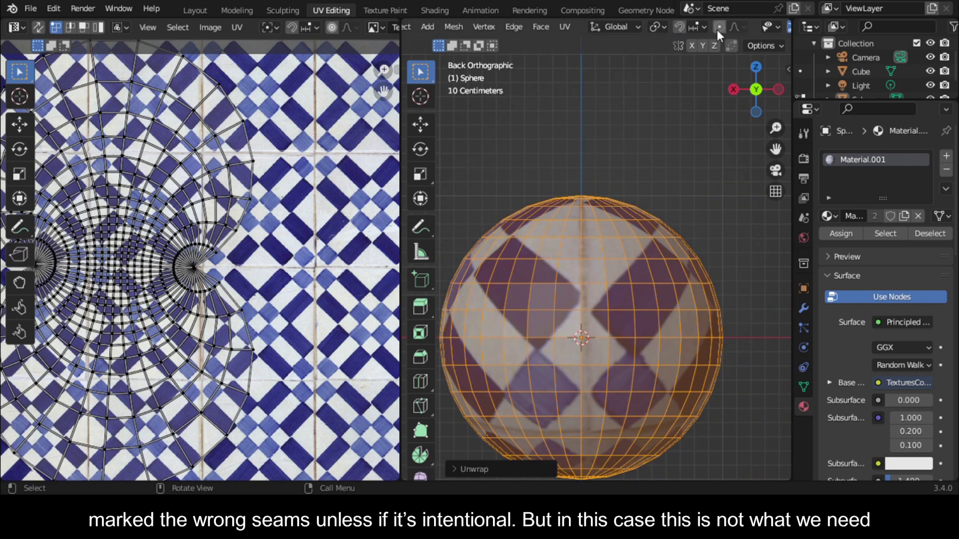
pyautogui.scroll(-5, 717, 29)
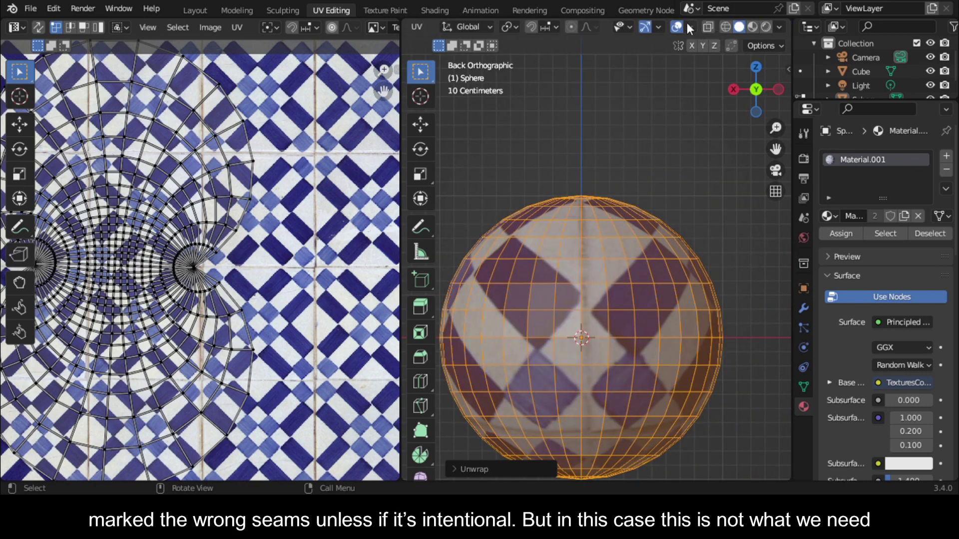
pyautogui.click(676, 26)
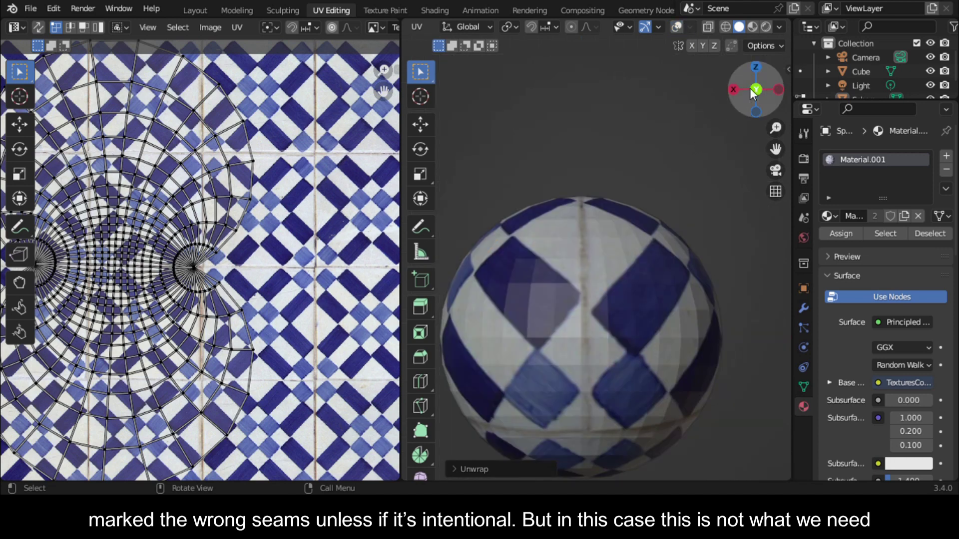
pyautogui.moveTo(752, 92); pyautogui.dragTo(727, 88)
pyautogui.scroll(5, 649, 417)
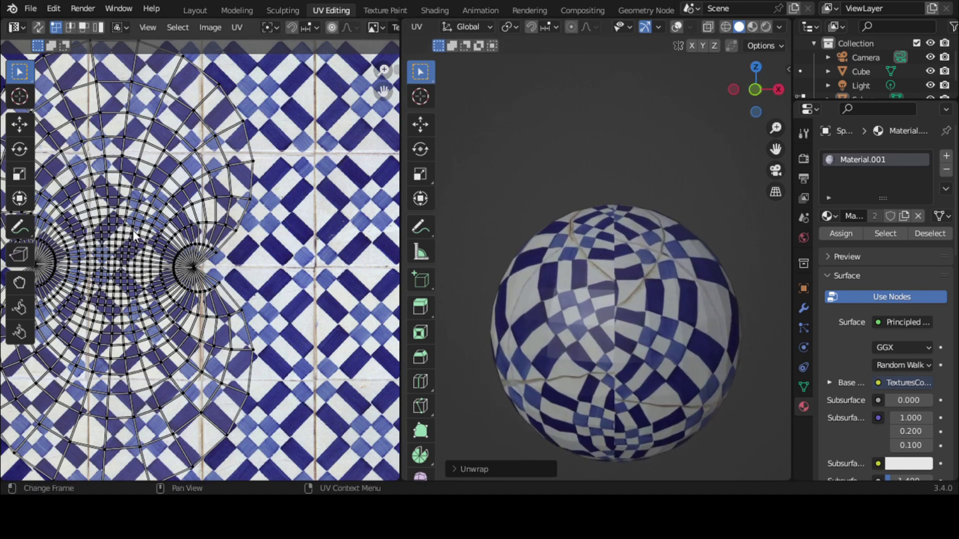
pyautogui.scroll(-2, 134, 235)
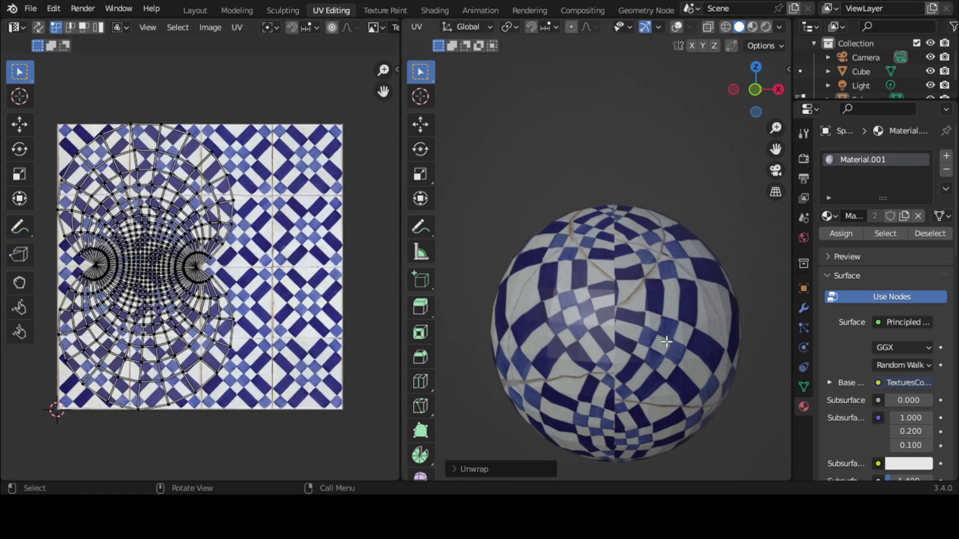
pyautogui.click(708, 27)
pyautogui.click(708, 28)
pyautogui.click(676, 27)
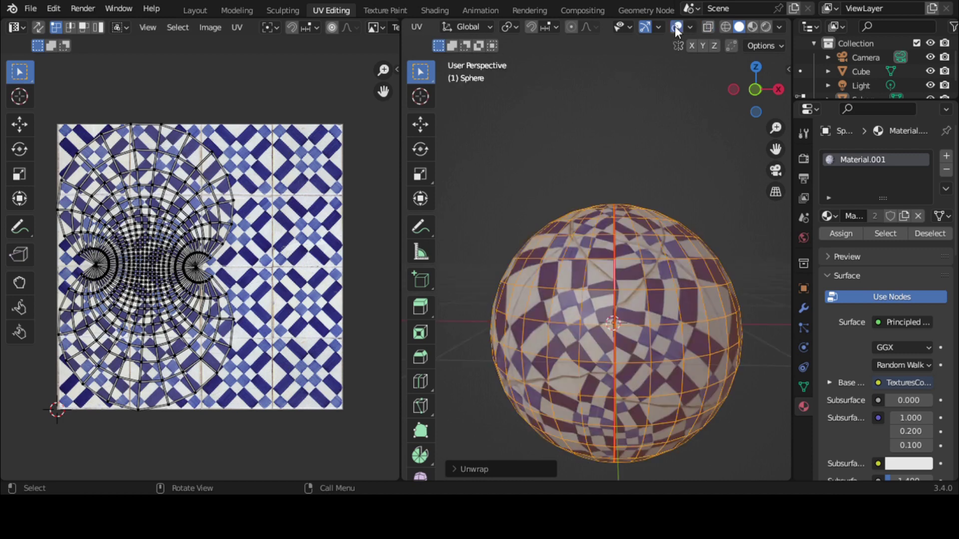
# - Reselect only the sphere's pole-to-pole seam line and clear the seam from it
pyautogui.hotkey('alt', 'a')
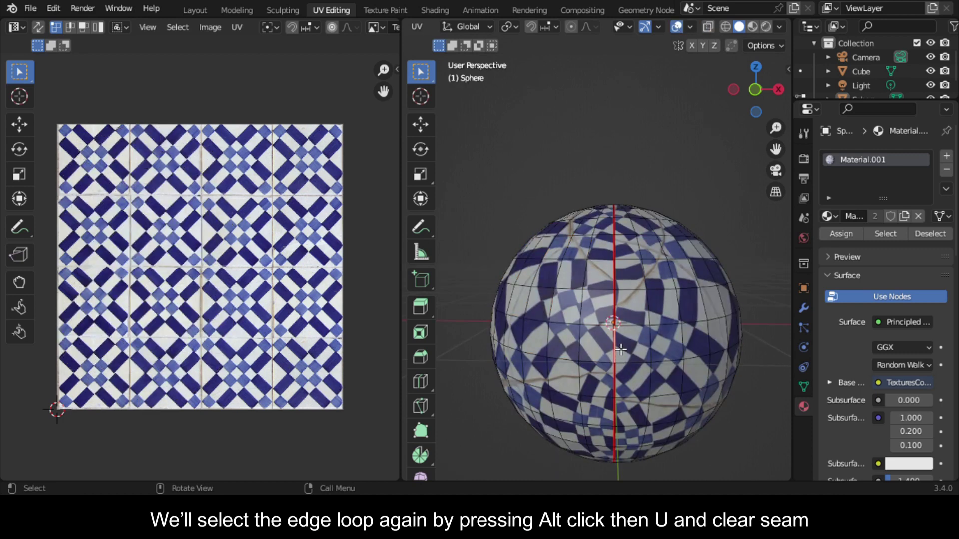
pyautogui.keyDown('alt'); pyautogui.click(622, 350); pyautogui.keyUp('alt')
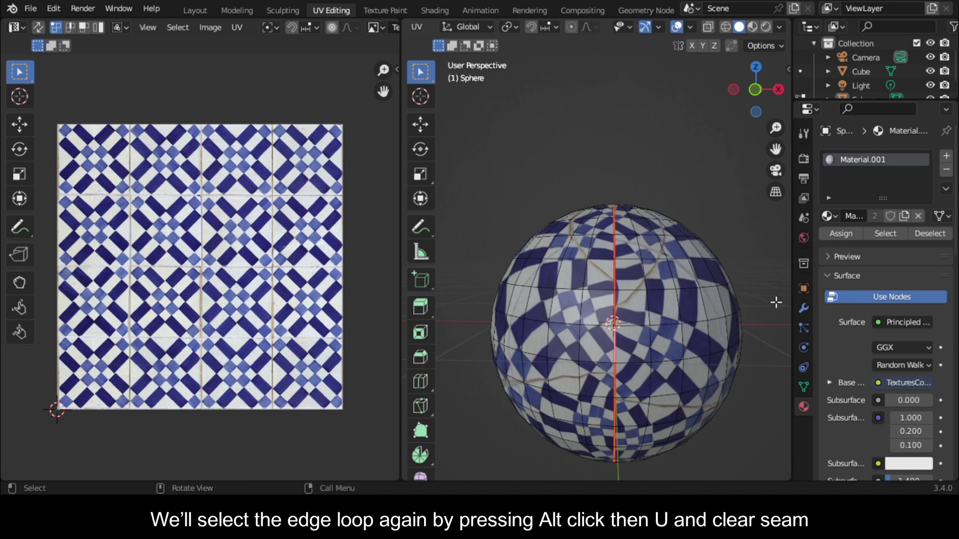
pyautogui.press('u')
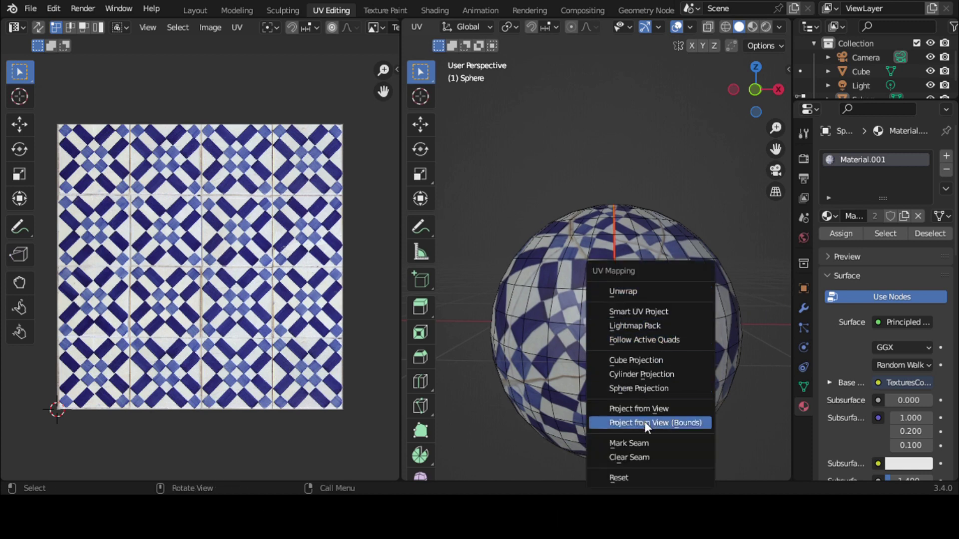
pyautogui.click(643, 457)
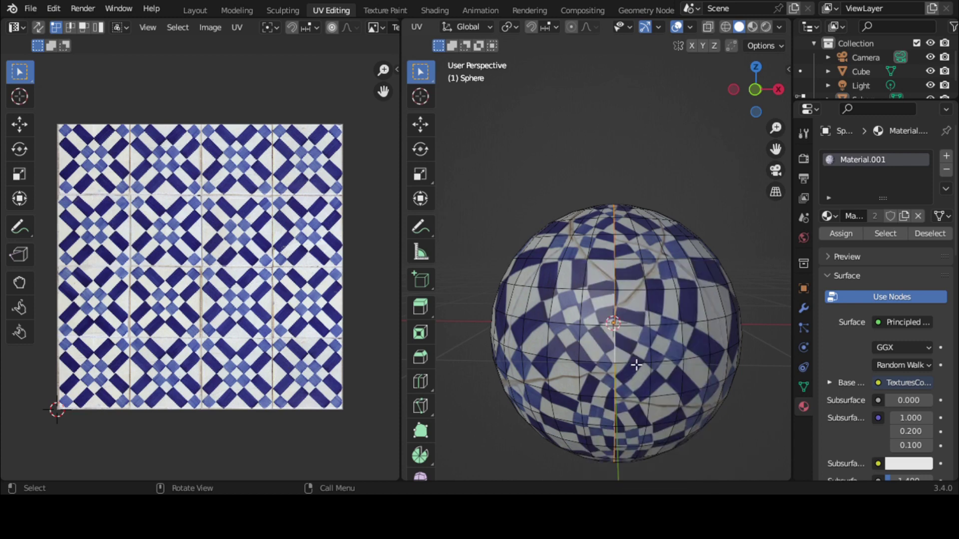
# - Select the horizontal edge loop around the sphere's equator and mark it as a seam
pyautogui.click(755, 90)
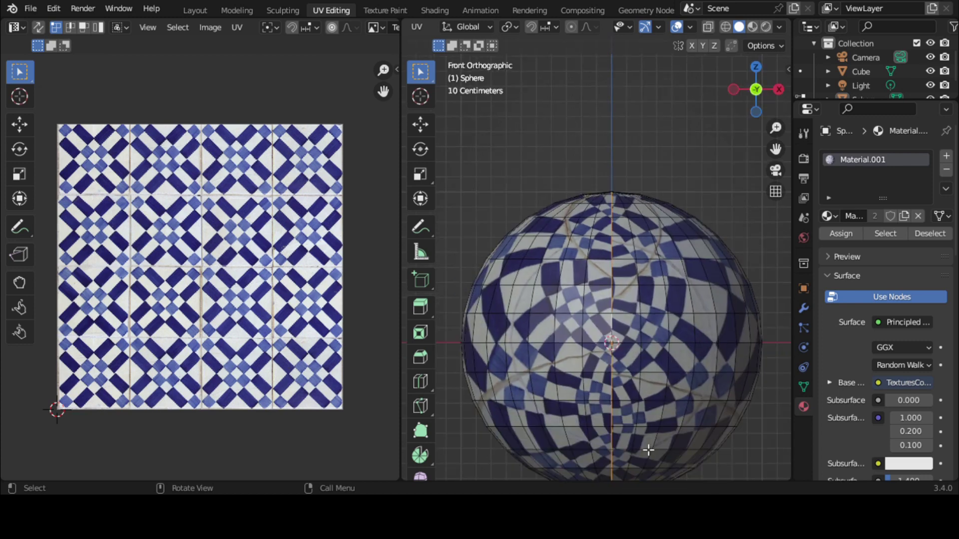
pyautogui.keyDown('alt'); pyautogui.click(632, 344); pyautogui.keyUp('alt')
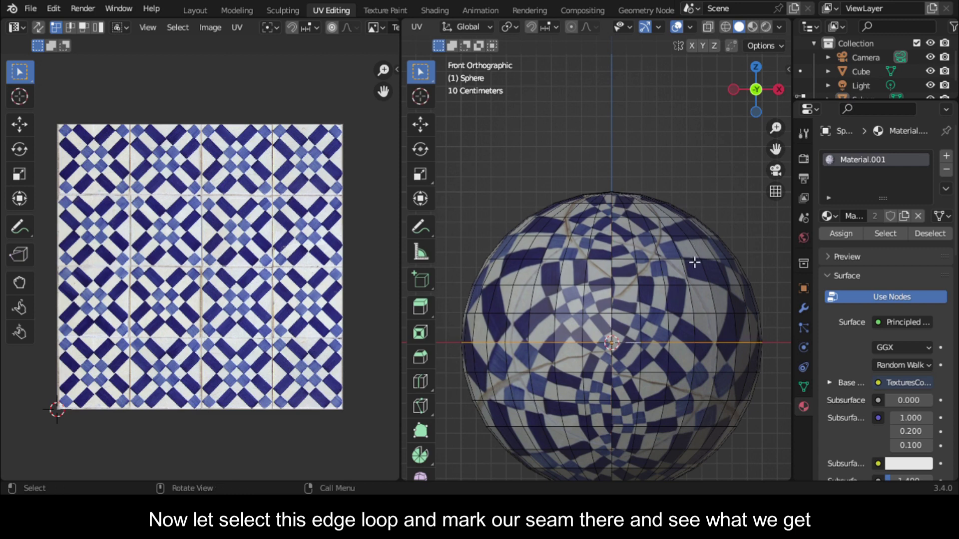
pyautogui.moveTo(759, 88); pyautogui.dragTo(736, 118)
pyautogui.press('u')
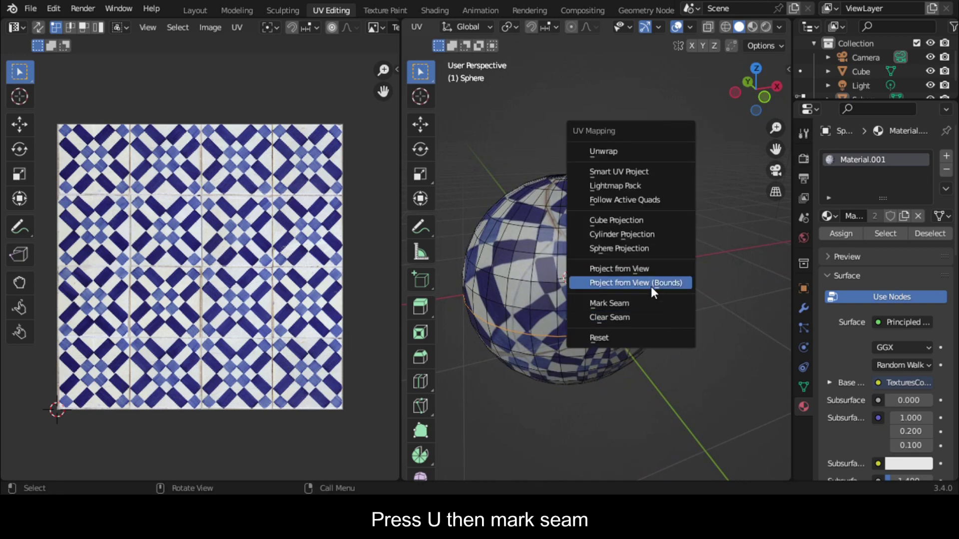
pyautogui.click(649, 298)
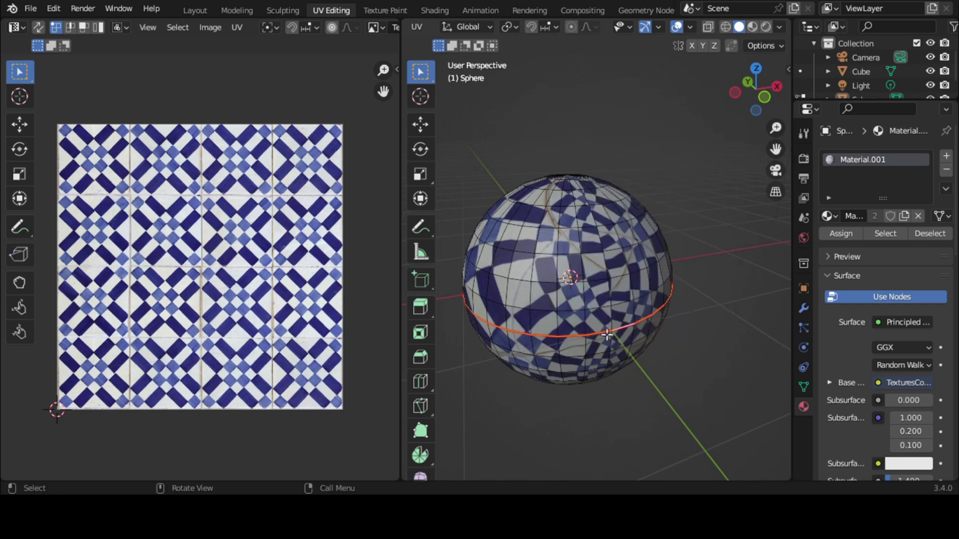
# - Select the whole sphere and unwrap it along the equator seam
pyautogui.press('a')
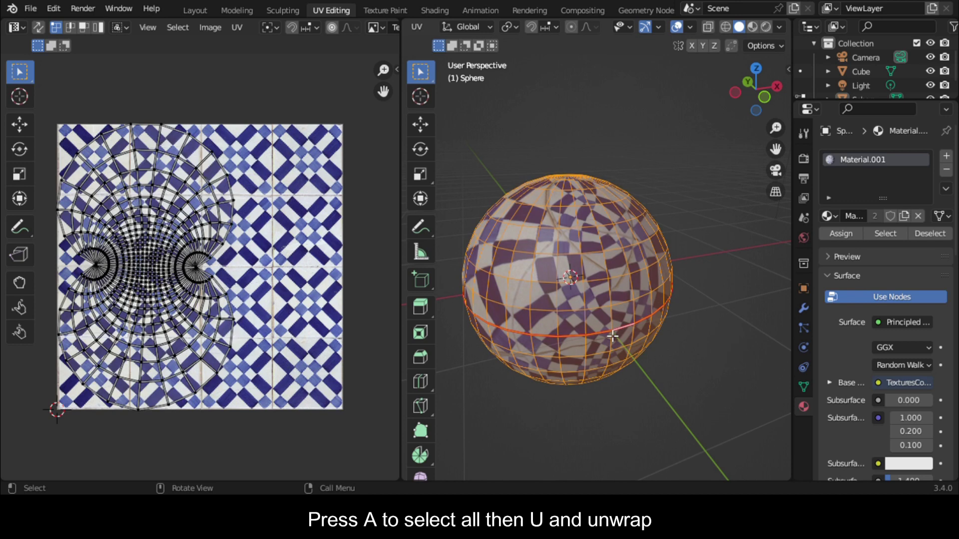
pyautogui.press('u')
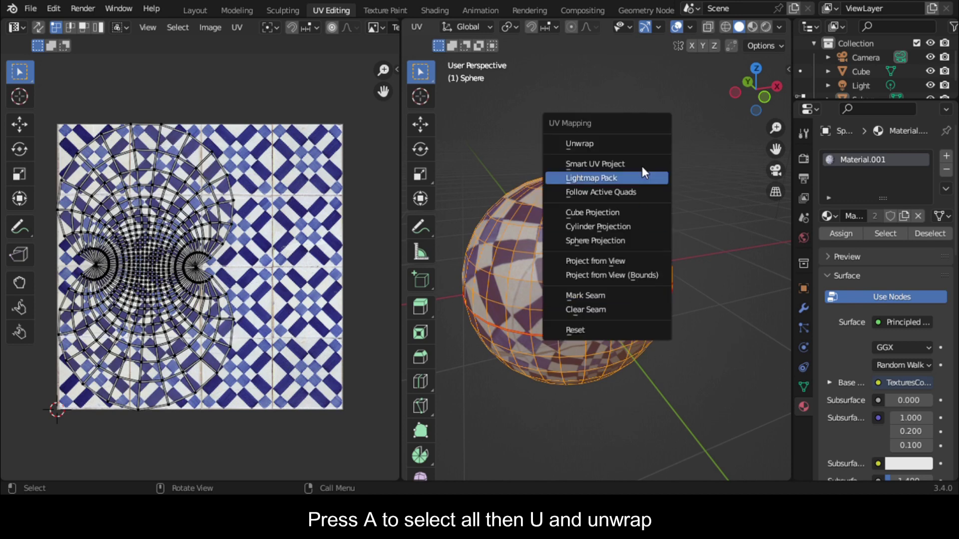
pyautogui.click(627, 147)
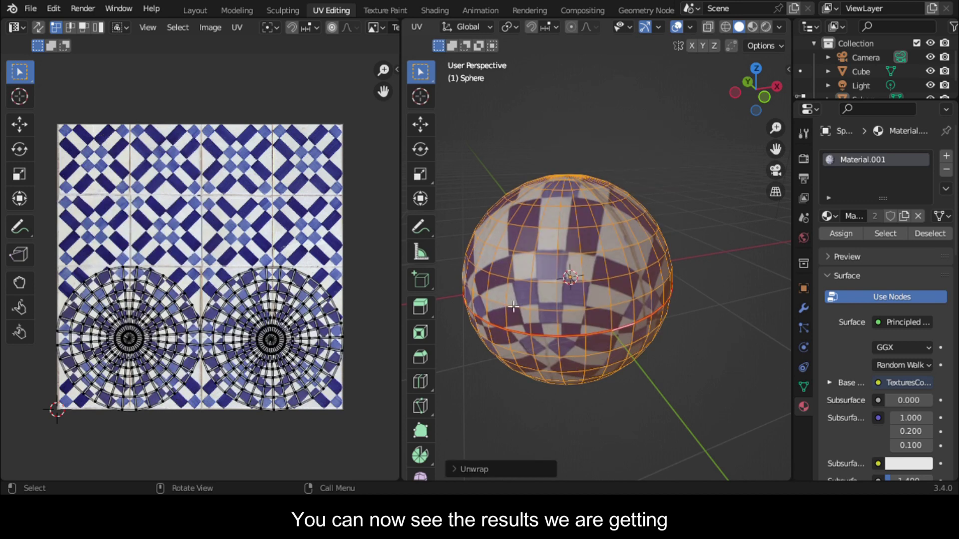
# - Hide the overlays, examine the tile texture around the sphere from several sides, and show the overlays again
pyautogui.click(676, 26)
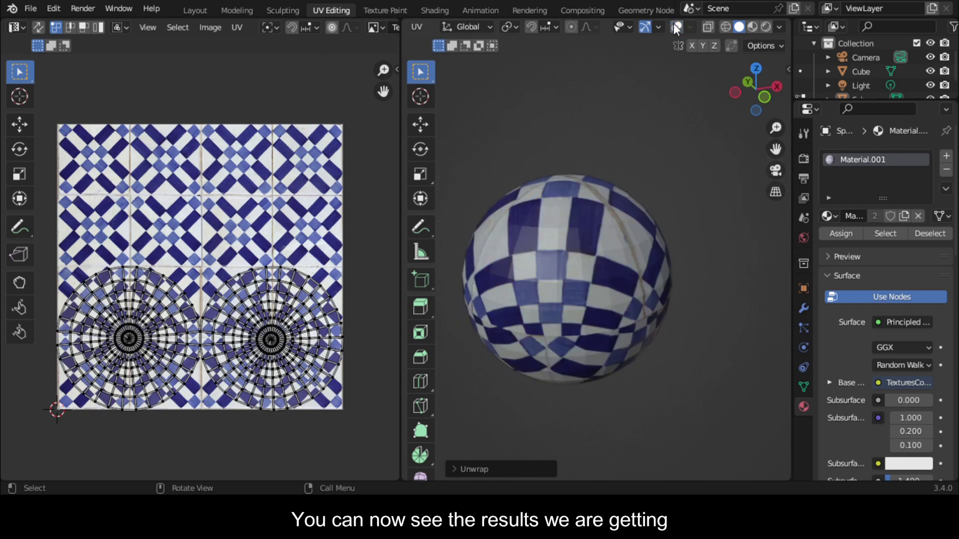
pyautogui.moveTo(762, 109); pyautogui.dragTo(766, 139)
pyautogui.scroll(-2, 715, 254)
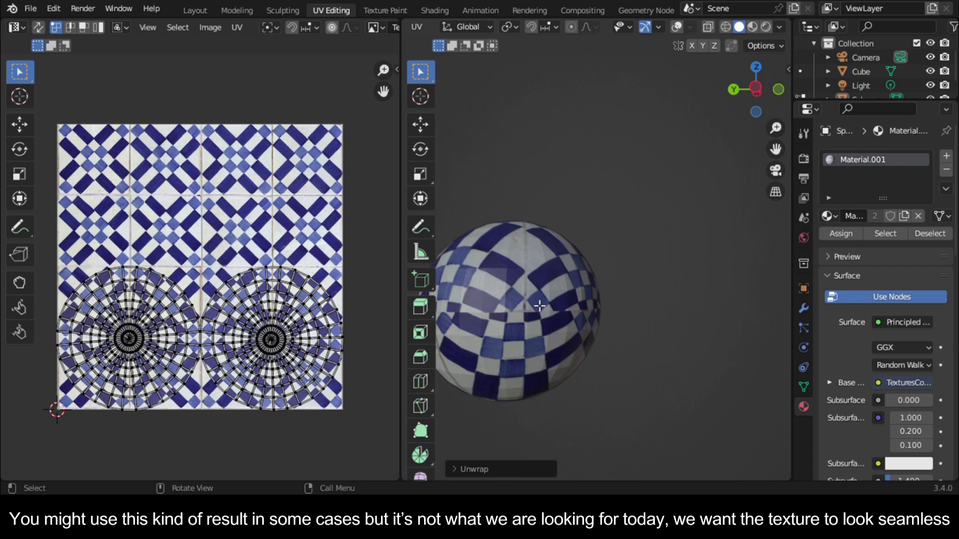
pyautogui.moveTo(771, 85); pyautogui.dragTo(788, 132)
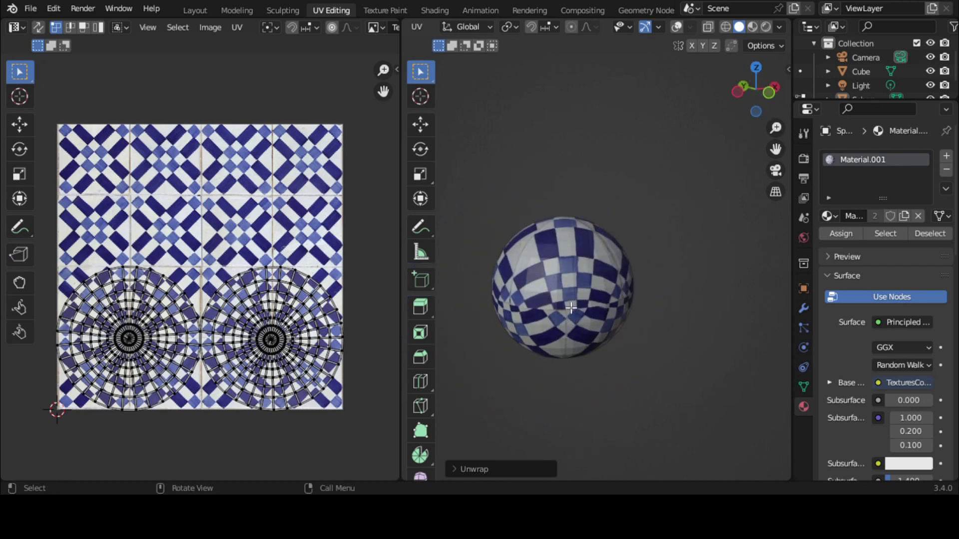
pyautogui.scroll(2, 571, 309)
pyautogui.click(676, 27)
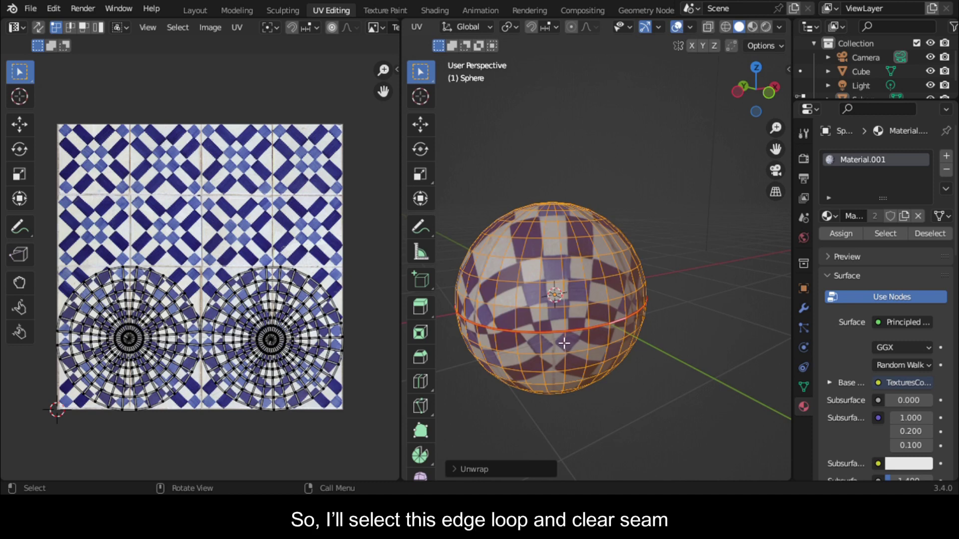
# - Select the equator edge loop on the sphere and clear its seam
pyautogui.keyDown('alt'); pyautogui.click(564, 341); pyautogui.keyUp('alt')
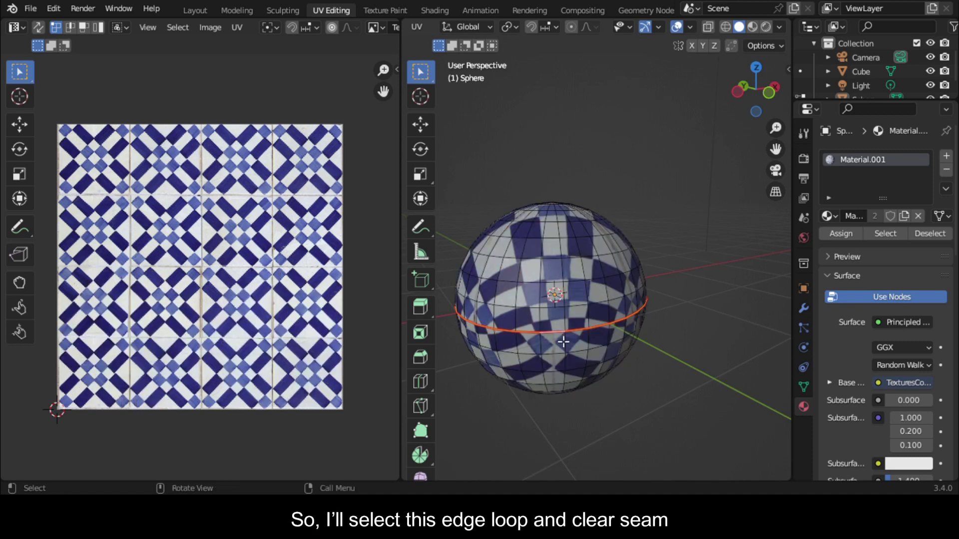
pyautogui.press('u')
pyautogui.click(512, 459)
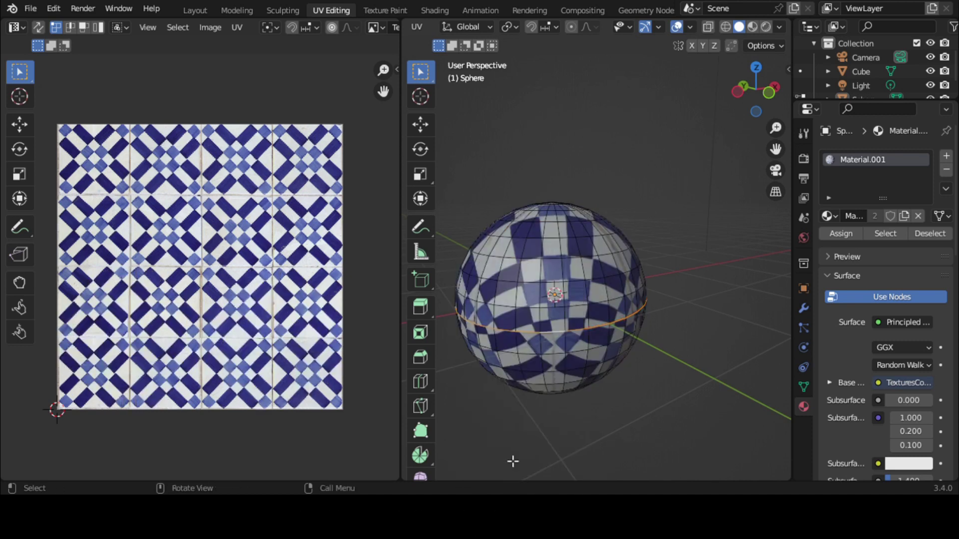
# - Select one pole-to-pole edge line together with the equator edge loop and mark both as seams
pyautogui.scroll(1, 584, 337)
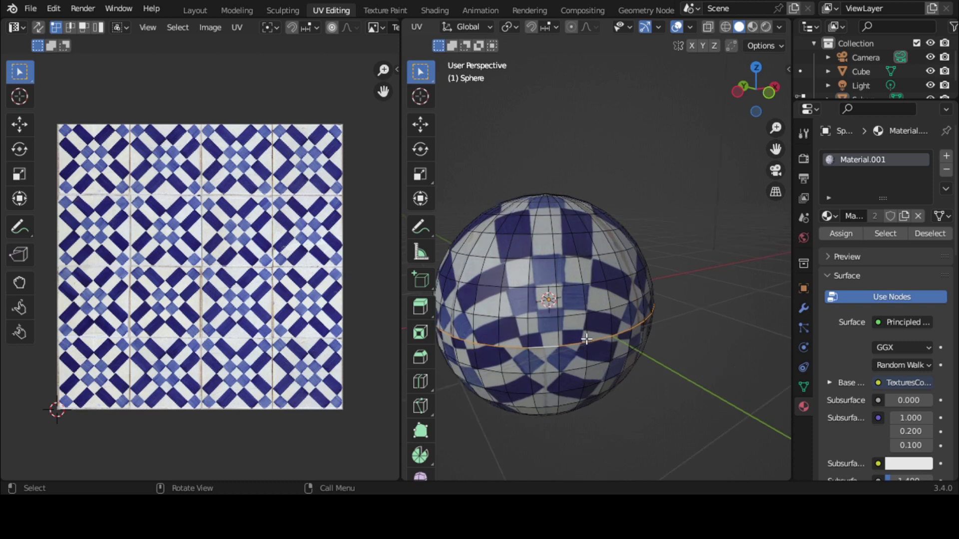
pyautogui.keyDown('alt'); pyautogui.click(560, 299); pyautogui.keyUp('alt')
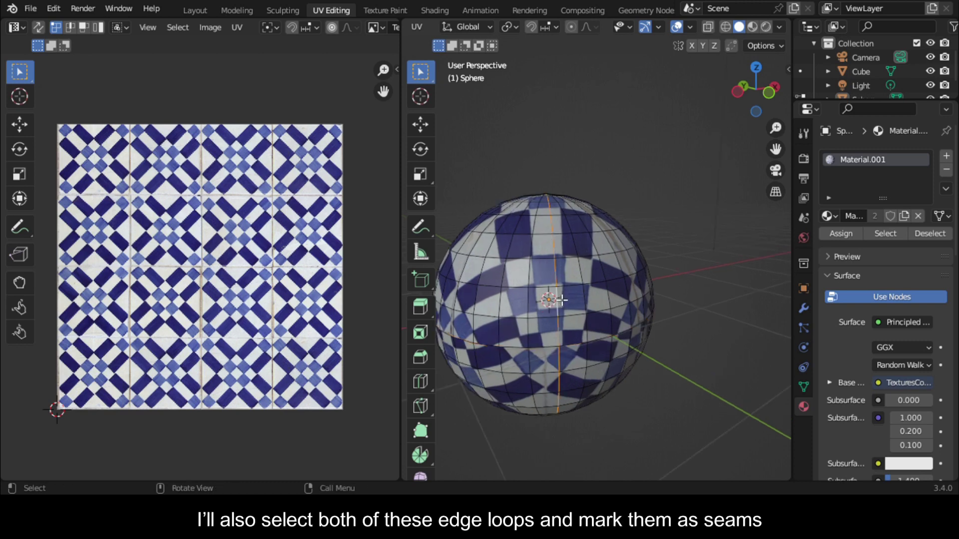
pyautogui.keyDown('alt'); pyautogui.keyDown('shift'); pyautogui.click(553, 352); pyautogui.keyUp('shift'); pyautogui.keyUp('alt')
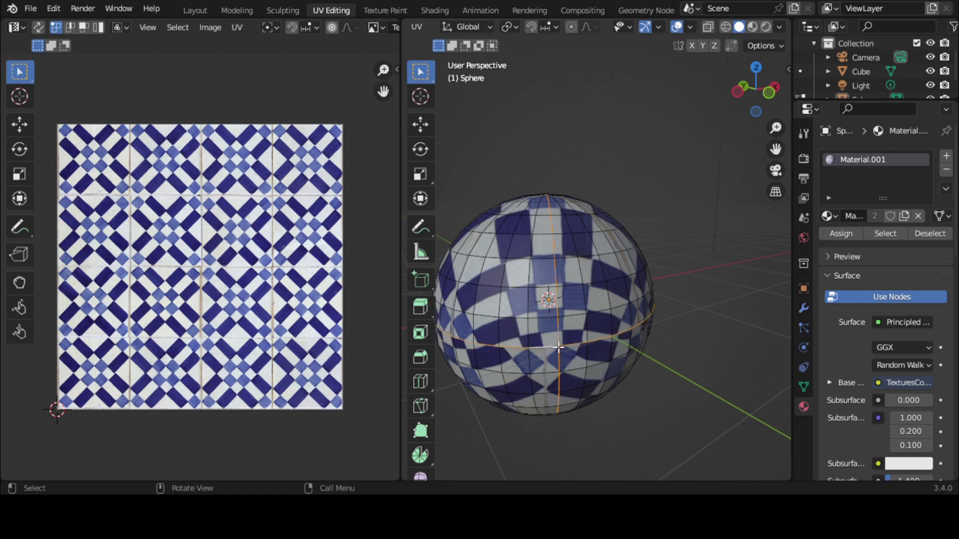
pyautogui.press('u')
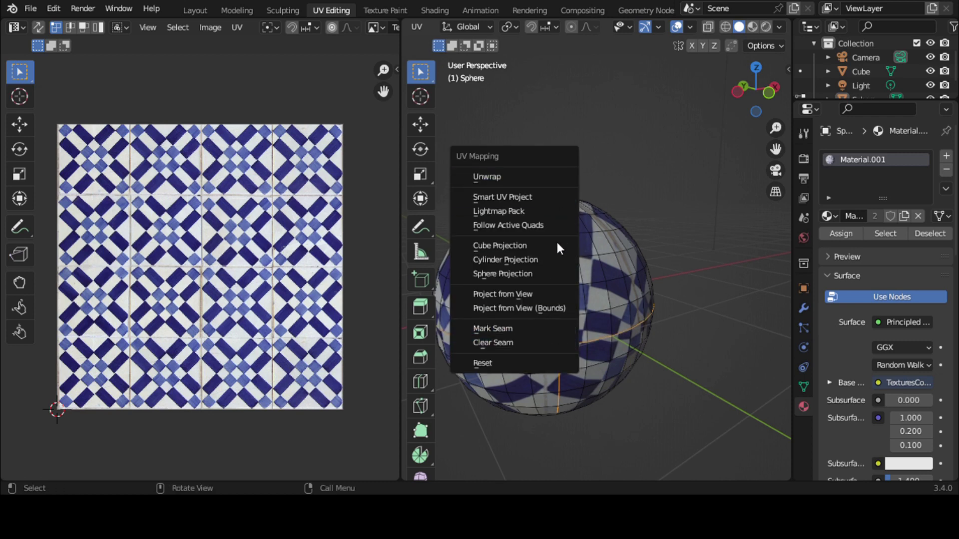
pyautogui.click(550, 331)
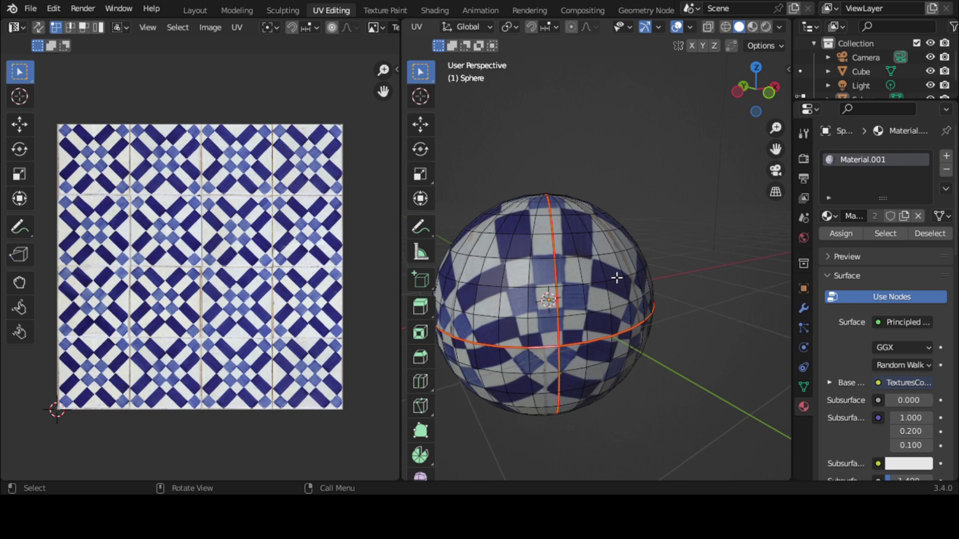
# - Select the entire sphere mesh and unwrap it along the combined vertical and equator seams
pyautogui.press('a')
pyautogui.press('u')
pyautogui.click(590, 239)
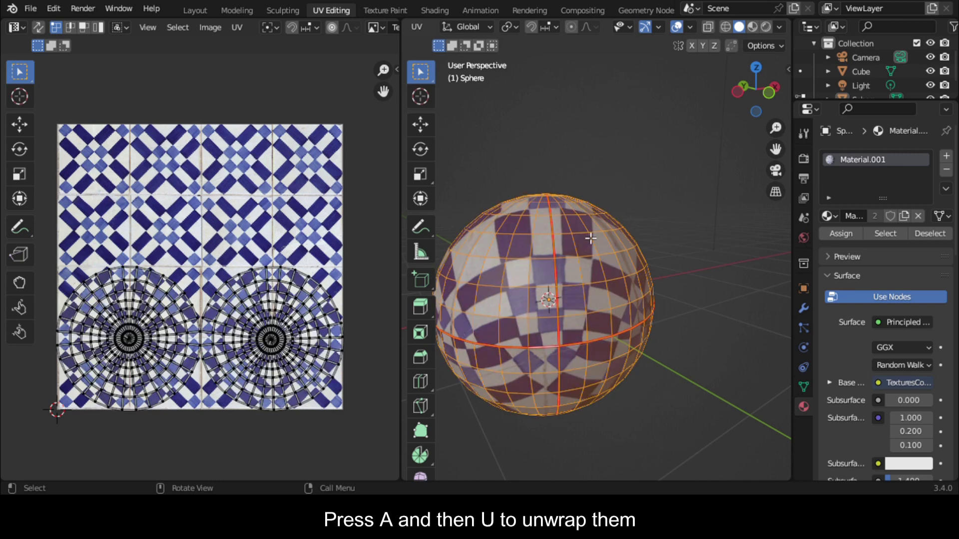
pyautogui.press('u')
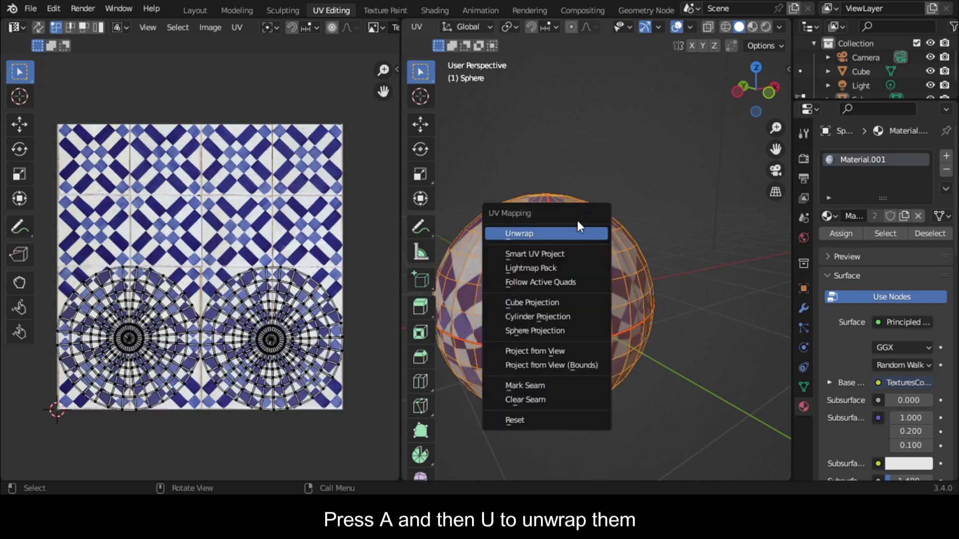
pyautogui.click(571, 233)
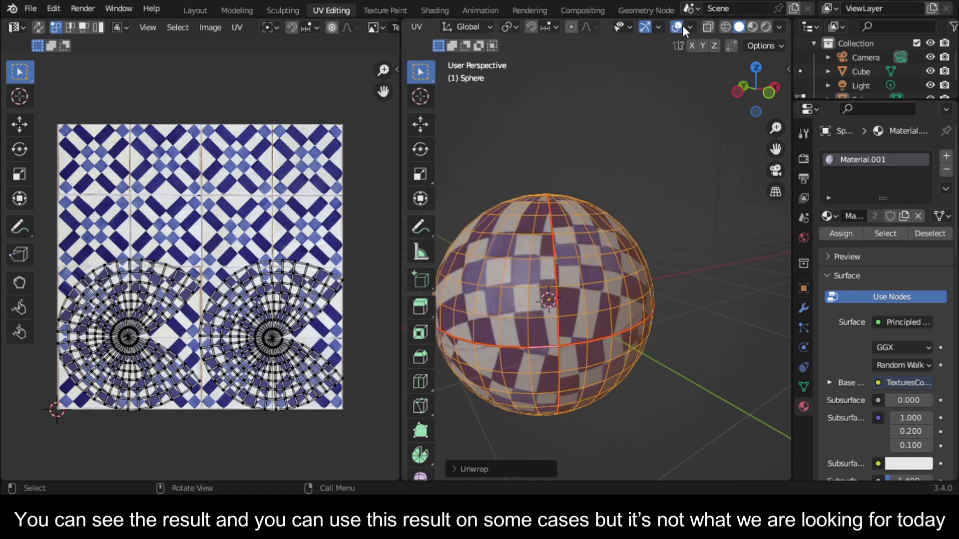
# - With the overlays hidden, inspect how the two-seam unwrap places the texture on the sphere, and turn the overlays back on
pyautogui.click(677, 26)
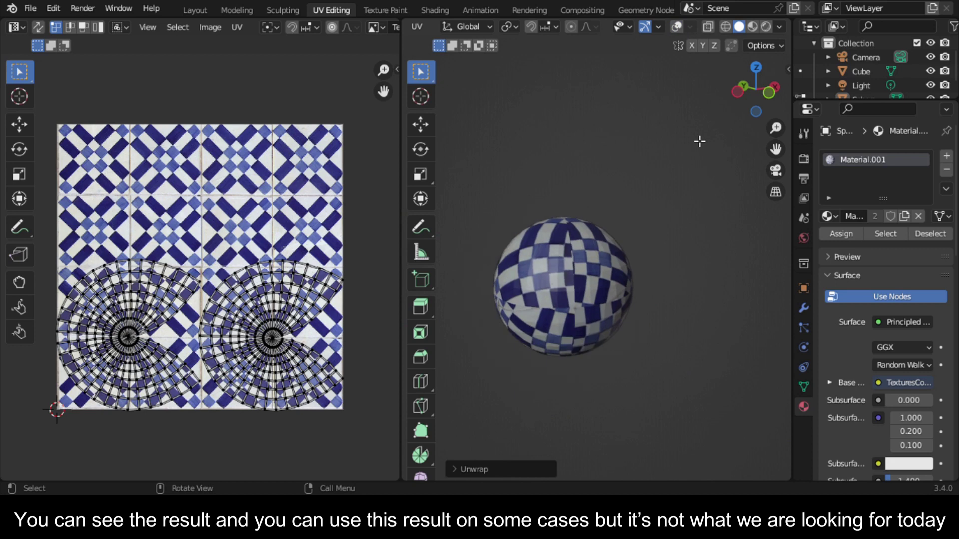
pyautogui.moveTo(765, 95); pyautogui.dragTo(723, 103)
pyautogui.scroll(2, 646, 320)
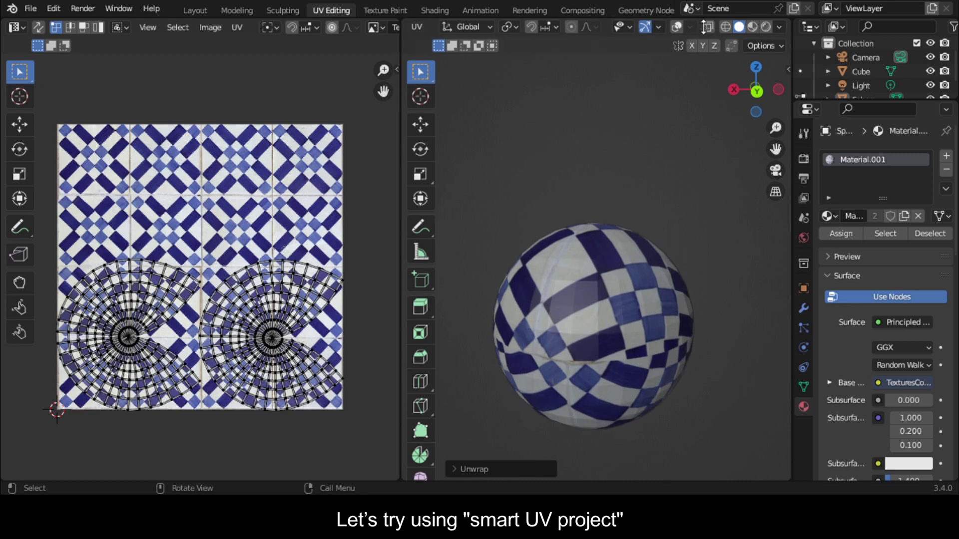
pyautogui.click(676, 27)
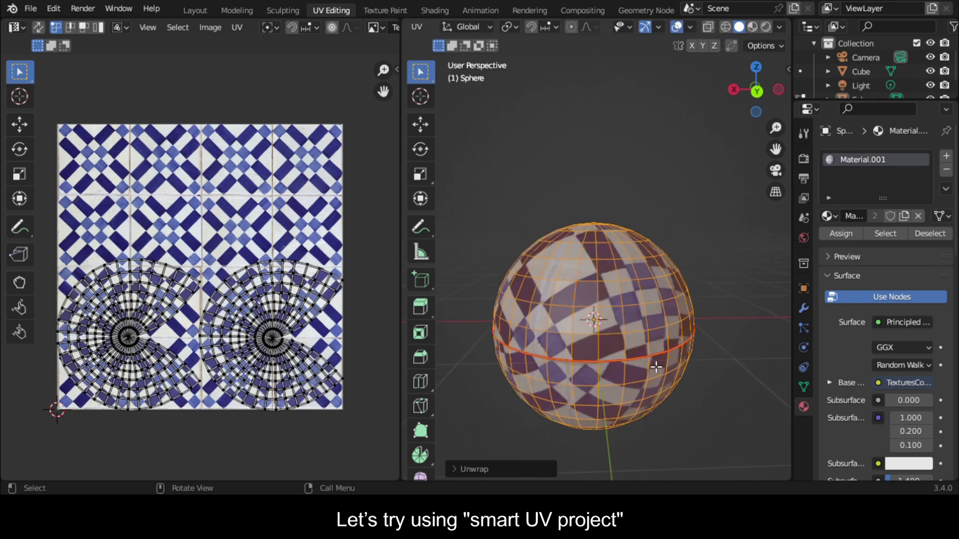
# - Clear all seams from the fully selected sphere and deselect the mesh
pyautogui.press('u')
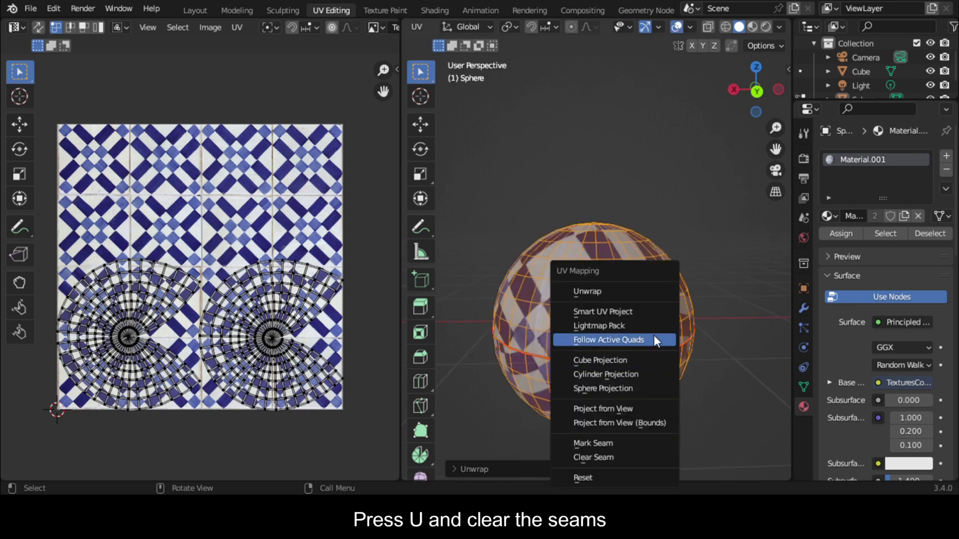
pyautogui.click(603, 456)
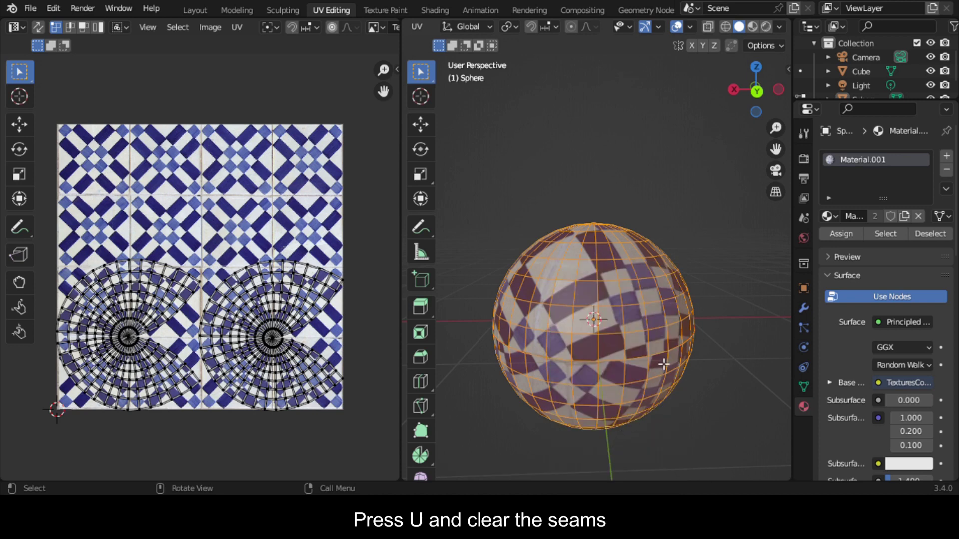
pyautogui.hotkey('alt', 'a')
pyautogui.scroll(-2, 664, 356)
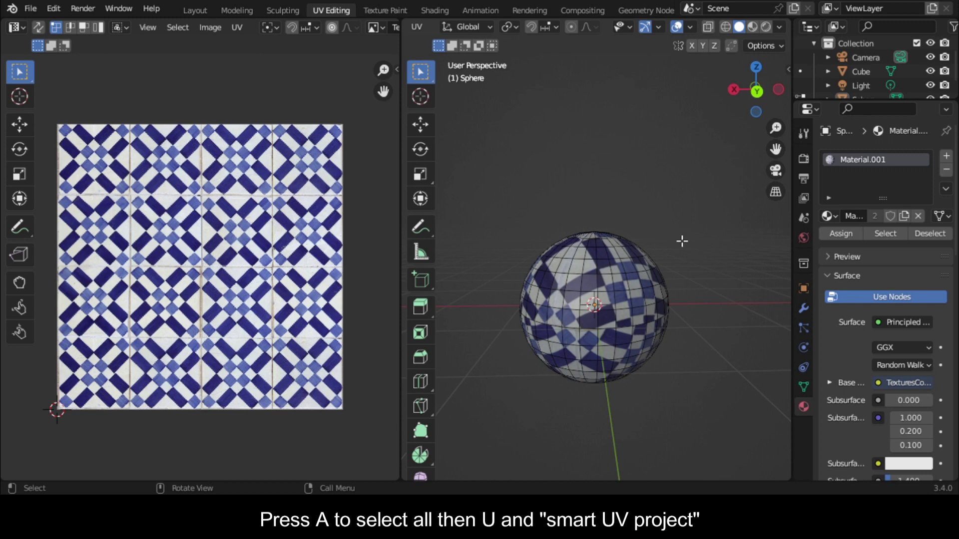
# - Unwrap the whole sphere with Smart UV Project at a 66° angle limit and Scaled margin method, and hide the overlays
pyautogui.press('a')
pyautogui.press('u')
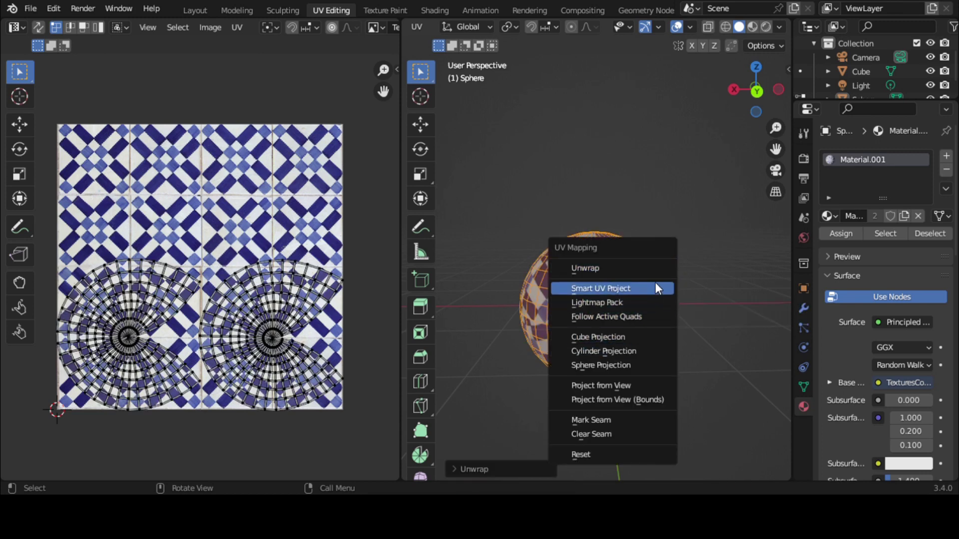
pyautogui.click(655, 290)
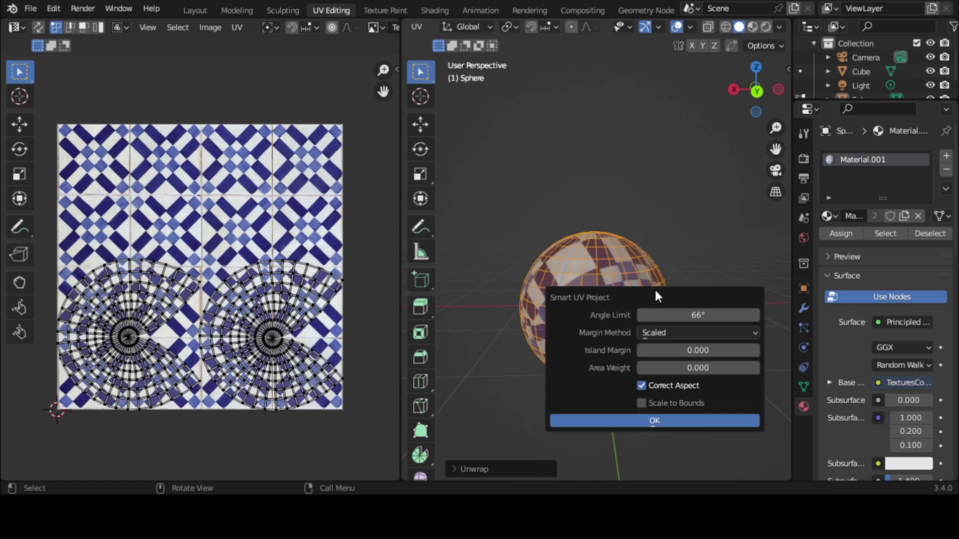
pyautogui.click(633, 421)
pyautogui.scroll(2, 644, 335)
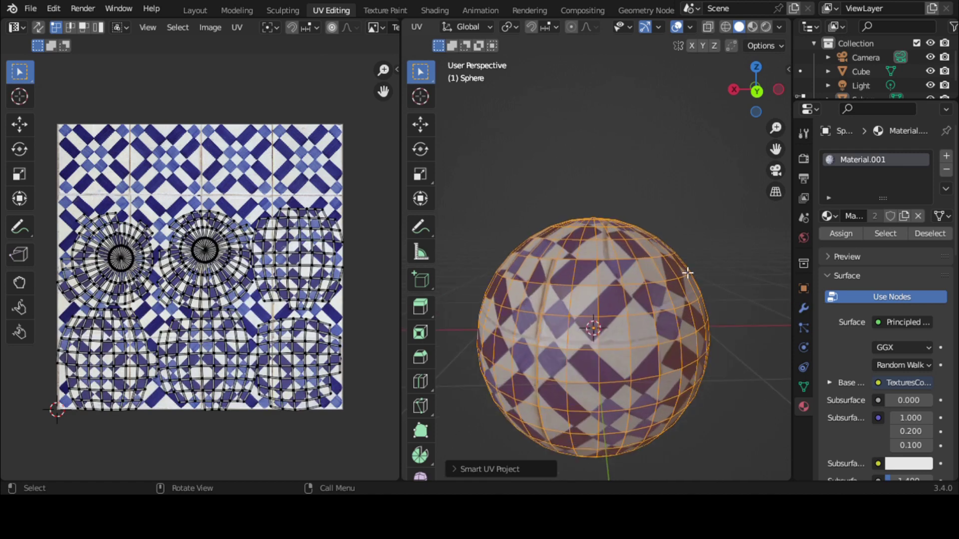
pyautogui.click(681, 26)
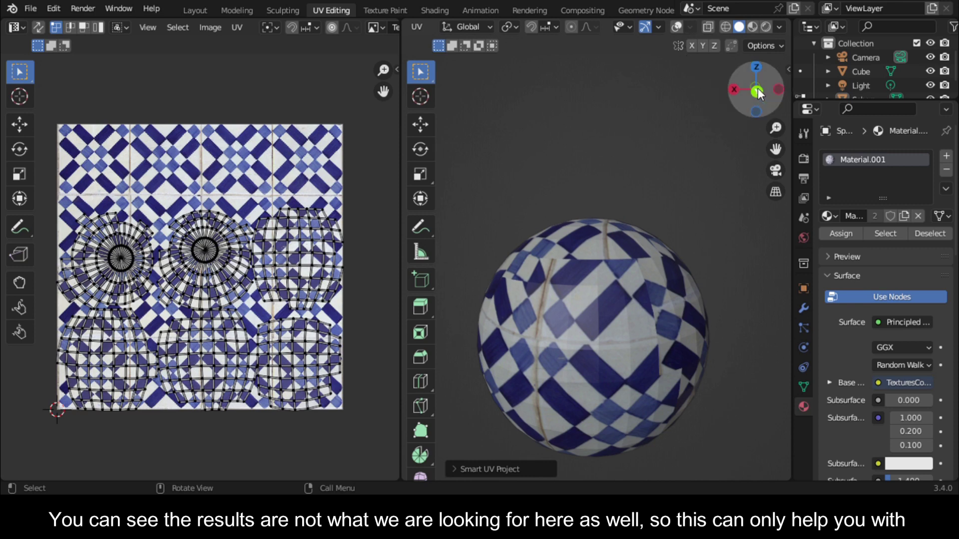
# - Inspect how the Smart UV Project result places the texture around the sphere, and turn the overlays back on
pyautogui.moveTo(757, 91); pyautogui.dragTo(605, 213)
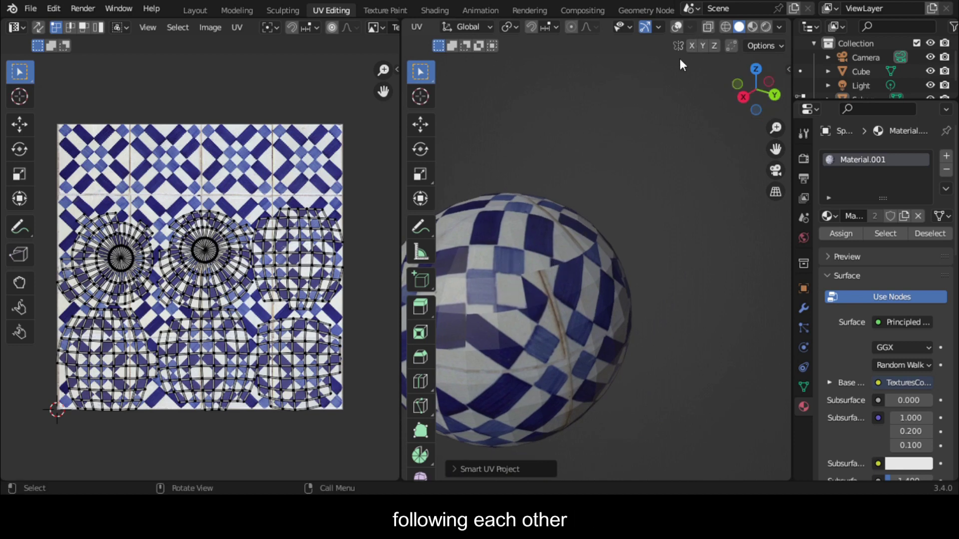
pyautogui.scroll(-3, 668, 193)
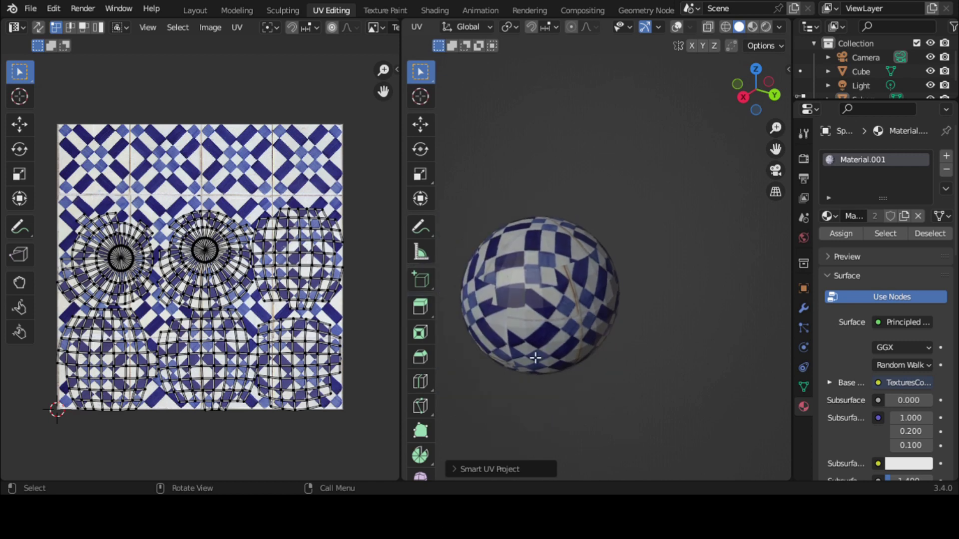
pyautogui.click(677, 26)
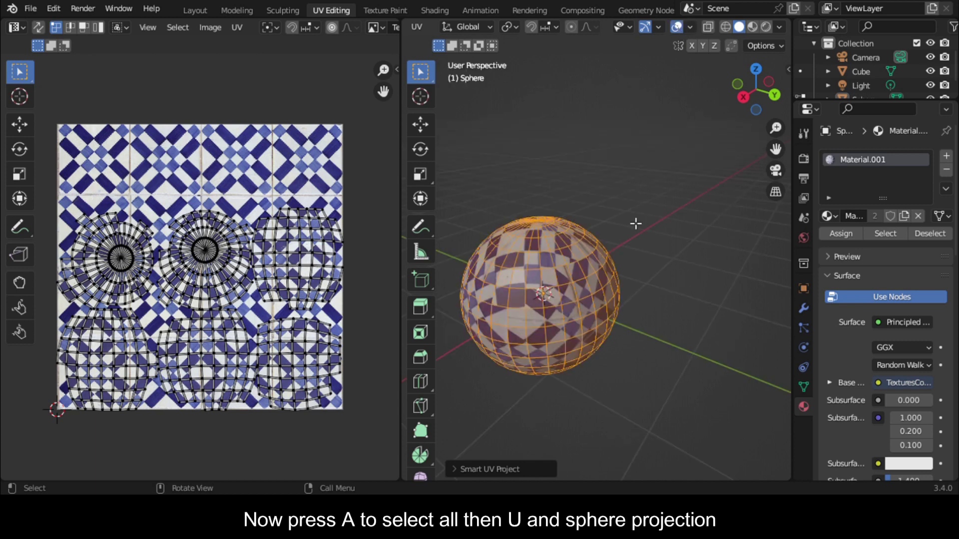
# - Unwrap the whole sphere with Sphere Projection and hide the viewport overlays
pyautogui.press('u')
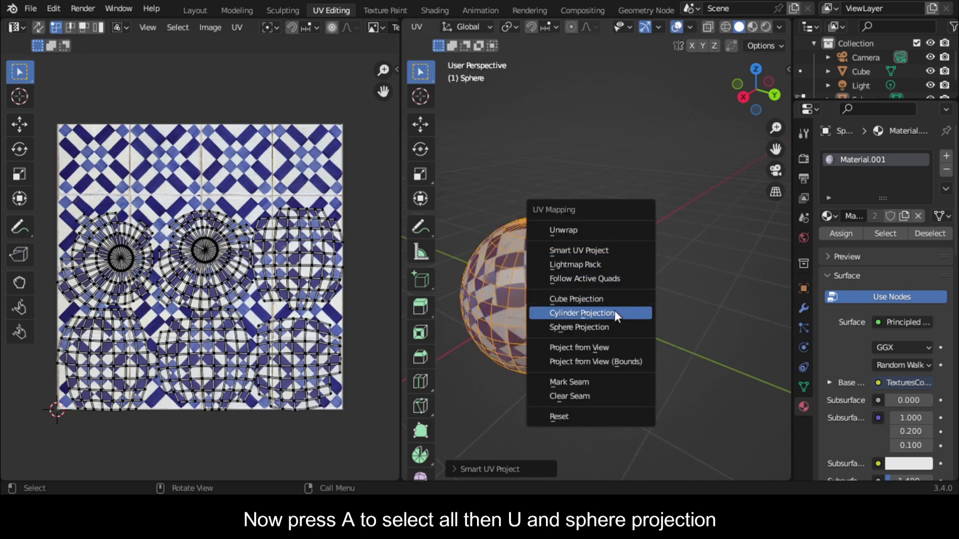
pyautogui.click(615, 327)
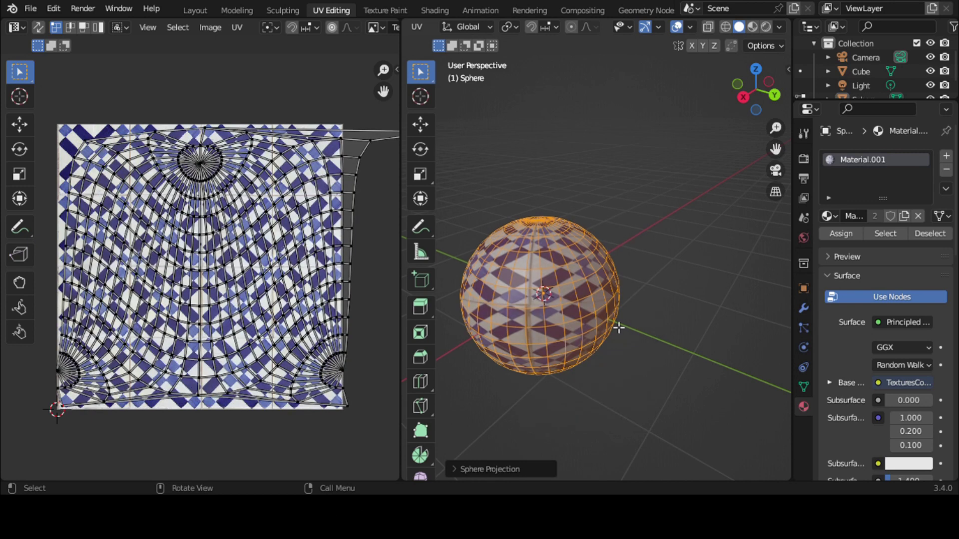
pyautogui.scroll(3, 620, 323)
pyautogui.click(676, 27)
# - Examine the sphere-projected texture from several sides for seams and distortion, and show the overlays again
pyautogui.scroll(-3, 682, 75)
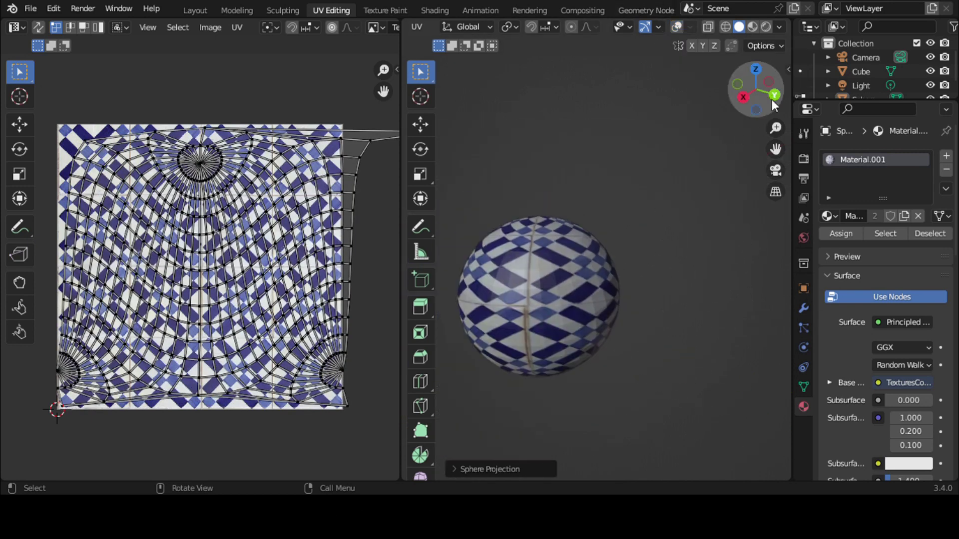
pyautogui.moveTo(772, 100); pyautogui.dragTo(674, 471)
pyautogui.moveTo(693, 102); pyautogui.dragTo(695, 105)
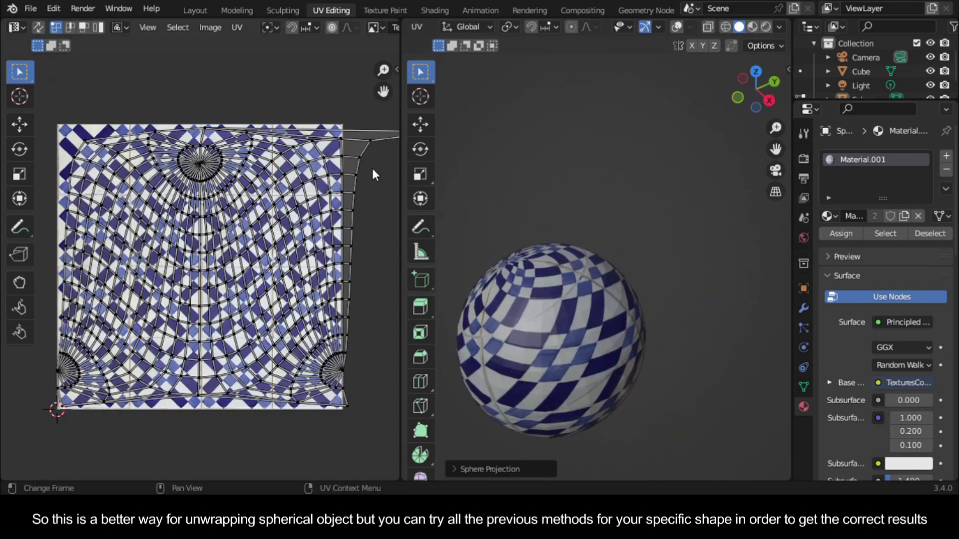
pyautogui.scroll(3, 577, 354)
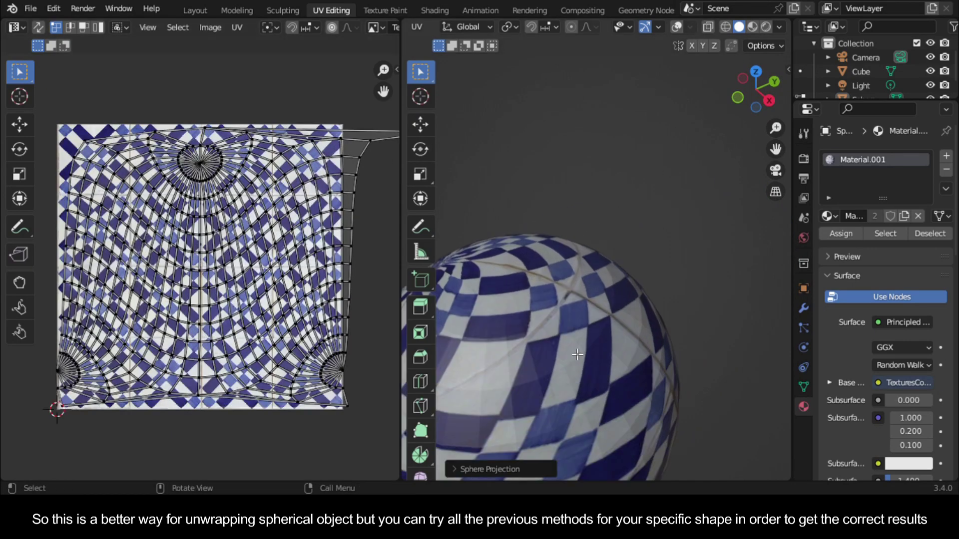
pyautogui.scroll(-6, 704, 185)
pyautogui.click(677, 27)
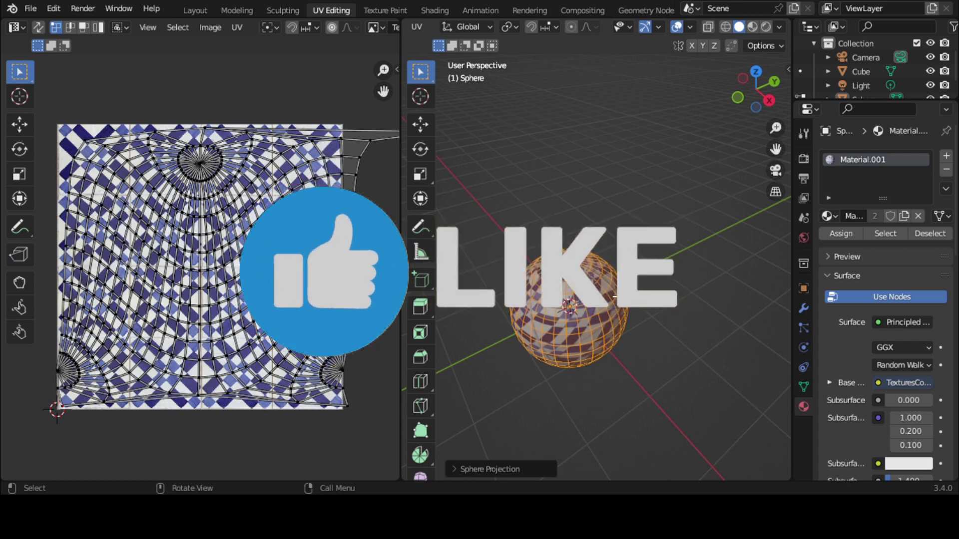
# - Return to Object Mode and delete the UV sphere from the scene
pyautogui.press('Tab')
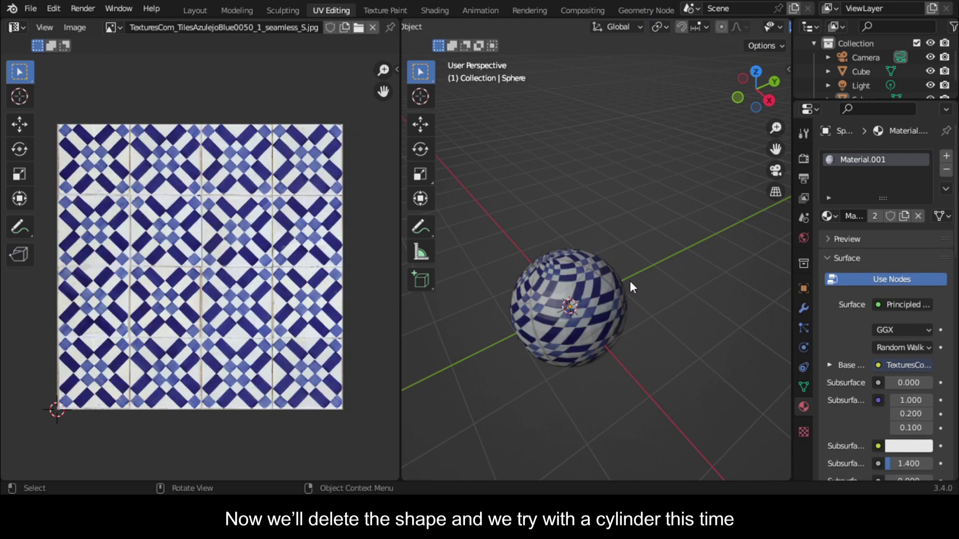
pyautogui.scroll(3, 568, 326)
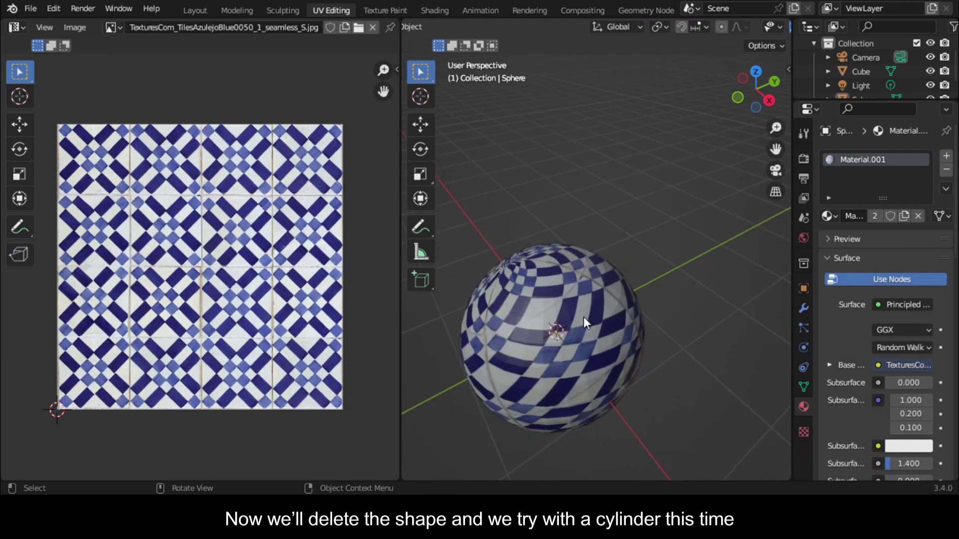
pyautogui.click(585, 317)
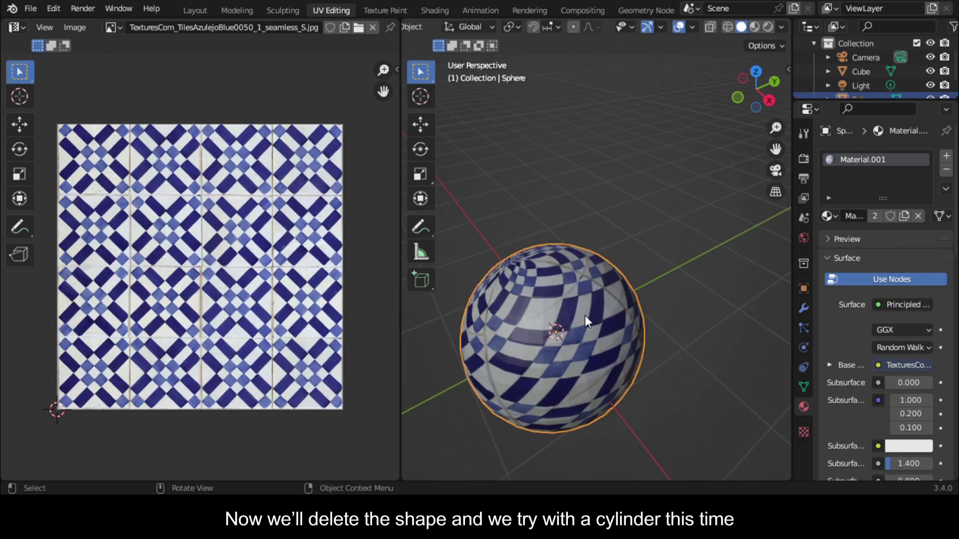
pyautogui.press('Delete')
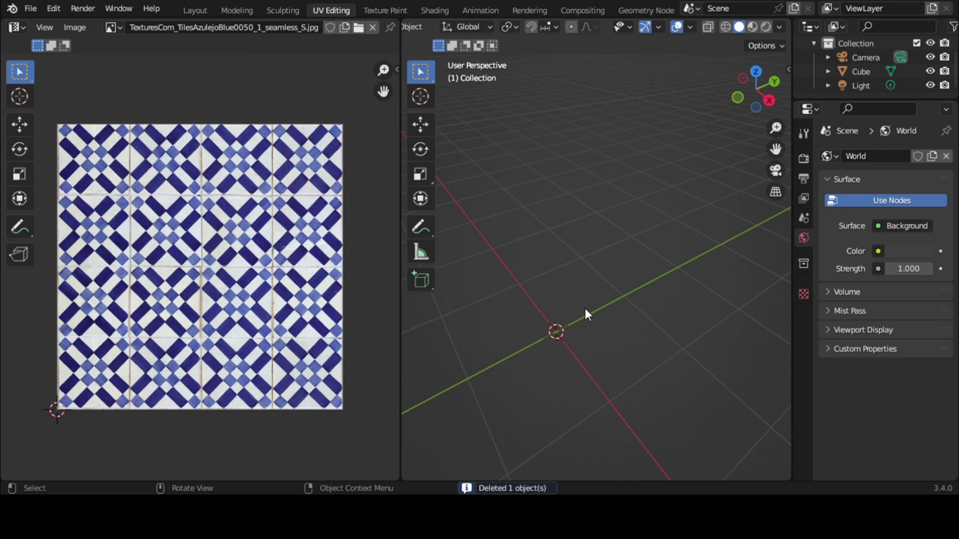
# - Add a cylinder mesh and assign the existing tile material Material.001 to it
pyautogui.hotkey('shift', 'a')
pyautogui.moveTo(588, 206)
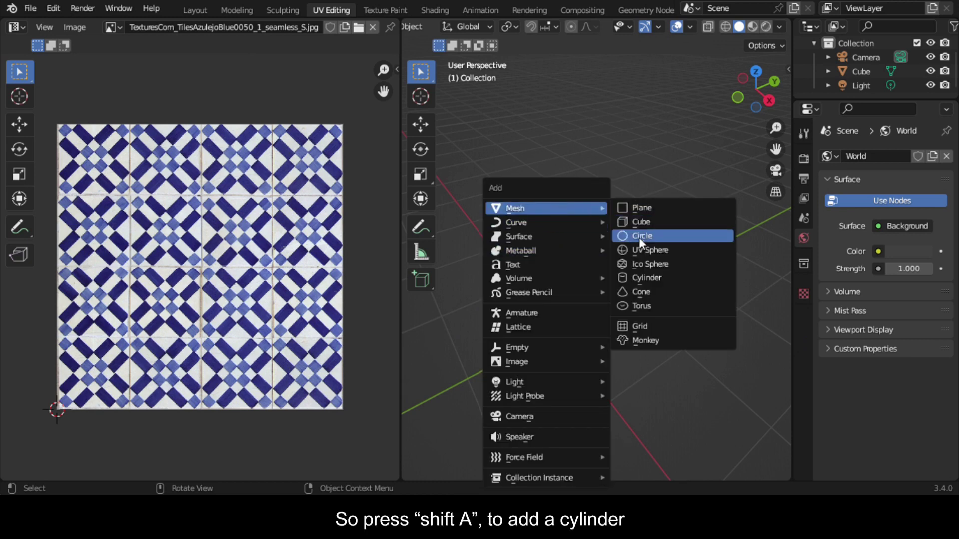
pyautogui.click(650, 277)
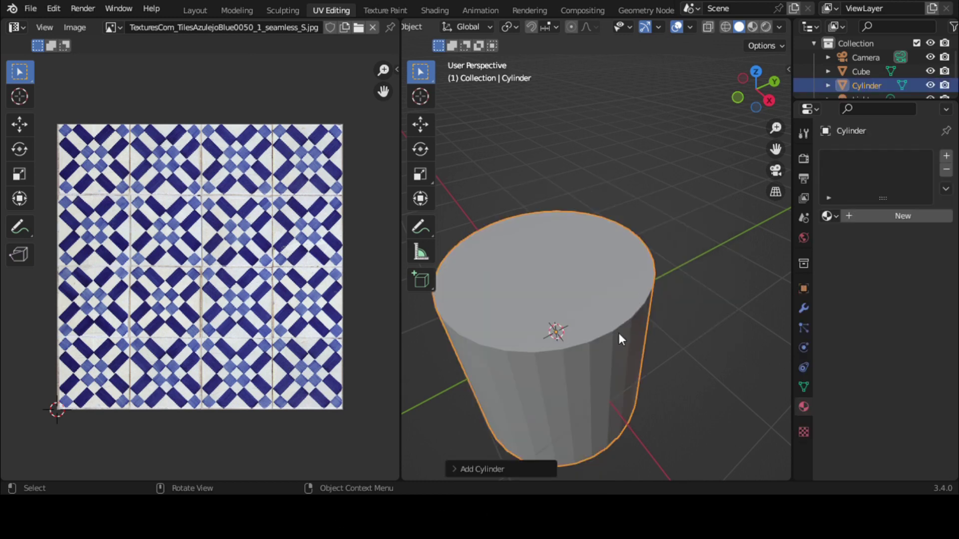
pyautogui.click(833, 215)
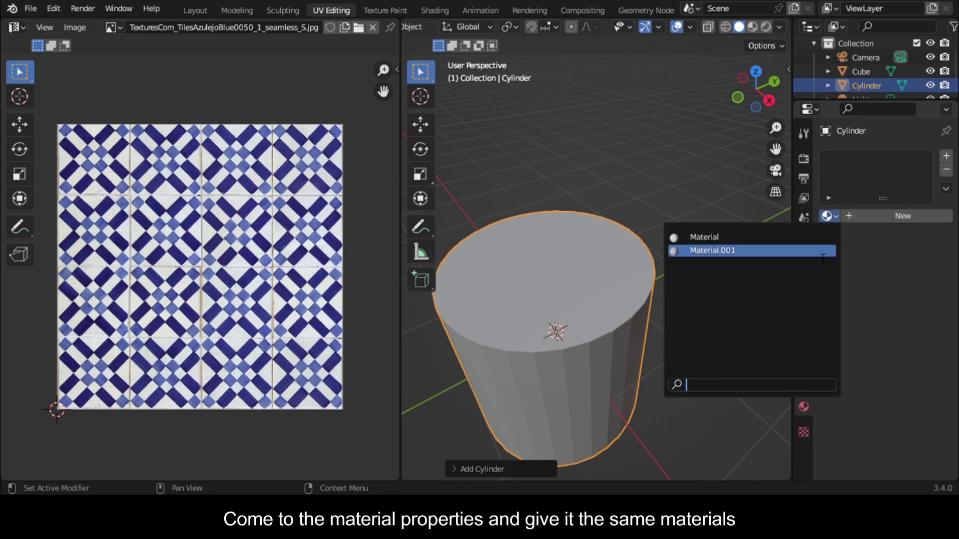
pyautogui.click(781, 250)
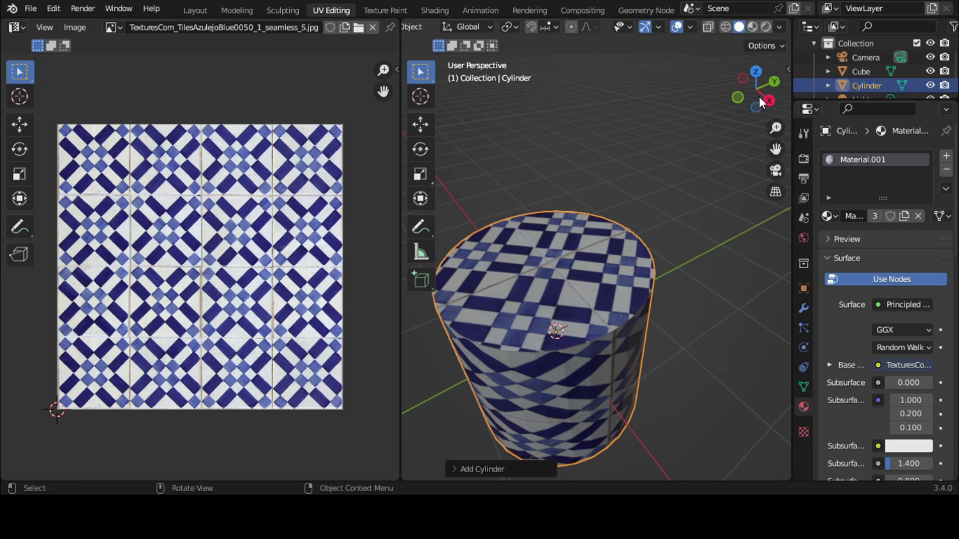
# - Enter Edit Mode on the cylinder and, with the overlays hidden, compare the texture's size on its side and caps
pyautogui.press('Tab')
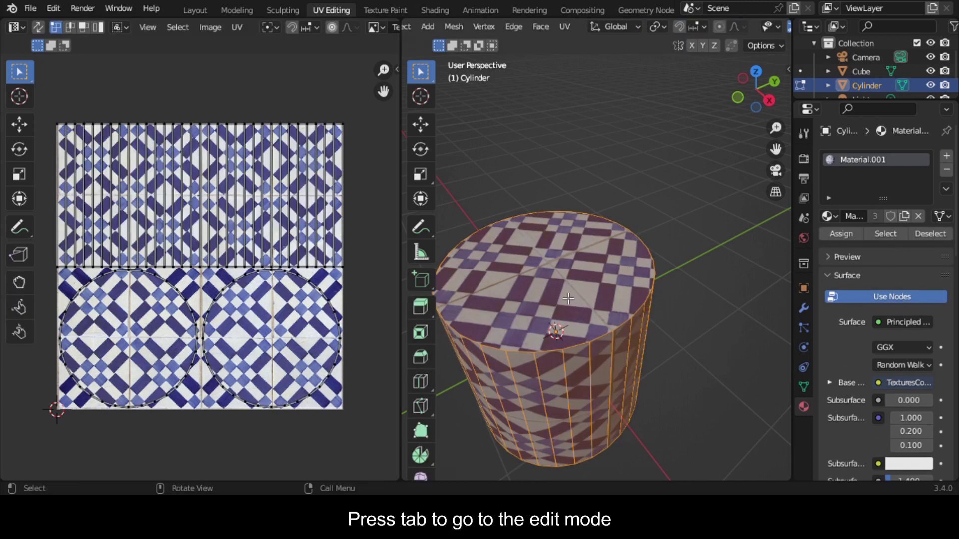
pyautogui.moveTo(752, 109); pyautogui.dragTo(898, 72)
pyautogui.scroll(-3, 734, 173)
pyautogui.scroll(3, 683, 28)
pyautogui.scroll(2, 598, 26)
pyautogui.scroll(-11, 598, 26)
pyautogui.click(676, 27)
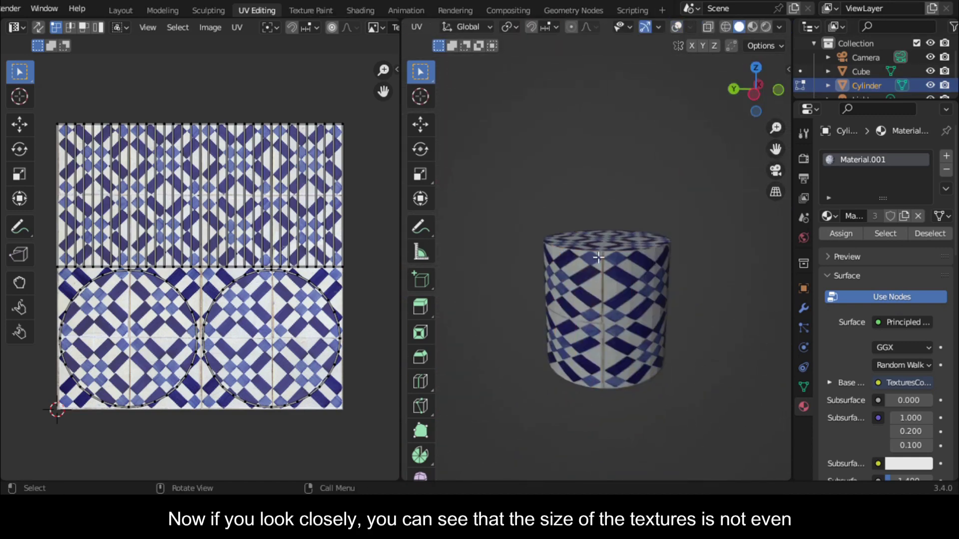
pyautogui.scroll(5, 700, 150)
pyautogui.moveTo(759, 82); pyautogui.dragTo(748, 106)
pyautogui.scroll(-3, 746, 109)
pyautogui.scroll(-5, 748, 106)
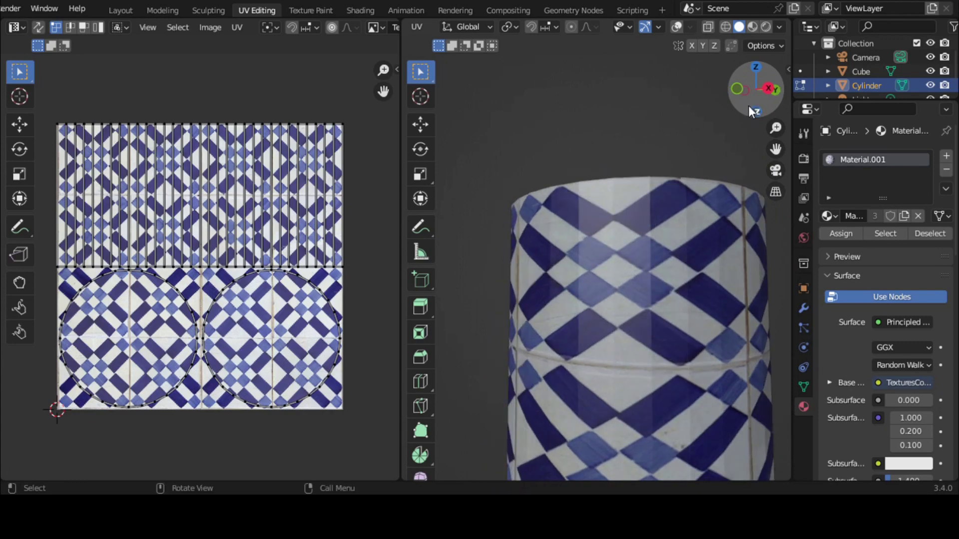
pyautogui.moveTo(764, 93)
pyautogui.mouseDown()
pyautogui.moveTo(763, 84)
pyautogui.moveTo(759, 118)
pyautogui.moveTo(772, 104)
pyautogui.mouseUp()
# - Turn the overlays back on and select the whole cylinder mesh in face select mode
pyautogui.hotkey('alt', 'a')
pyautogui.click(677, 27)
pyautogui.press('Tab')
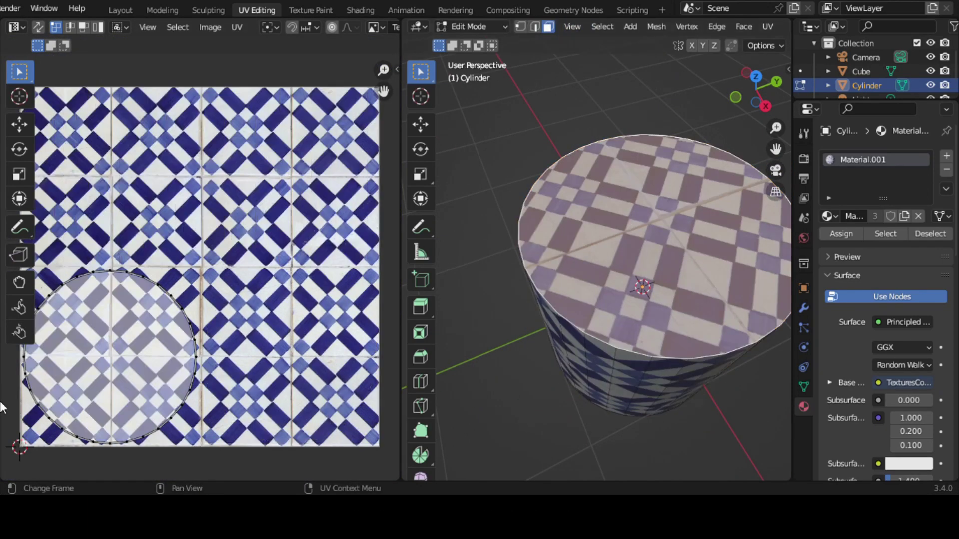
pyautogui.press('a')
pyautogui.scroll(-3, 252, 315)
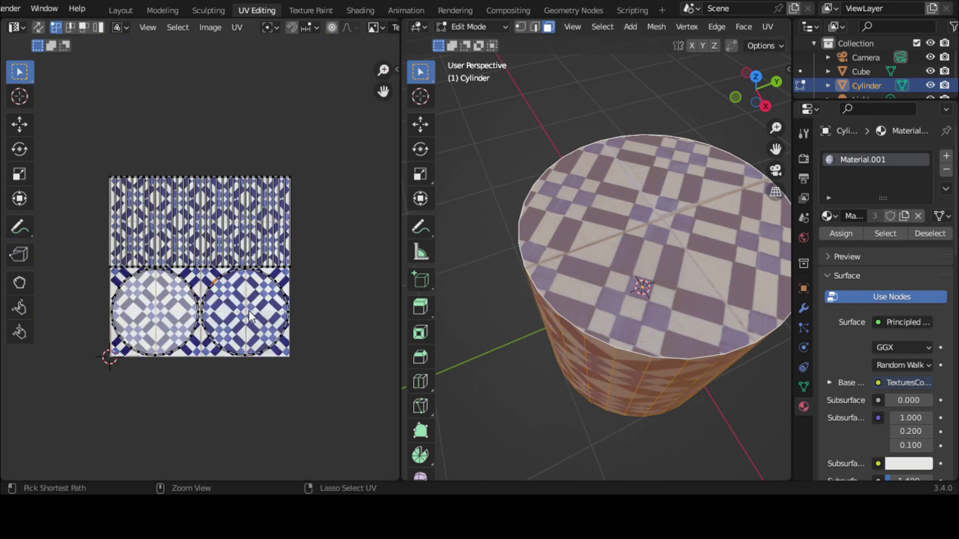
# - Select the UV island of the cylinder's bottom cap in the UV editor
pyautogui.press('l')
pyautogui.scroll(4, 343, 300)
pyautogui.moveTo(756, 89); pyautogui.dragTo(755, 20)
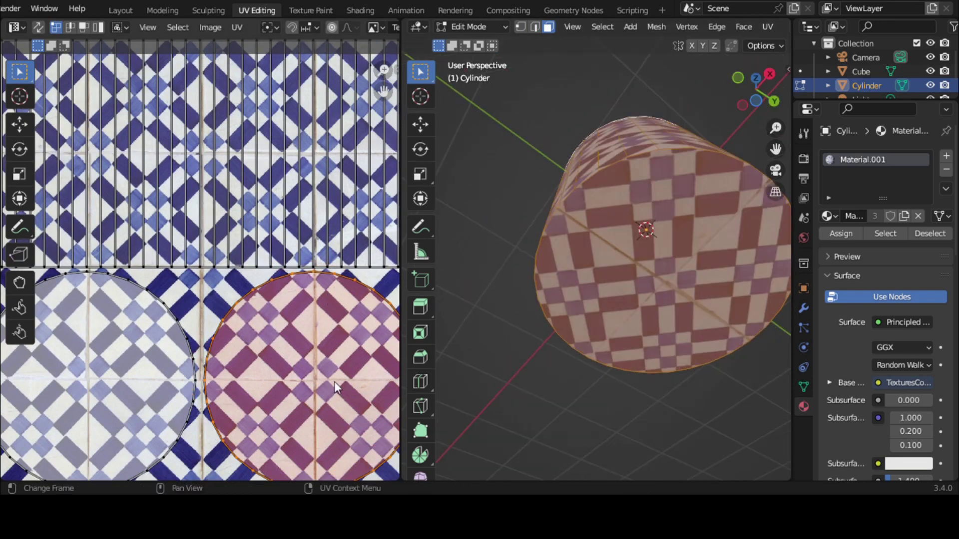
pyautogui.scroll(2, 390, 292)
pyautogui.moveTo(755, 89)
pyautogui.mouseDown()
pyautogui.moveTo(769, 129)
pyautogui.moveTo(753, 59)
pyautogui.mouseUp()
# - Annotate one shared rim edge at the cylinder's bottom cap and the two side edges rising from it
pyautogui.click(420, 227)
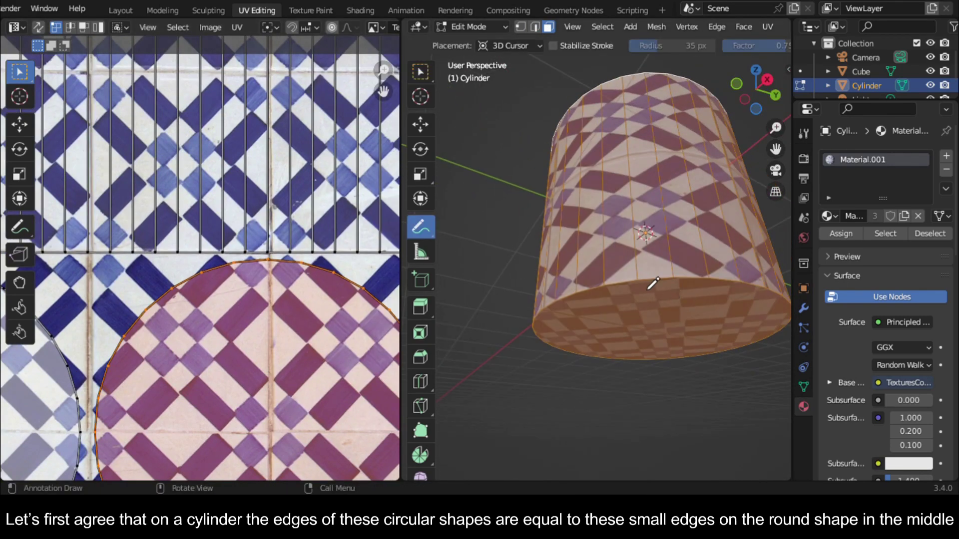
pyautogui.moveTo(640, 280); pyautogui.dragTo(667, 276)
pyautogui.moveTo(634, 236); pyautogui.dragTo(636, 278)
pyautogui.moveTo(668, 239); pyautogui.dragTo(670, 283)
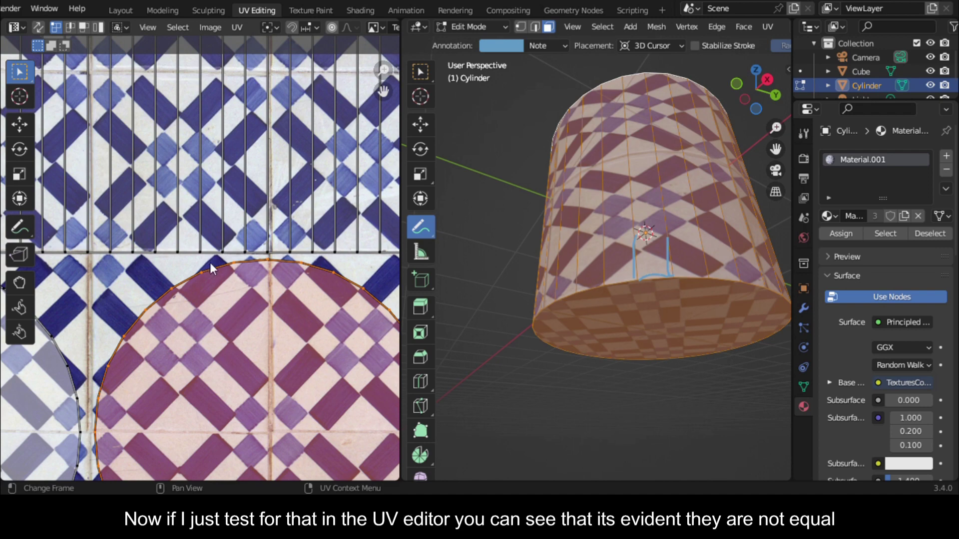
# - Annotate one edge of the circular cap island and a matching side-strip edge in the UV editor to compare their lengths
pyautogui.scroll(3, 267, 262)
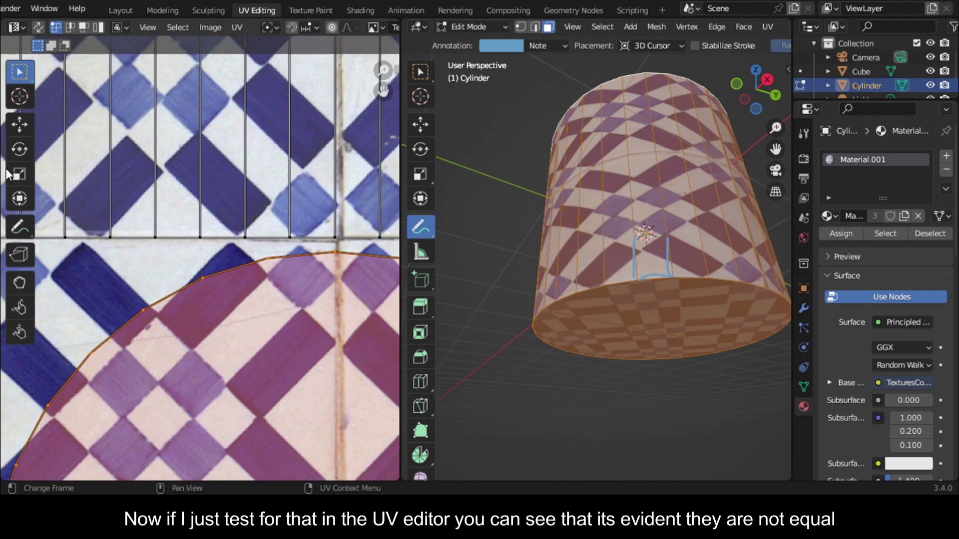
pyautogui.click(20, 228)
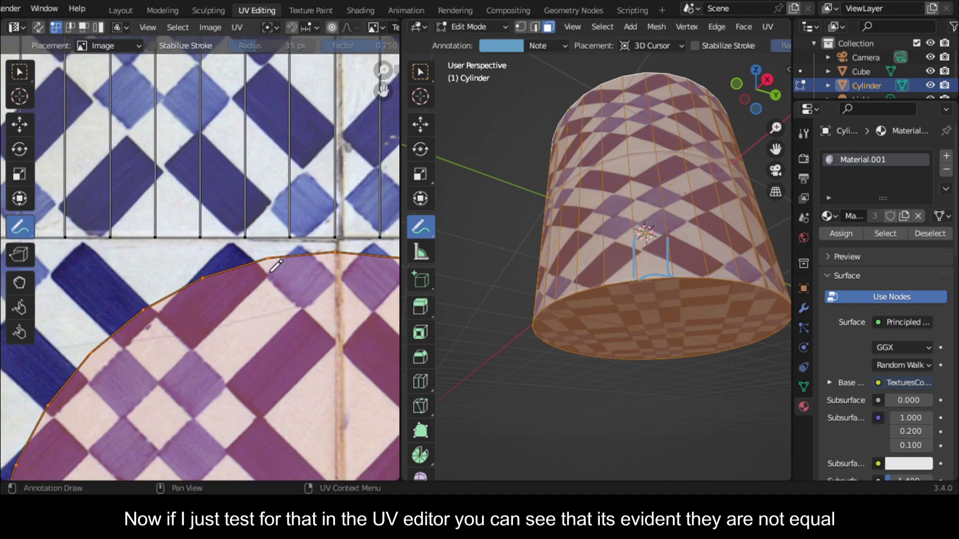
pyautogui.moveTo(269, 258)
pyautogui.mouseDown()
pyautogui.moveTo(334, 252)
pyautogui.moveTo(293, 236)
pyautogui.moveTo(338, 231)
pyautogui.moveTo(338, 243)
pyautogui.mouseUp()
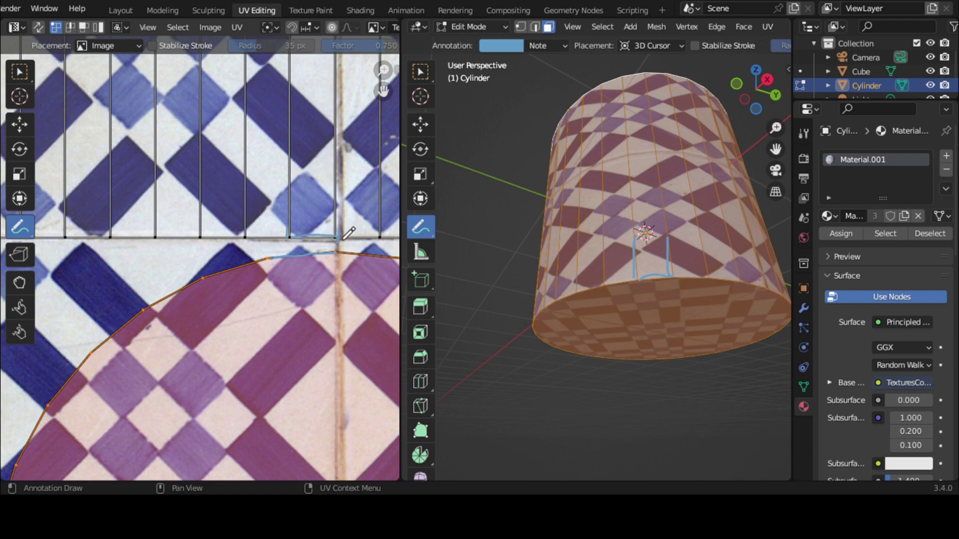
pyautogui.scroll(-2, 349, 232)
pyautogui.scroll(3, 340, 252)
pyautogui.scroll(-1, 340, 254)
# - Erase the annotation strokes in both the UV editor and the 3D viewport
pyautogui.click(15, 228)
pyautogui.click(65, 311)
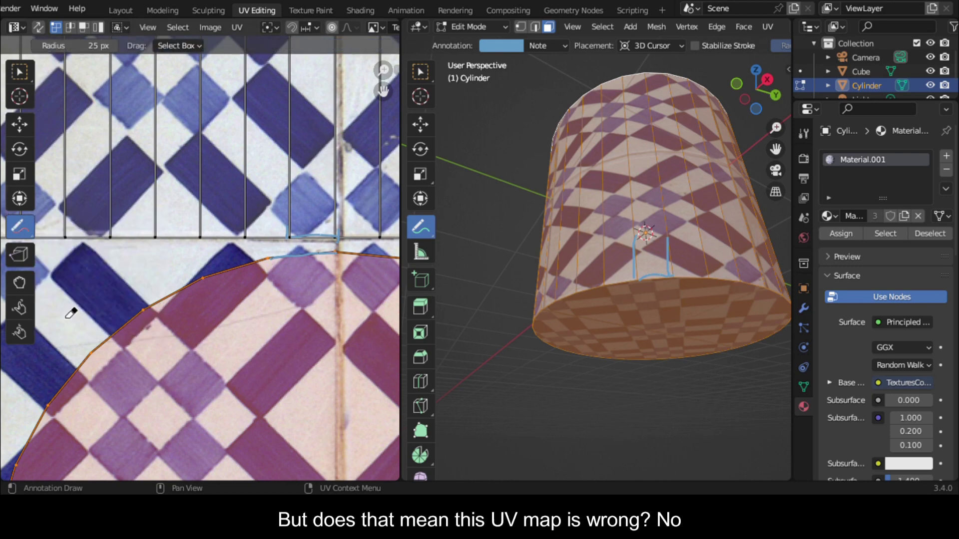
pyautogui.moveTo(336, 256); pyautogui.dragTo(299, 251)
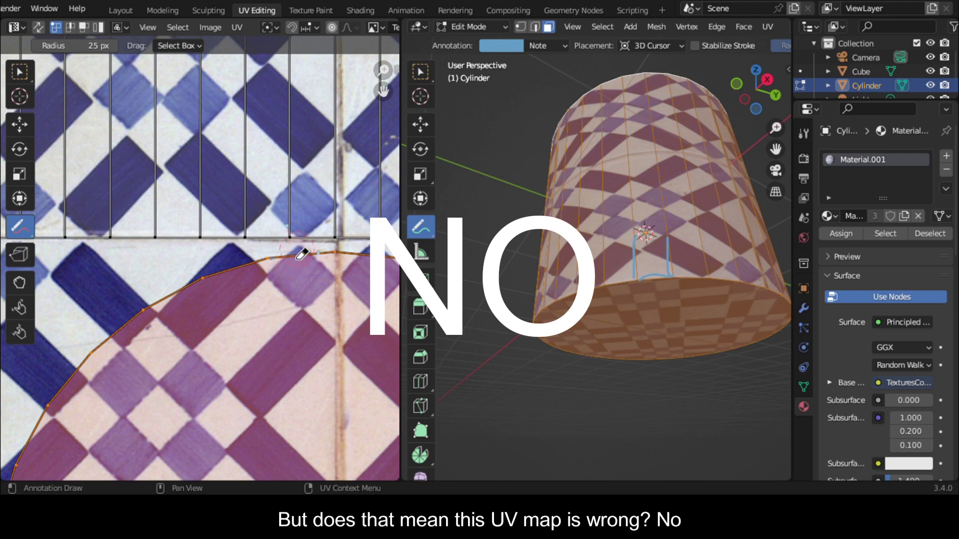
pyautogui.click(419, 228)
pyautogui.click(457, 305)
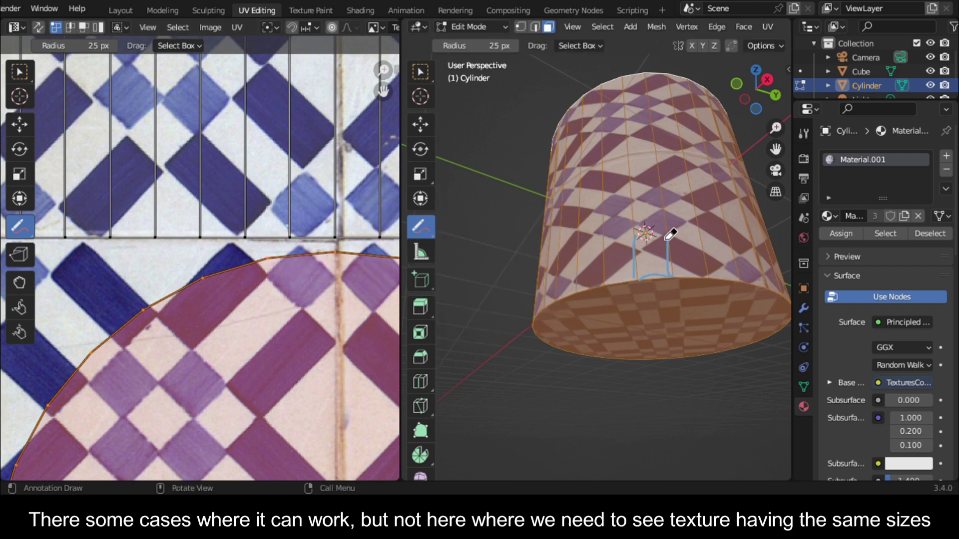
pyautogui.moveTo(669, 235)
pyautogui.mouseDown()
pyautogui.moveTo(642, 241)
pyautogui.moveTo(642, 261)
pyautogui.moveTo(669, 250)
pyautogui.mouseUp()
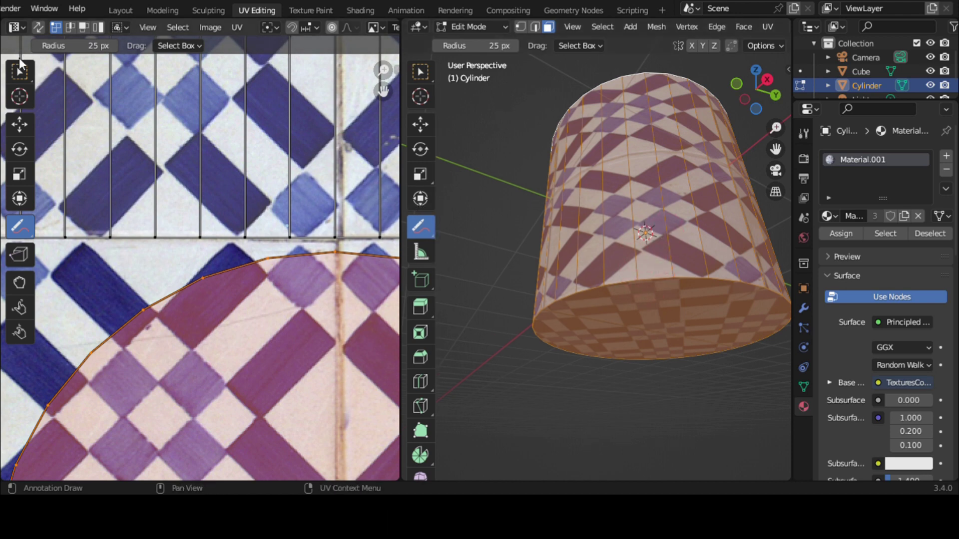
# - Switch both editors back to the Select Box tool and cancel the started rotation of the cap's UV island
pyautogui.click(19, 69)
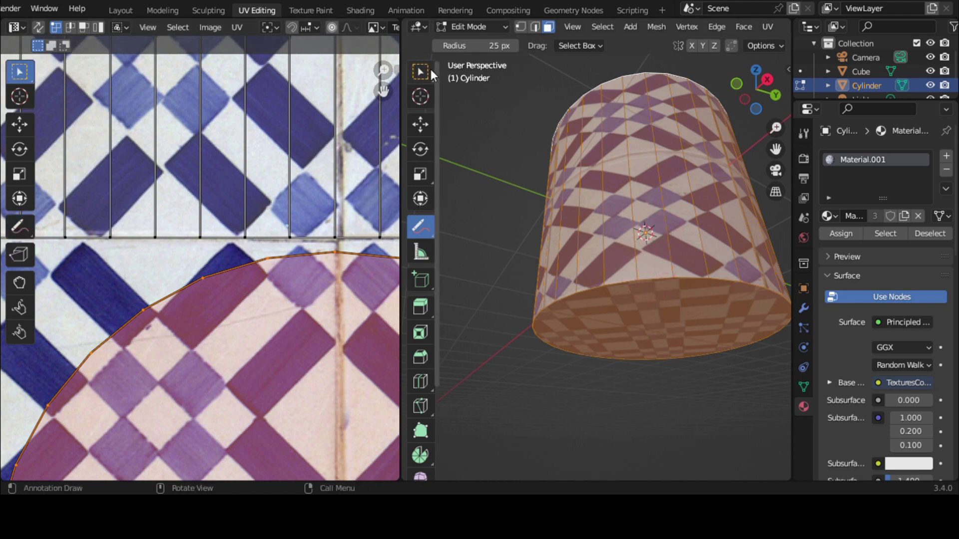
pyautogui.click(420, 71)
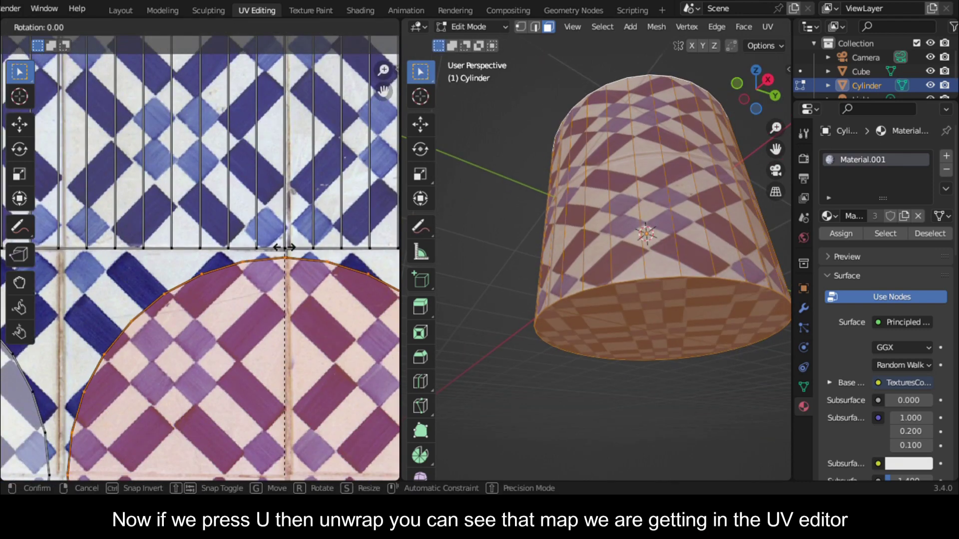
pyautogui.rightClick(300, 265)
pyautogui.scroll(-2, 718, 249)
pyautogui.moveTo(752, 91); pyautogui.dragTo(739, 249)
pyautogui.scroll(2, 712, 223)
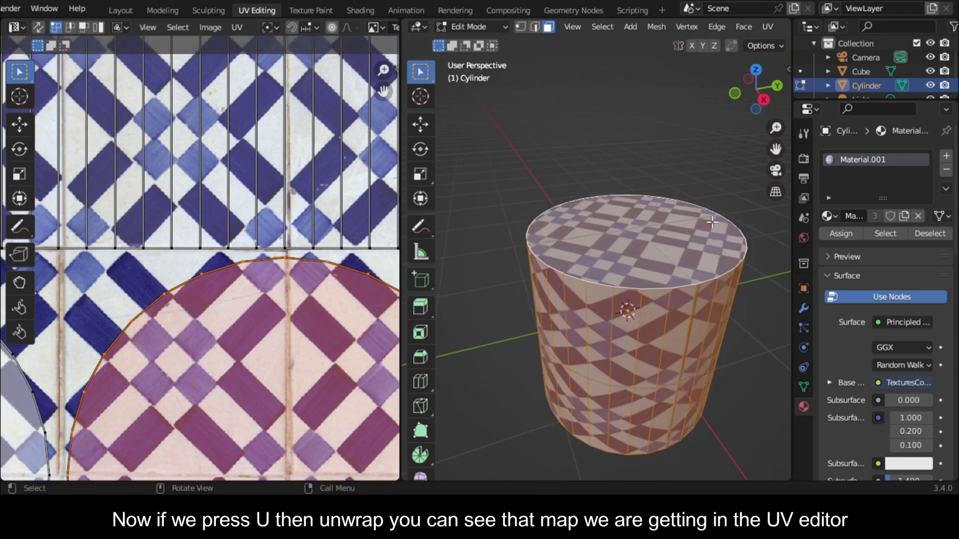
# - Unwrap the selected cylinder faces without seams and inspect the resulting islands in the UV editor
pyautogui.press('u')
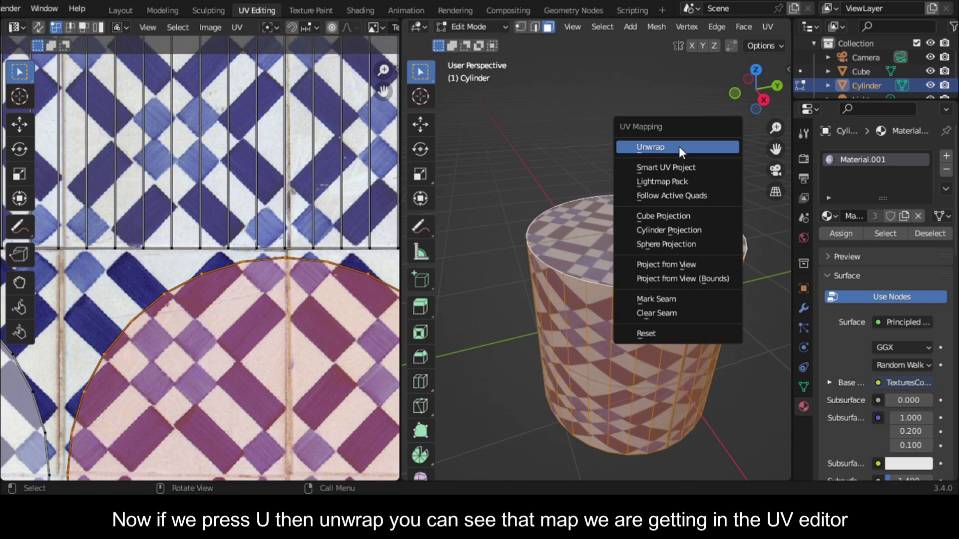
pyautogui.click(679, 146)
pyautogui.scroll(-1, 202, 227)
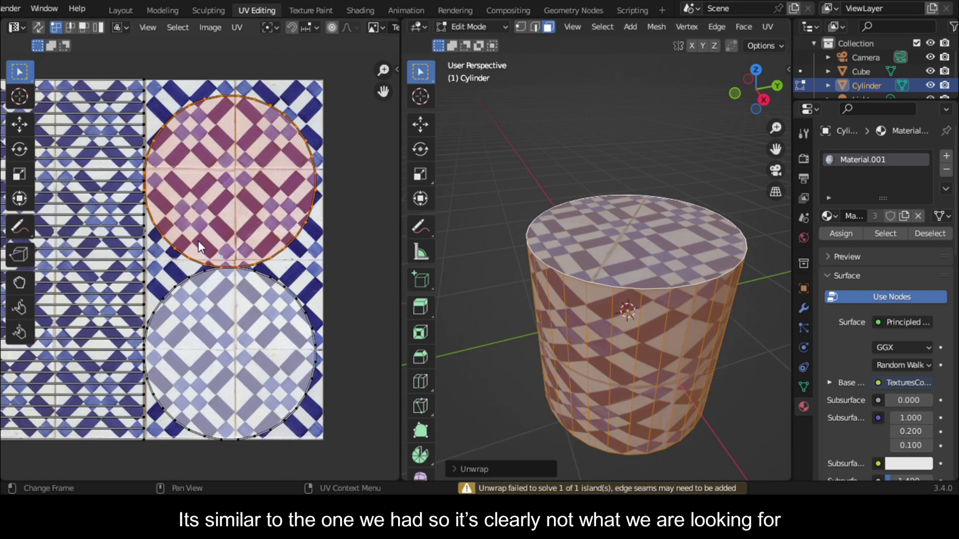
pyautogui.scroll(4, 119, 234)
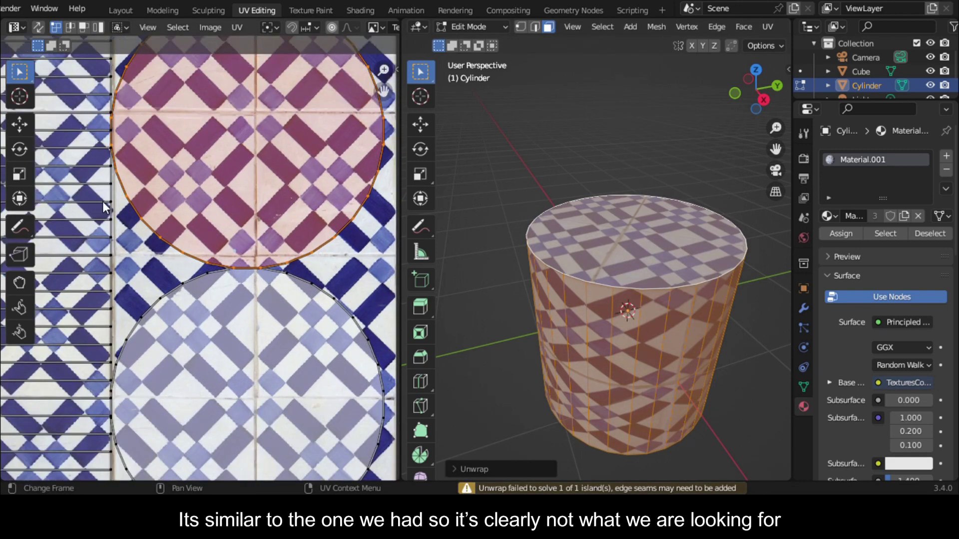
pyautogui.scroll(-1, 115, 202)
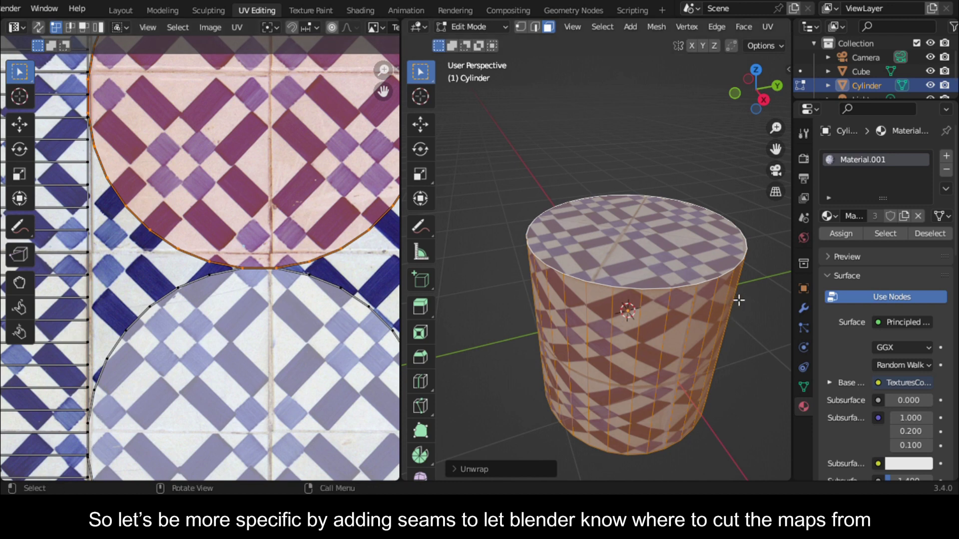
# - Select the cylinder's top and bottom cap faces and mark their outlines as seams
pyautogui.scroll(1, 709, 297)
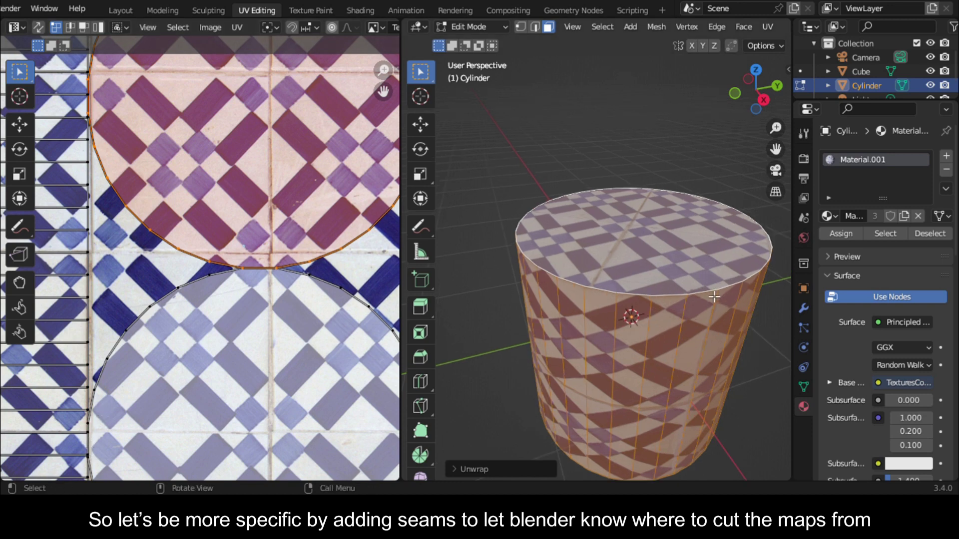
pyautogui.click(647, 299)
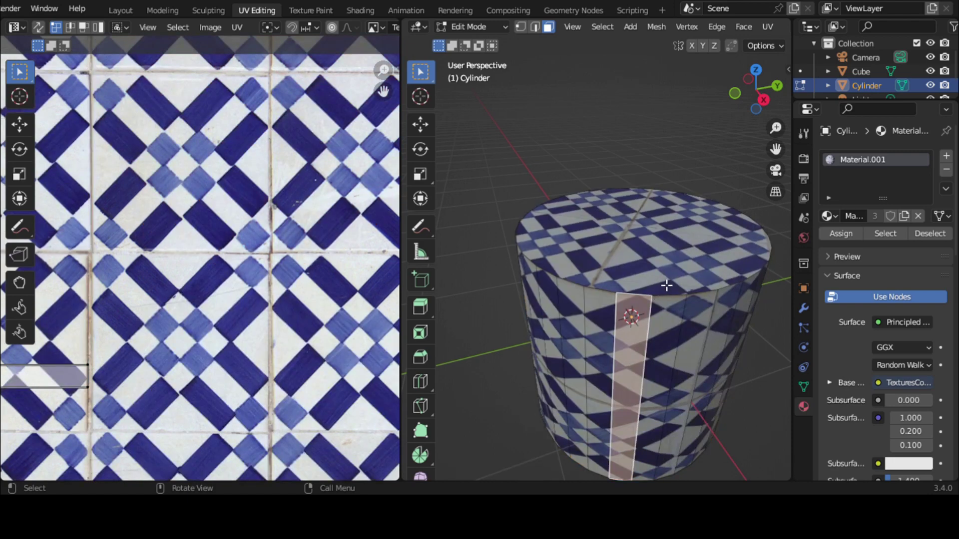
pyautogui.click(574, 274)
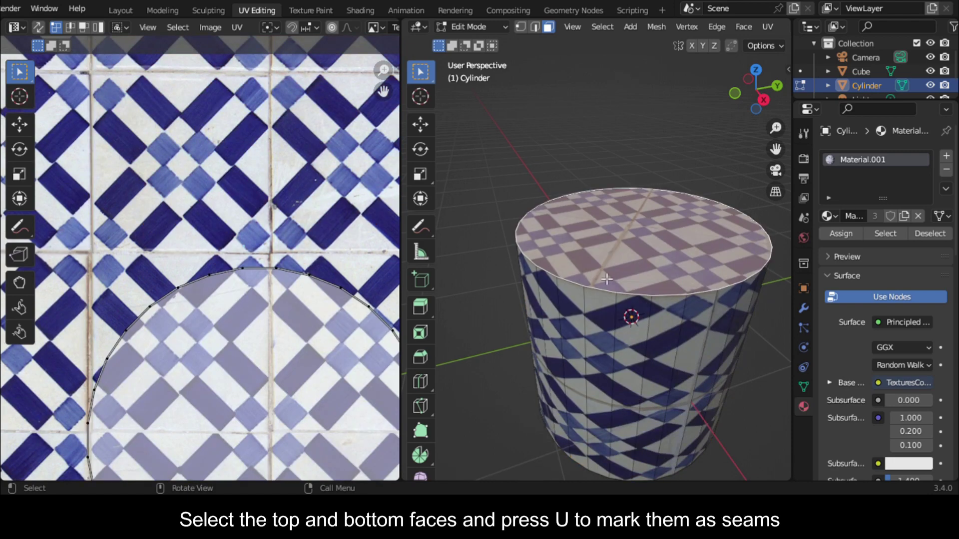
pyautogui.moveTo(737, 102); pyautogui.dragTo(737, 31)
pyautogui.scroll(-5, 728, 171)
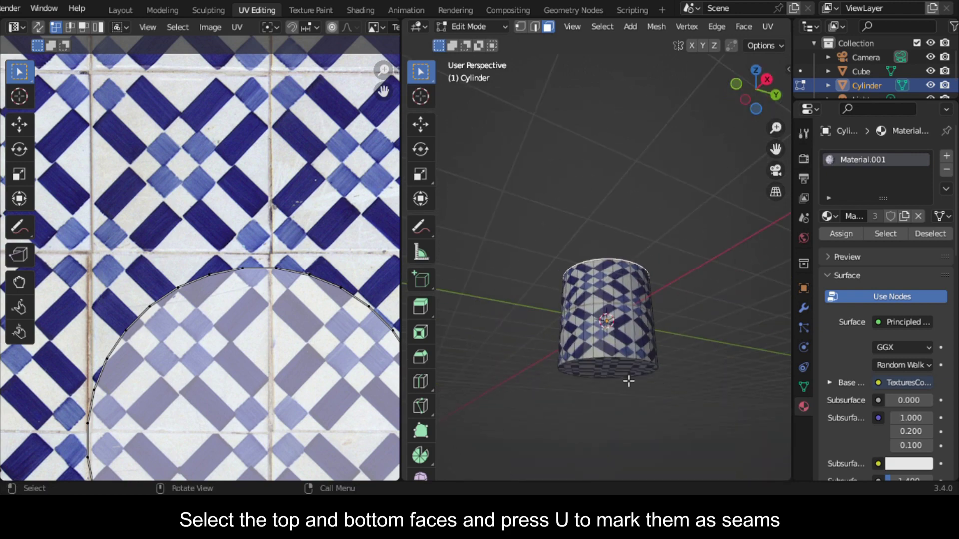
pyautogui.keyDown('shift'); pyautogui.click(627, 373); pyautogui.keyUp('shift')
pyautogui.press('u')
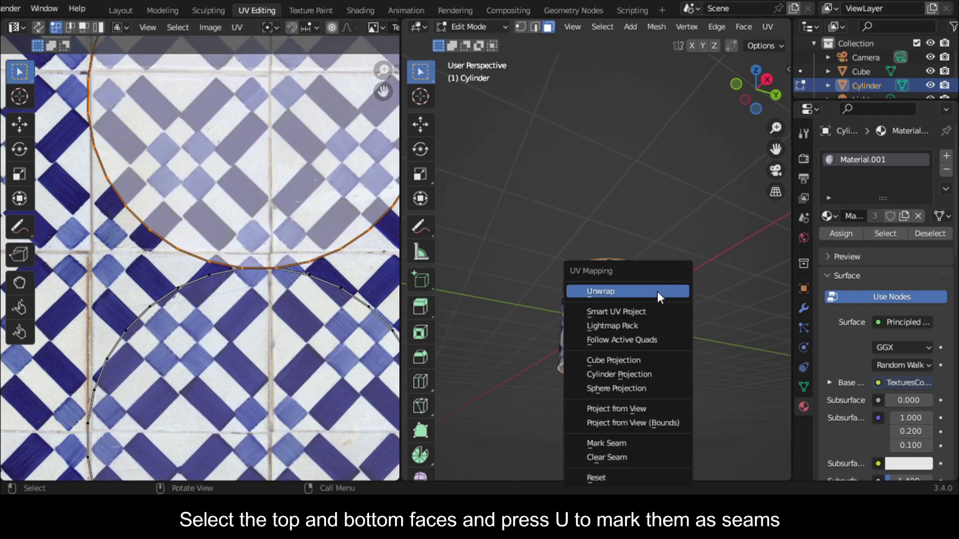
pyautogui.click(621, 442)
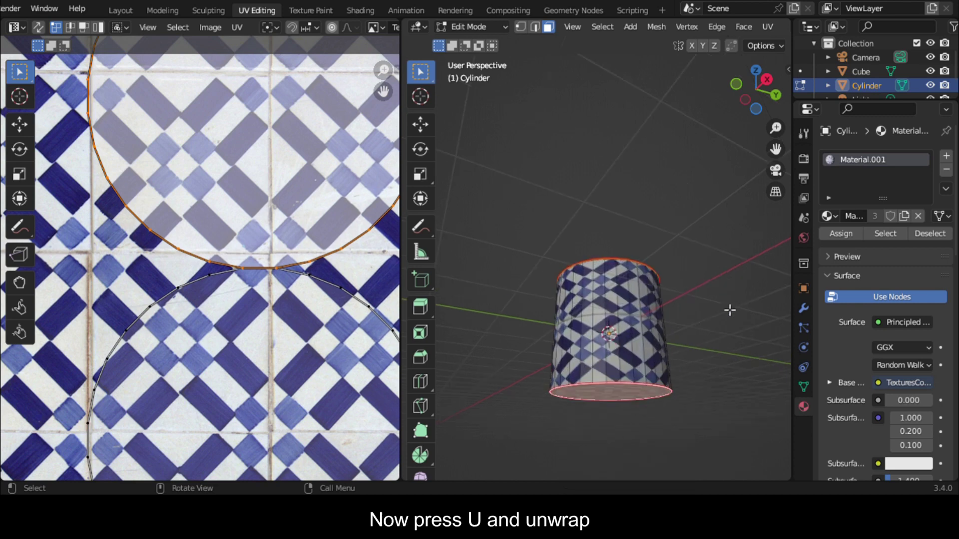
# - Select the whole cylinder and unwrap it using only the two cap seams
pyautogui.press('a')
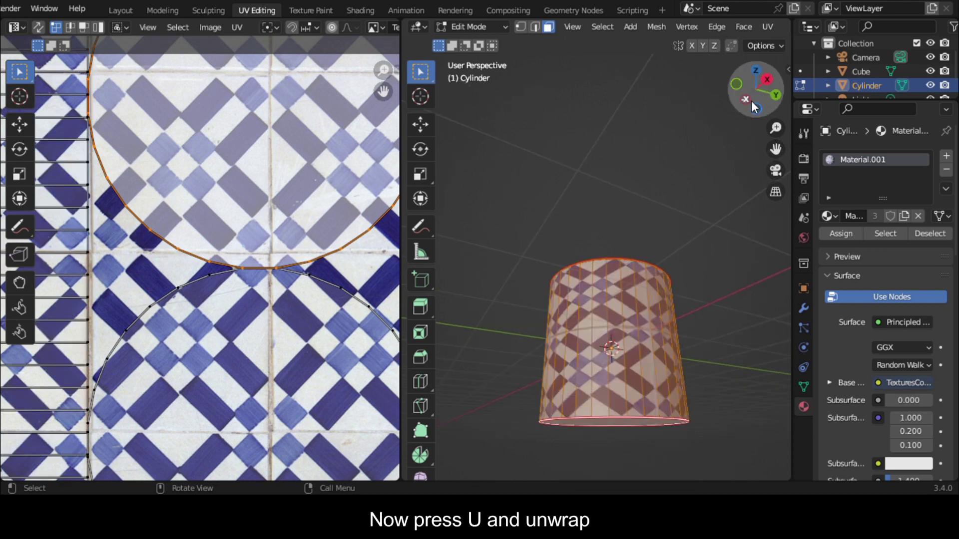
pyautogui.moveTo(751, 97); pyautogui.dragTo(766, 94)
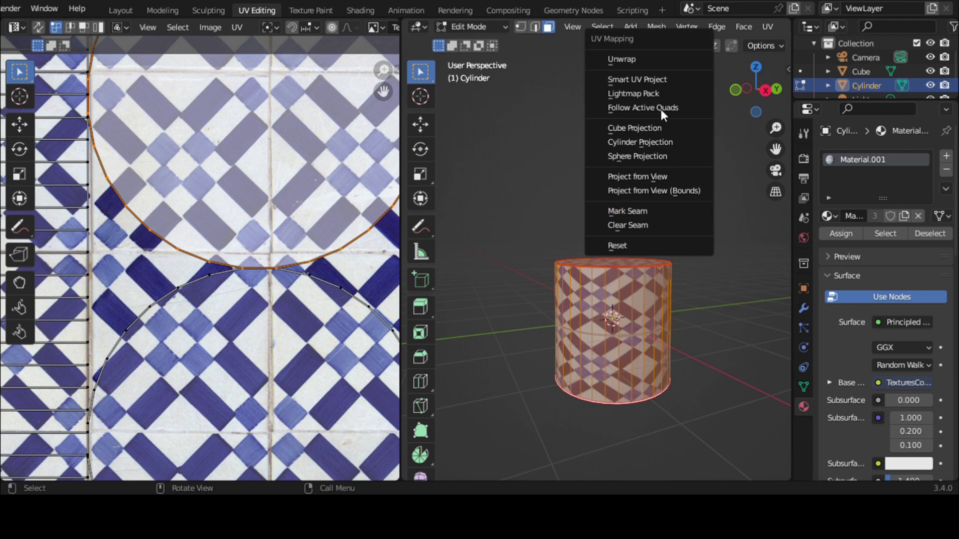
pyautogui.press('u')
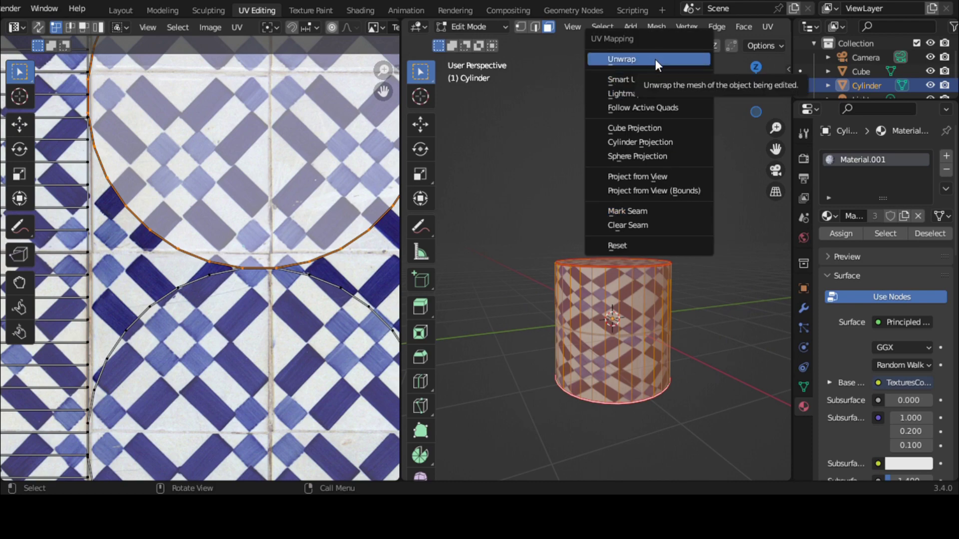
pyautogui.click(655, 59)
pyautogui.scroll(-2, 313, 195)
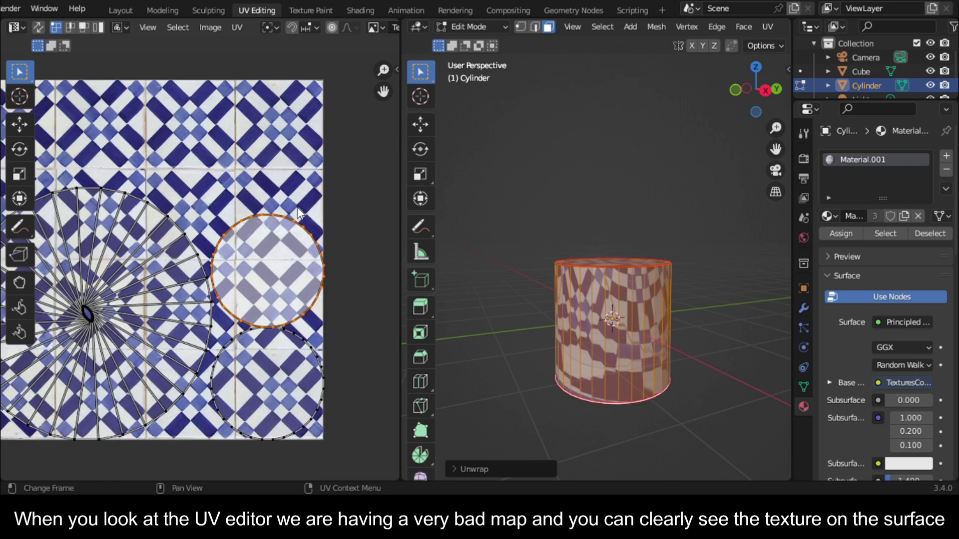
# - Examine the tile texture on the cylinder's side and bottom with the viewport overlays hidden, and restore the overlays
pyautogui.scroll(3, 289, 224)
pyautogui.scroll(2, 599, 160)
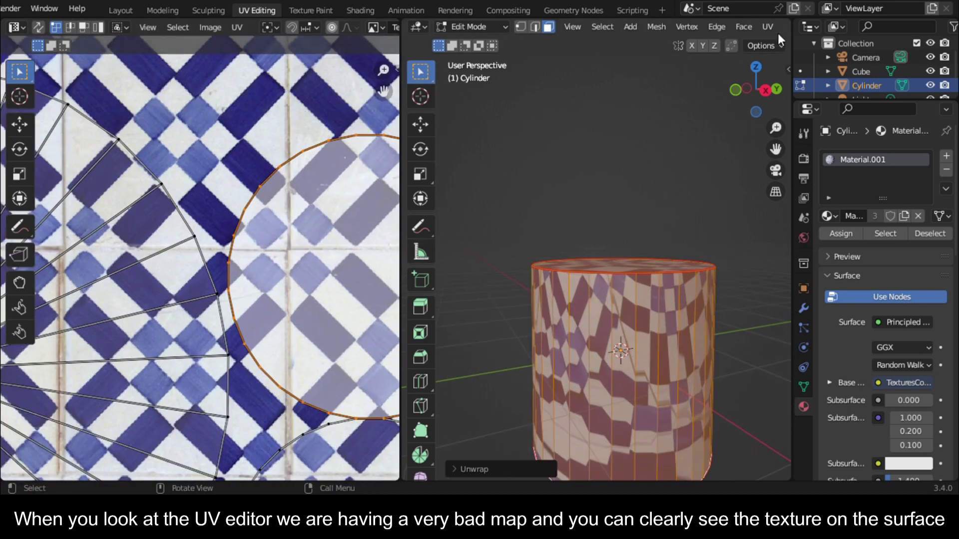
pyautogui.scroll(-4, 661, 203)
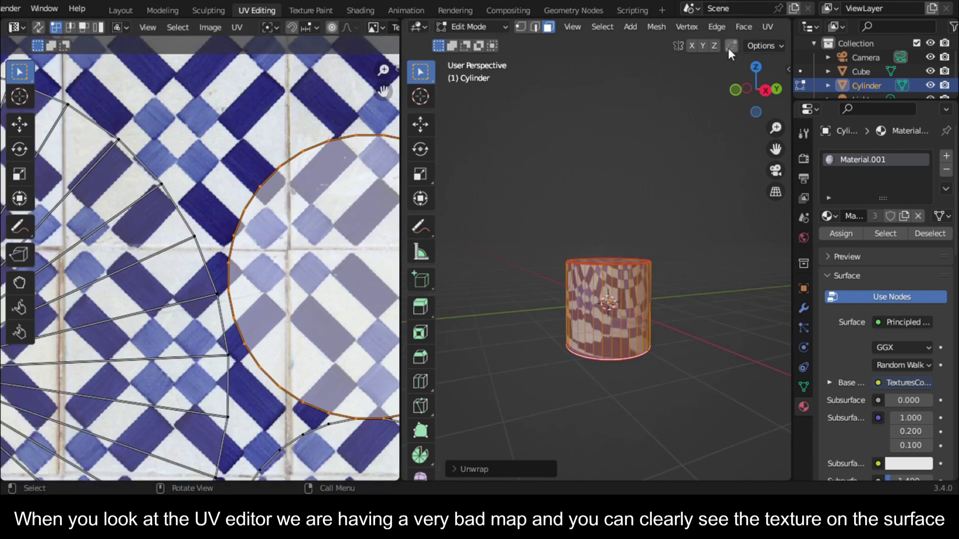
pyautogui.scroll(-8, 744, 26)
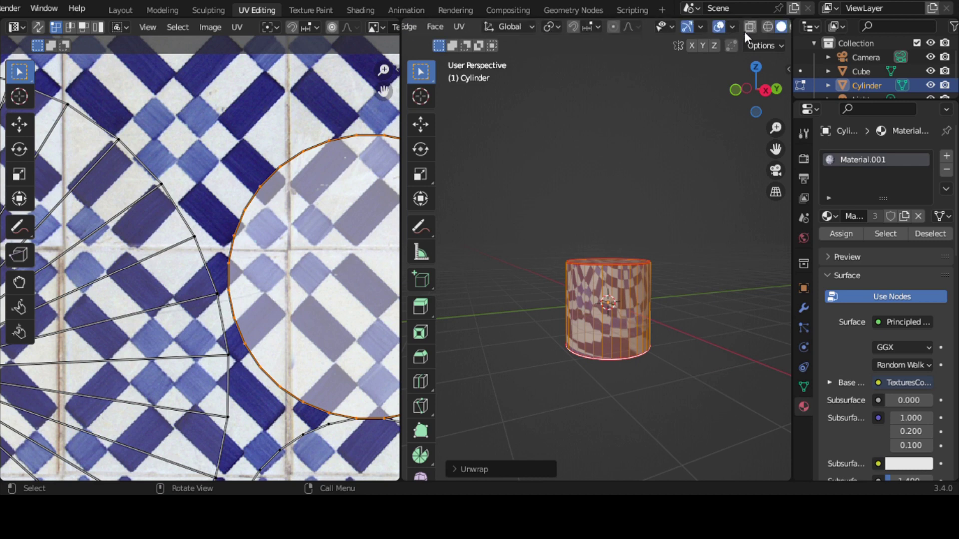
pyautogui.click(718, 28)
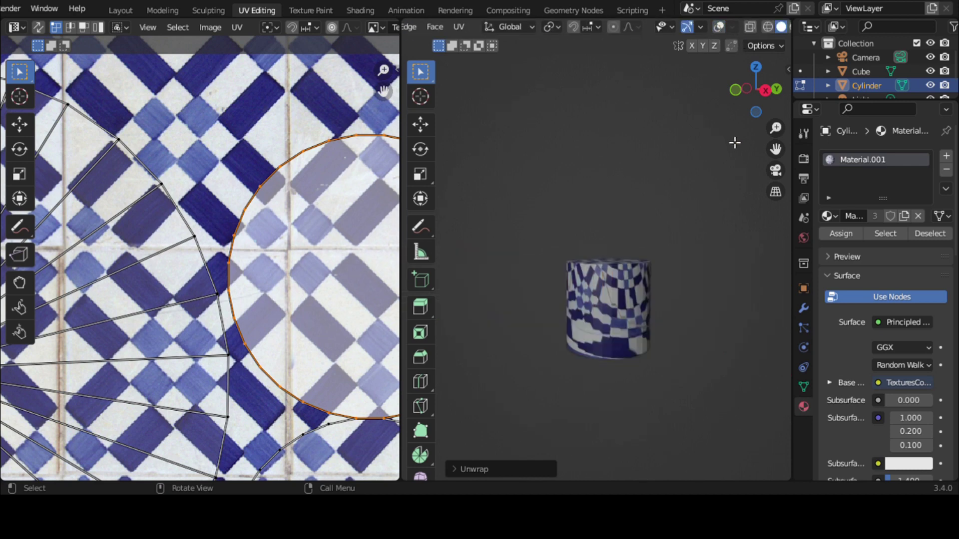
pyautogui.moveTo(743, 96)
pyautogui.mouseDown()
pyautogui.moveTo(755, 99)
pyautogui.moveTo(742, 93)
pyautogui.moveTo(761, 70)
pyautogui.moveTo(778, 95)
pyautogui.moveTo(735, 90)
pyautogui.moveTo(760, 88)
pyautogui.moveTo(752, 150)
pyautogui.mouseUp()
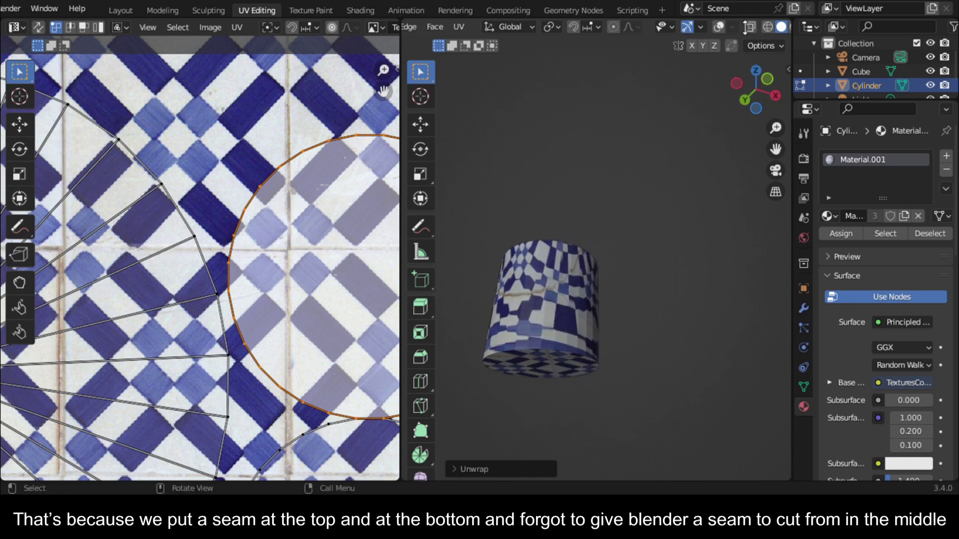
pyautogui.scroll(-2, 737, 27)
pyautogui.click(677, 27)
pyautogui.scroll(3, 582, 332)
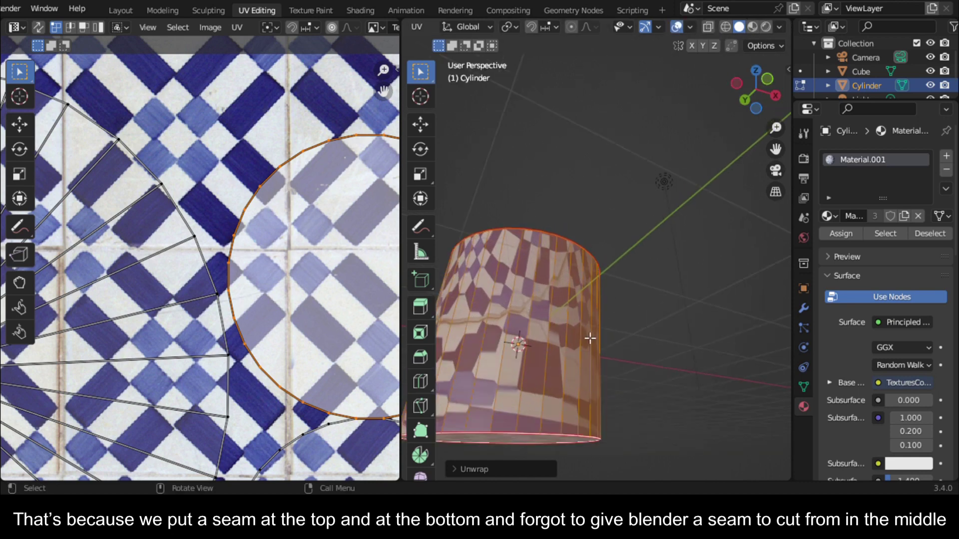
# - Switch to edge selection and mark one vertical edge on the cylinder's side as a seam
pyautogui.keyDown('alt'); pyautogui.click(551, 324); pyautogui.keyUp('alt')
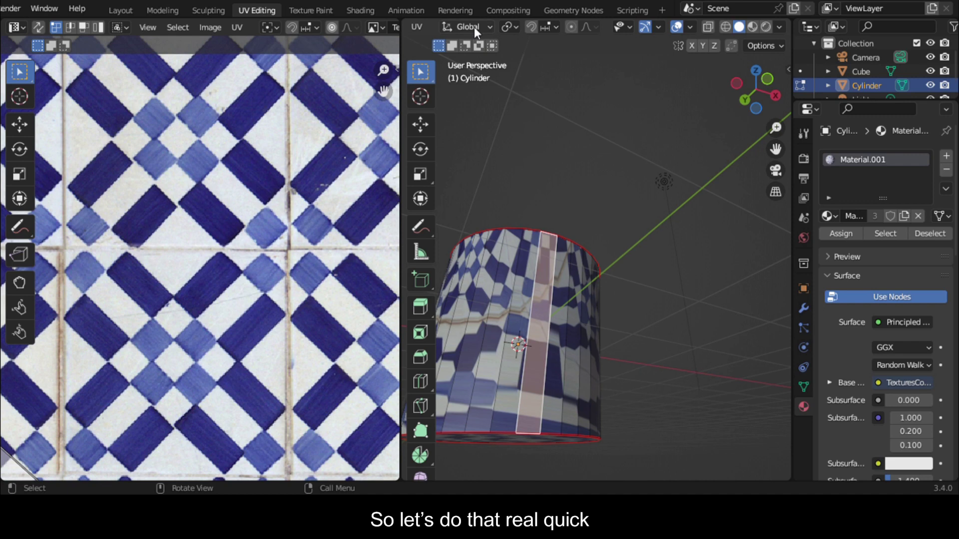
pyautogui.scroll(5, 477, 27)
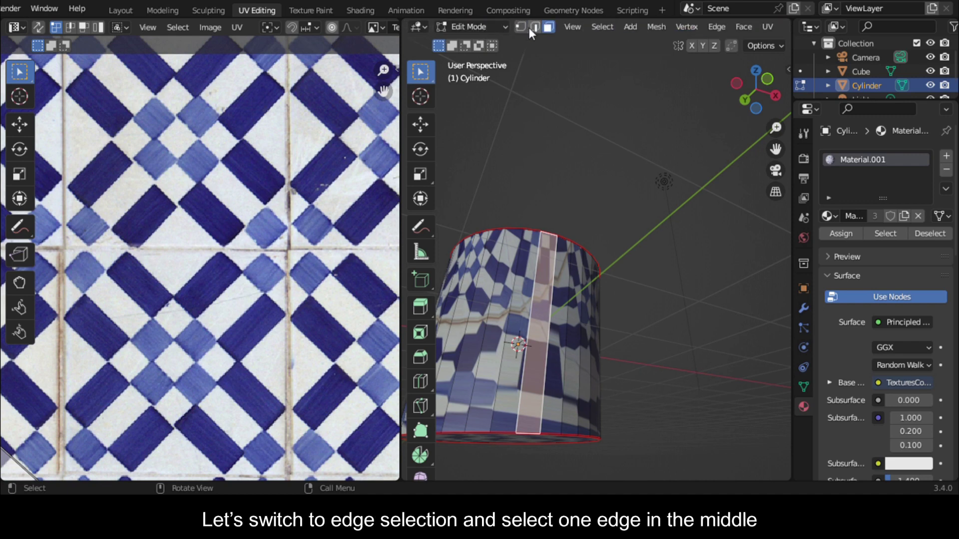
pyautogui.click(533, 28)
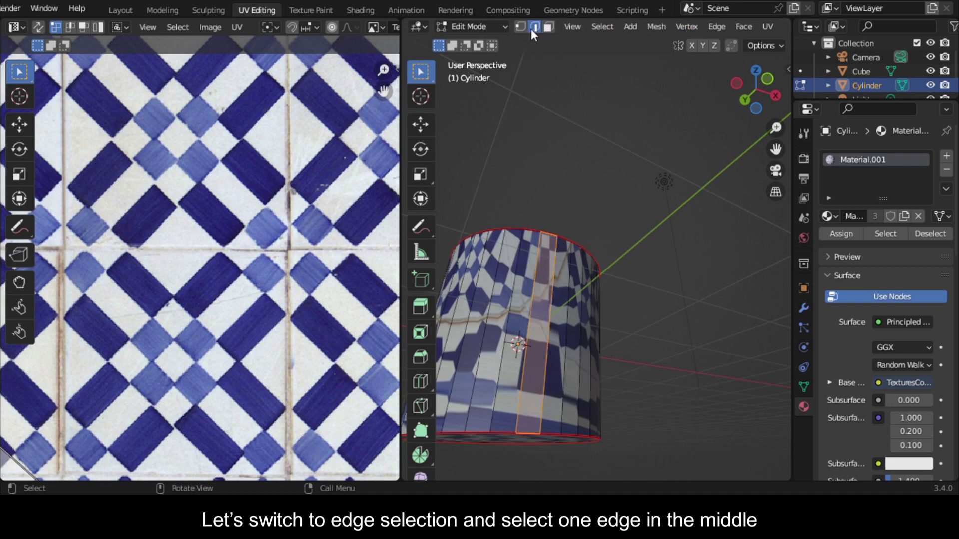
pyautogui.click(546, 339)
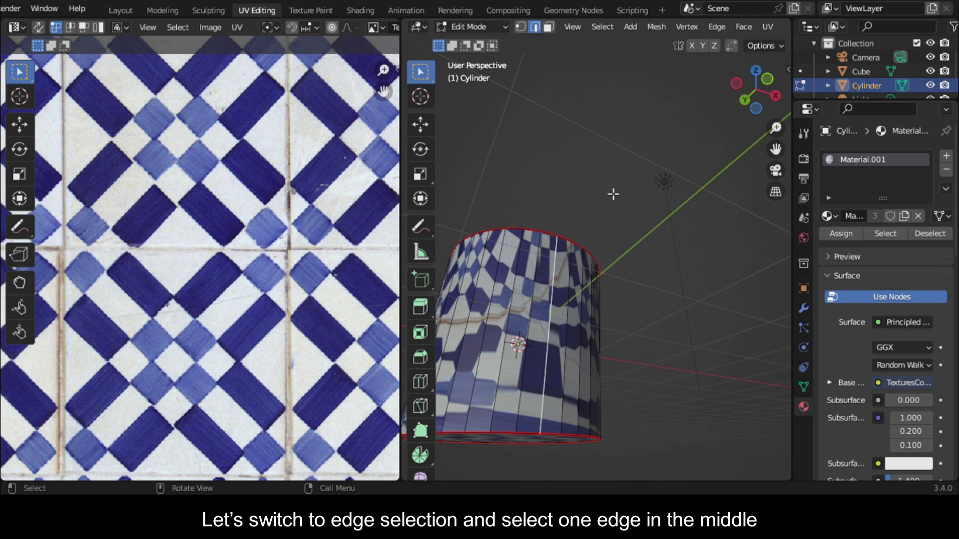
pyautogui.press('u')
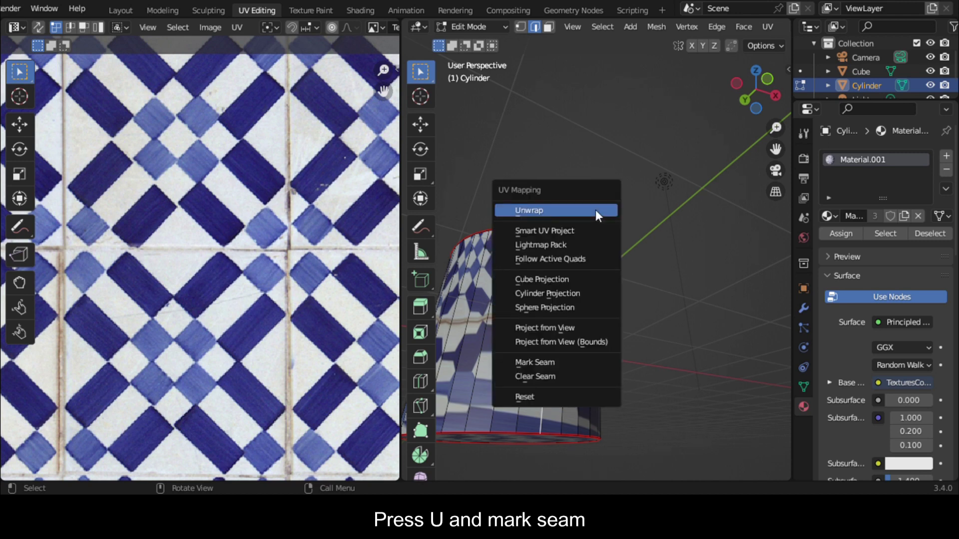
pyautogui.click(574, 363)
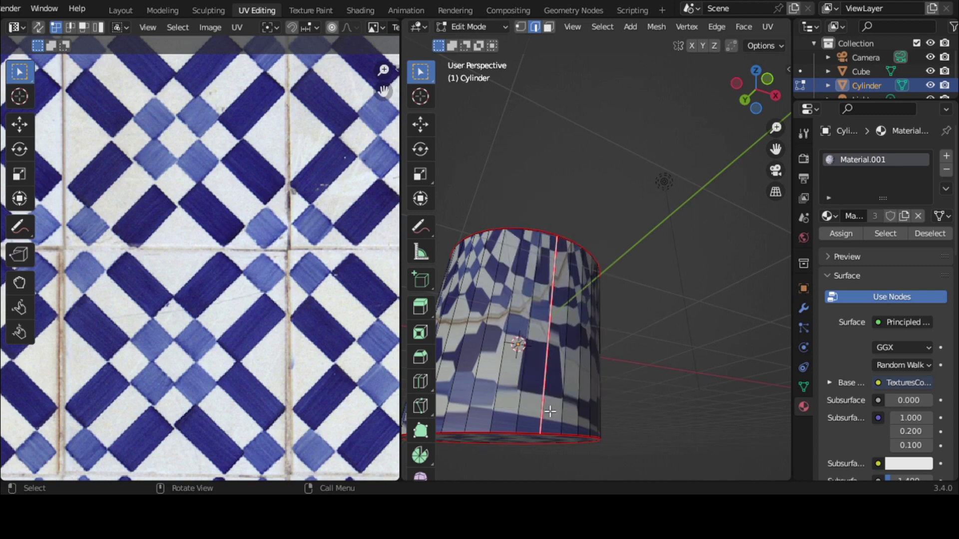
# - Select the whole cylinder and unwrap it again using the cap seams and the vertical side seam
pyautogui.scroll(-3, 363, 315)
pyautogui.press('a')
pyautogui.press('u')
pyautogui.click(570, 342)
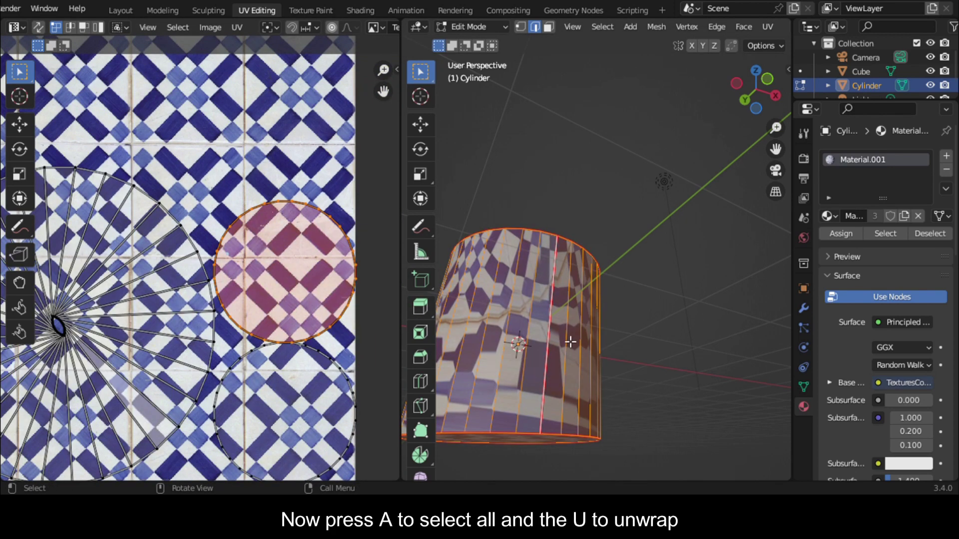
pyautogui.press('u')
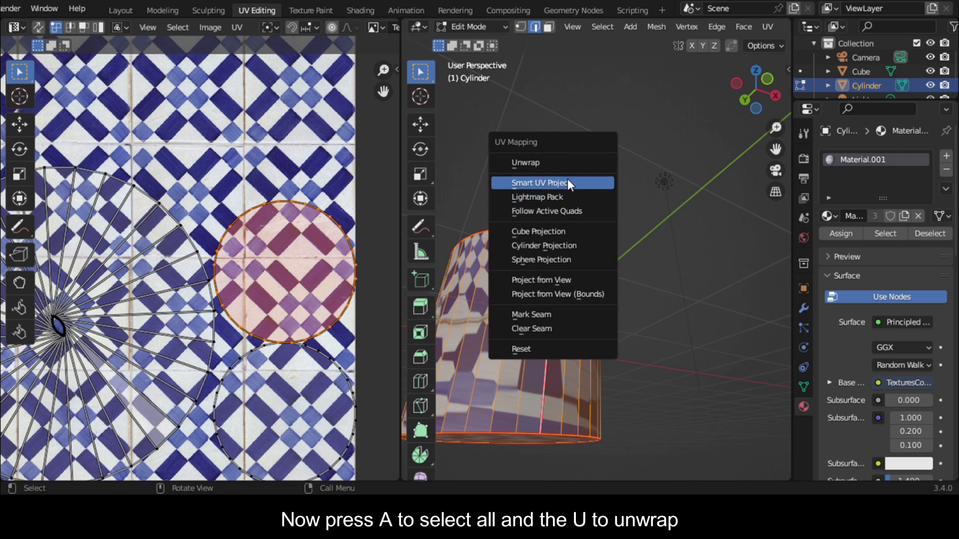
pyautogui.click(569, 161)
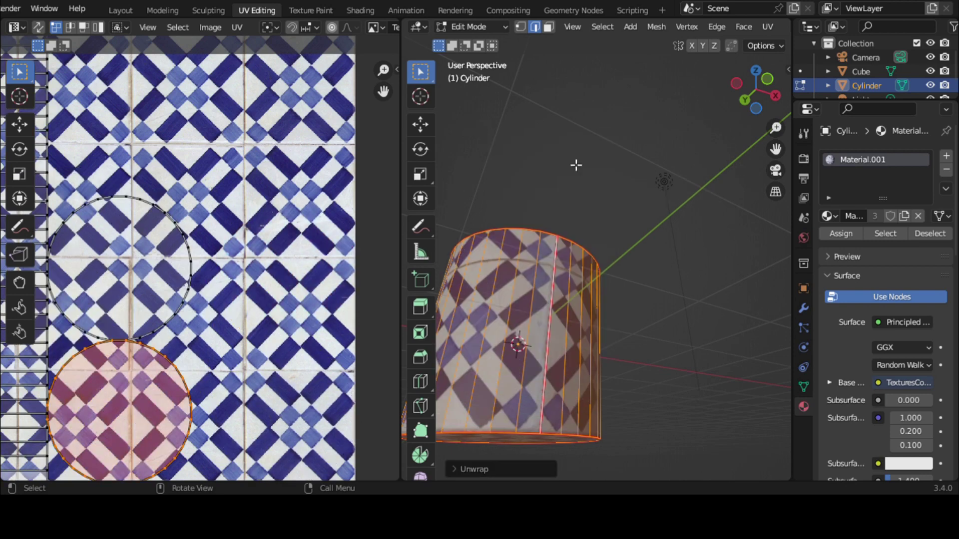
pyautogui.scroll(2, 555, 295)
pyautogui.scroll(-2, 154, 320)
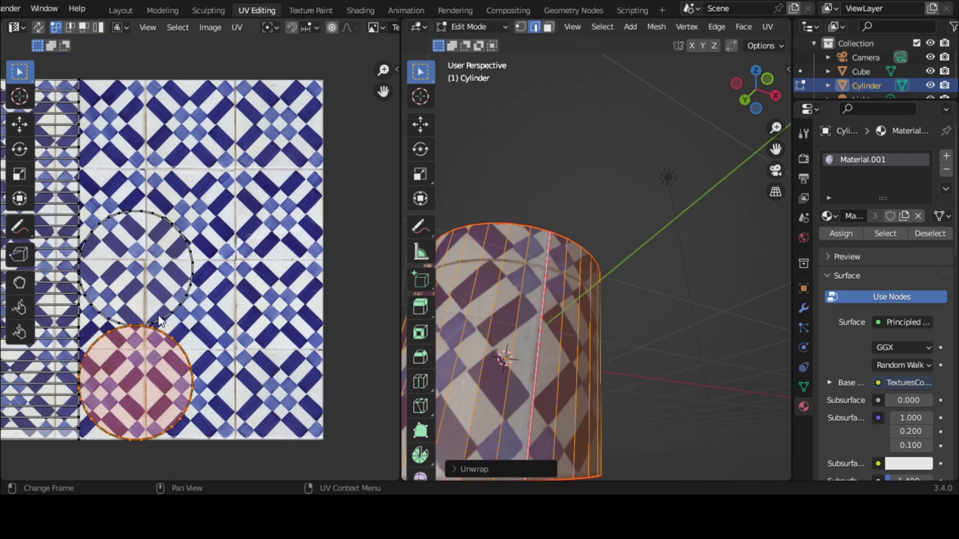
# - Select the whole upper circular cap island in the UV editor and try moving it against the side strip's edge
pyautogui.scroll(5, 132, 314)
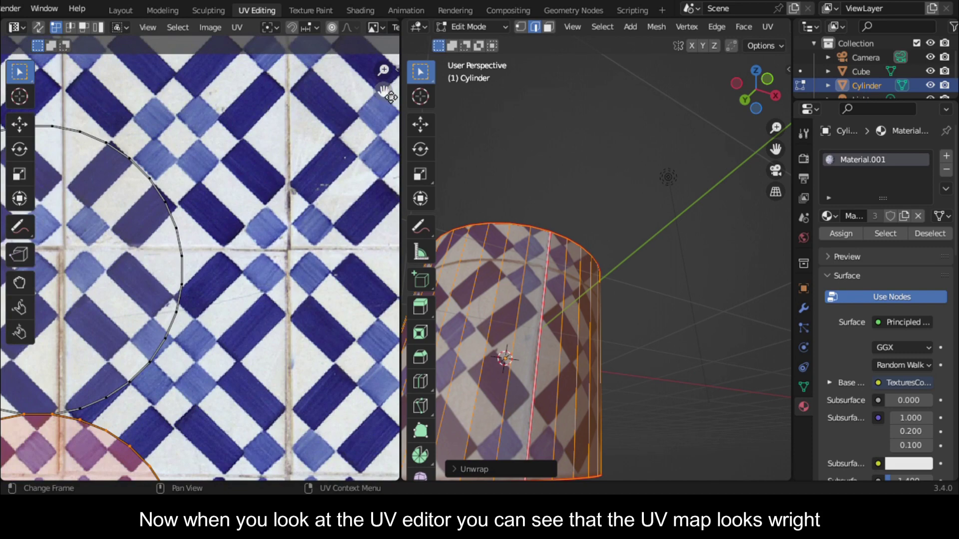
pyautogui.moveTo(383, 91); pyautogui.dragTo(653, 100)
pyautogui.scroll(3, 281, 210)
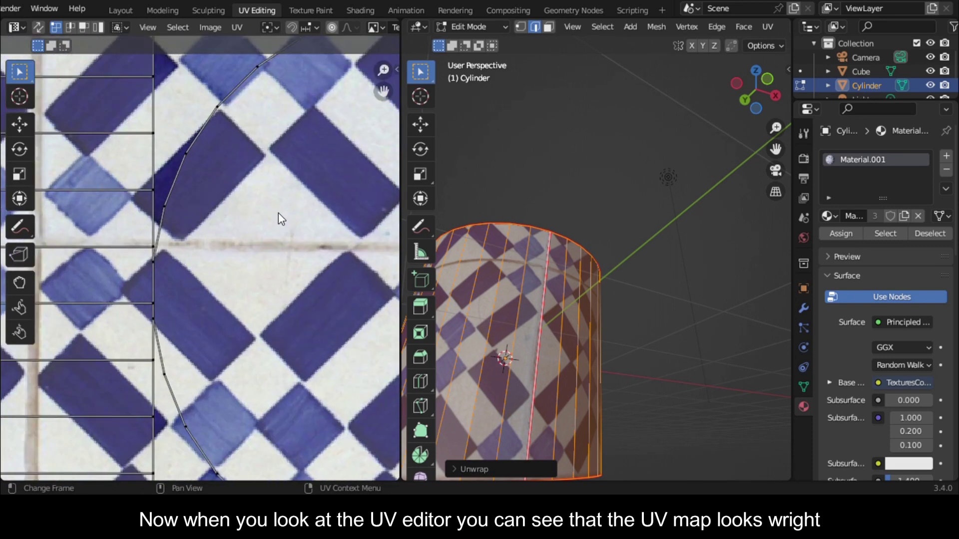
pyautogui.scroll(-2, 234, 256)
pyautogui.click(191, 208)
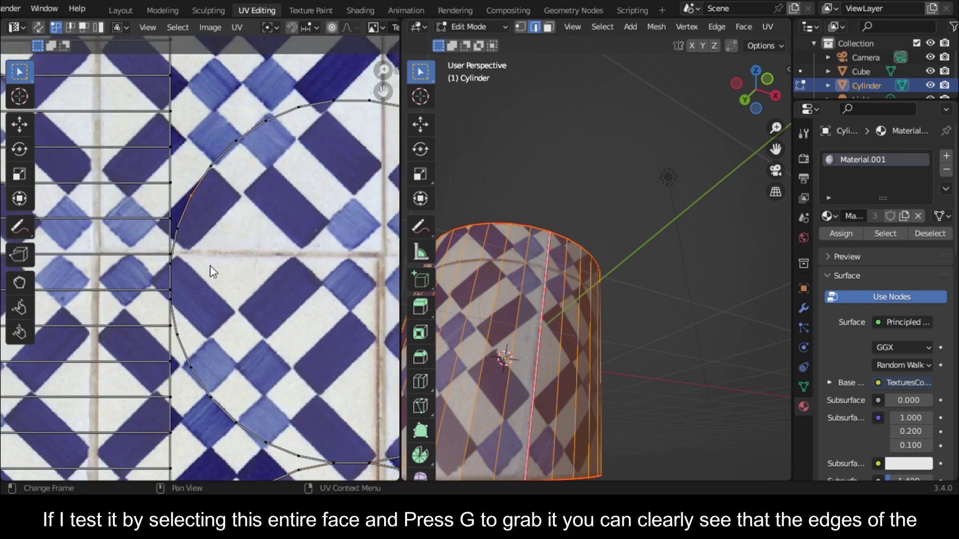
pyautogui.scroll(-3, 210, 249)
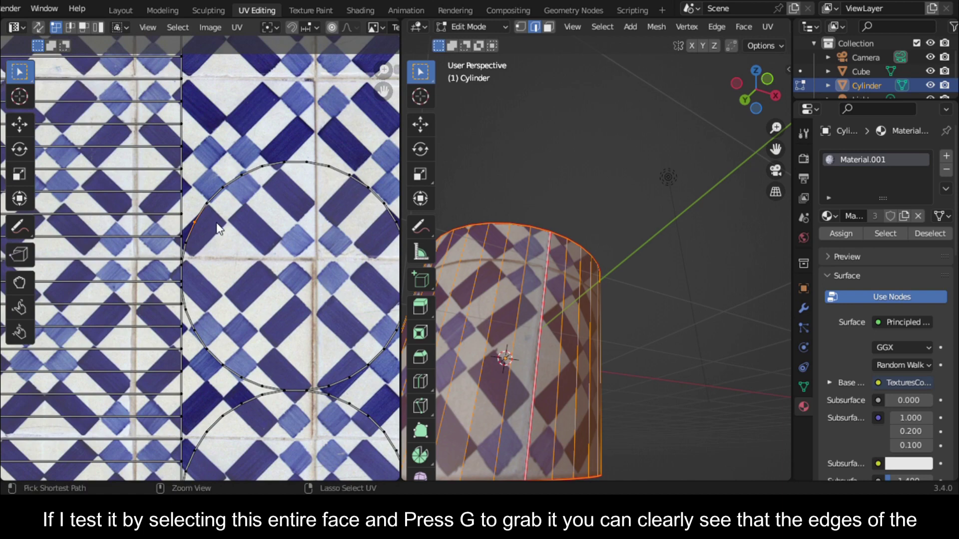
pyautogui.hotkey('ctrl', 'l')
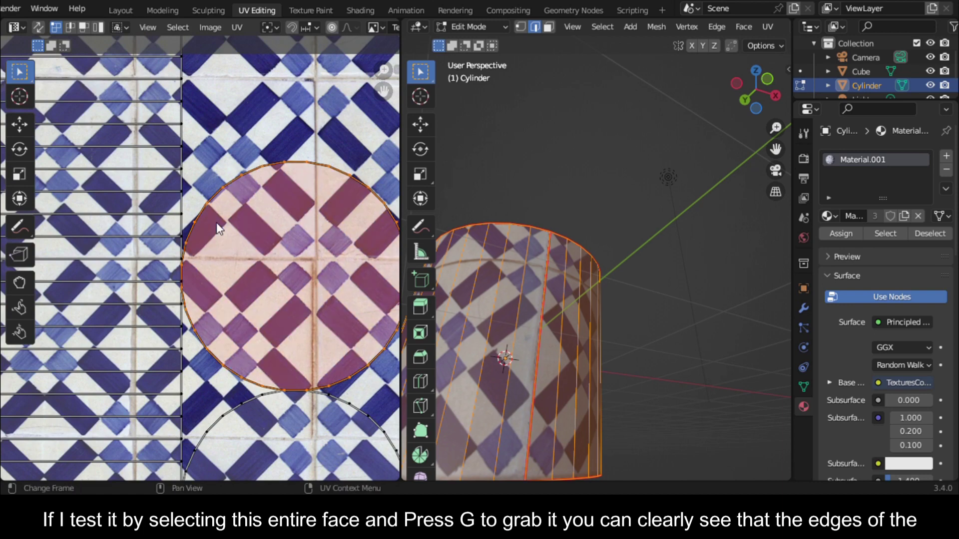
pyautogui.scroll(3, 212, 211)
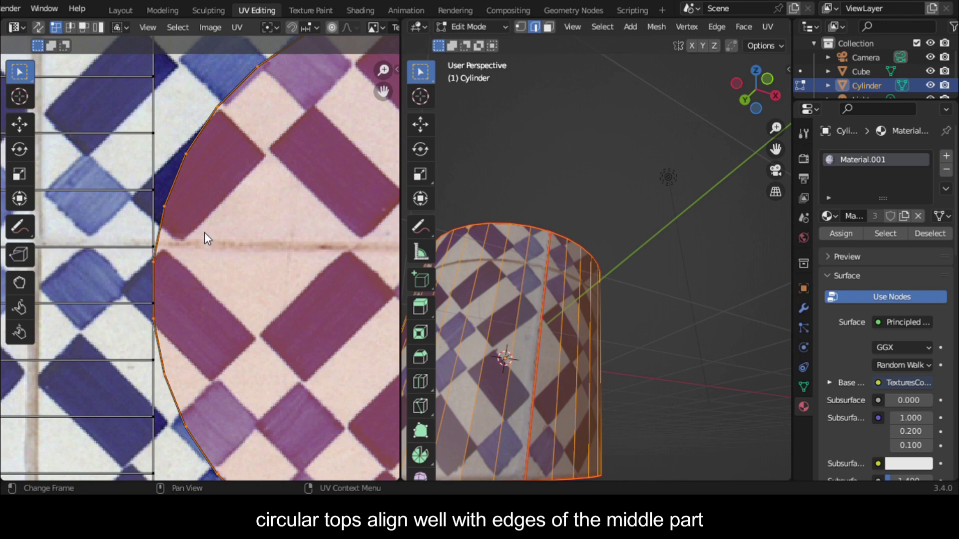
pyautogui.press('g')
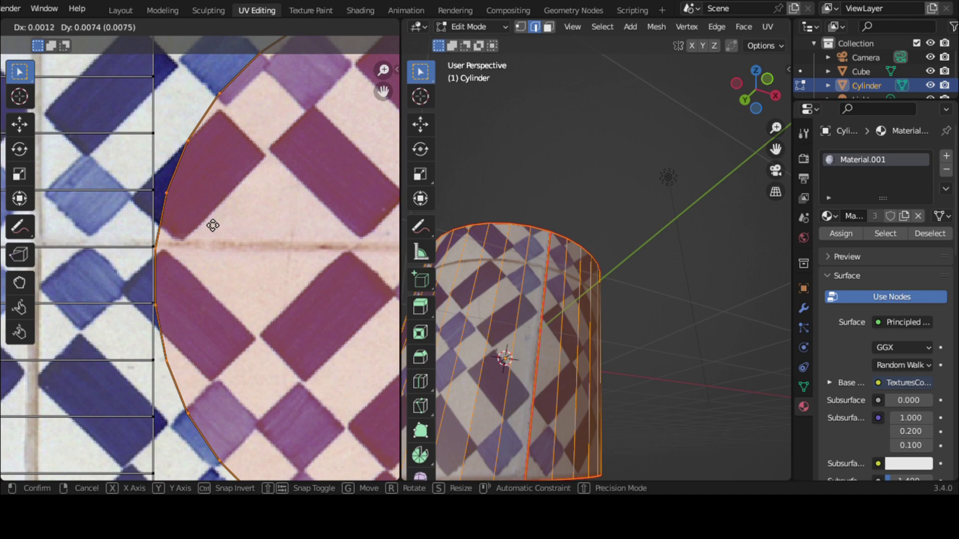
pyautogui.click(213, 223)
pyautogui.scroll(-3, 469, 321)
# - Hide the viewport overlays so the cylinder shows only its tile texture
pyautogui.scroll(-4, 239, 314)
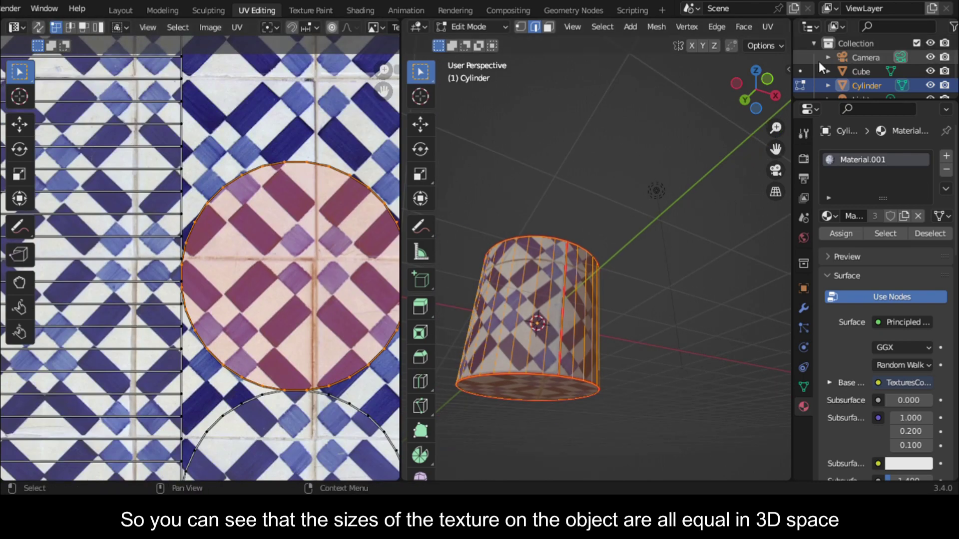
pyautogui.moveTo(755, 86); pyautogui.dragTo(733, 50)
pyautogui.scroll(-11, 749, 23)
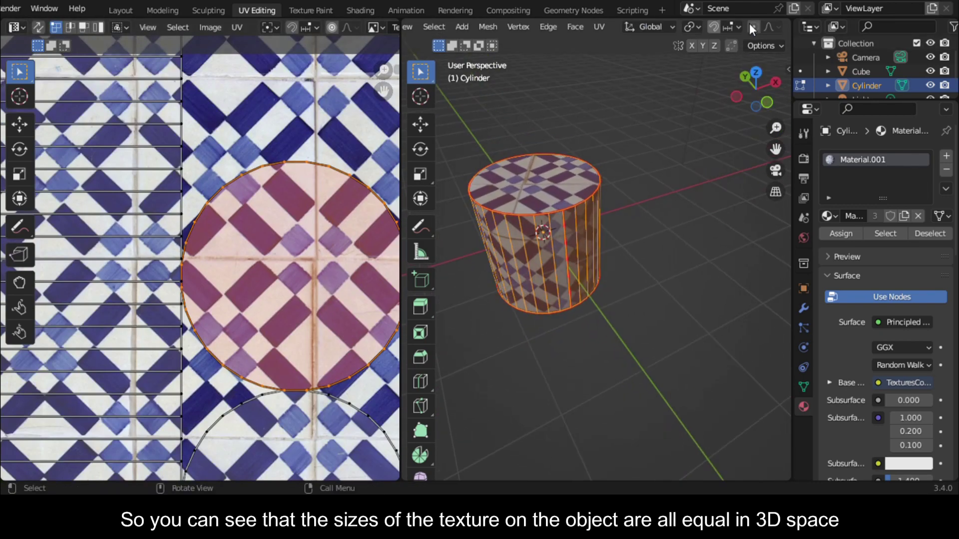
pyautogui.click(719, 27)
pyautogui.scroll(2, 584, 193)
pyautogui.scroll(1, 584, 194)
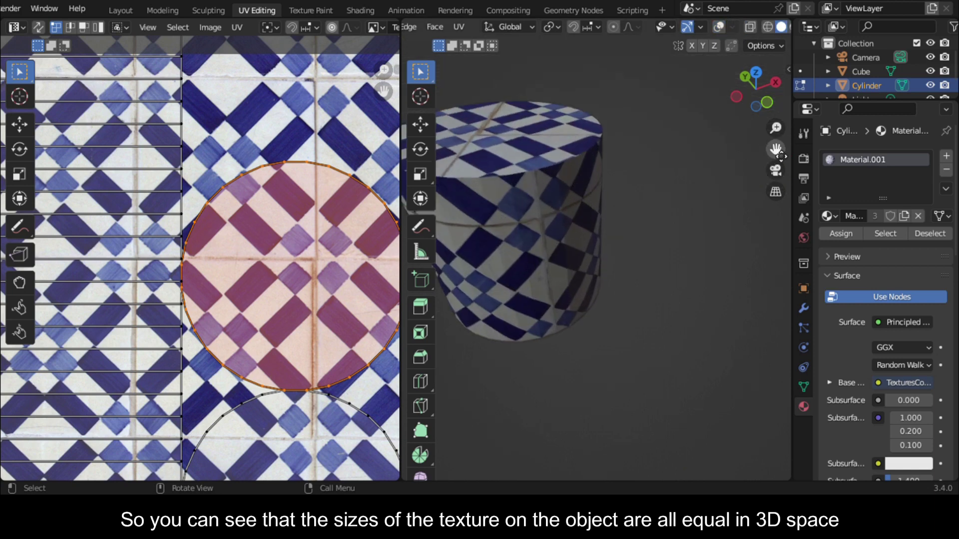
# - Examine the tile texture on the cylinder's top and around its side from several angles
pyautogui.moveTo(773, 149); pyautogui.dragTo(847, 255)
pyautogui.moveTo(740, 102); pyautogui.dragTo(751, 139)
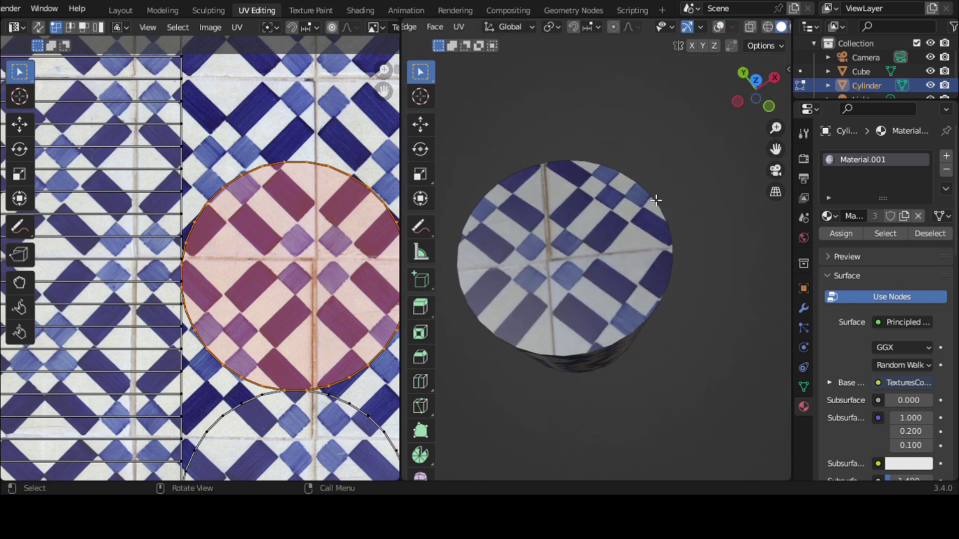
pyautogui.moveTo(763, 86); pyautogui.dragTo(760, 11)
pyautogui.scroll(-4, 643, 317)
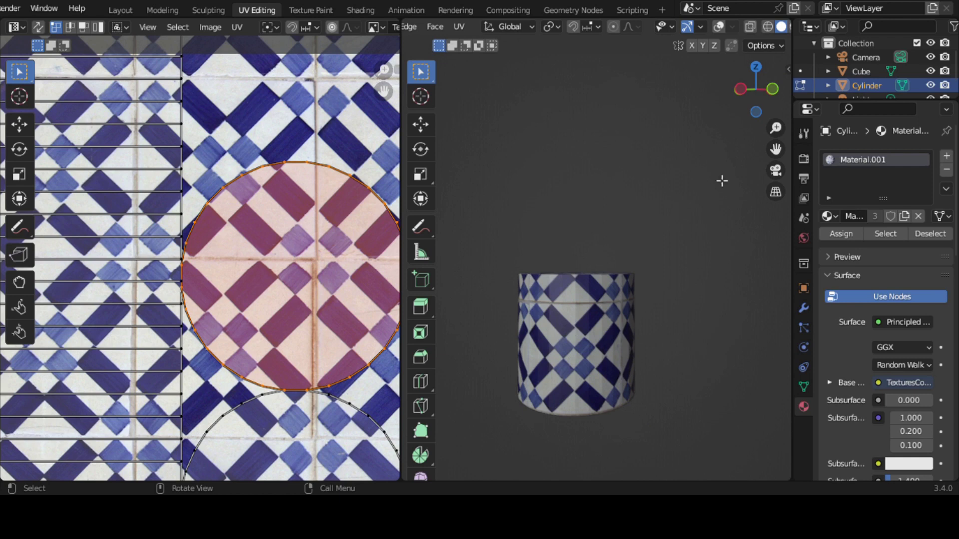
pyautogui.click(760, 122)
pyautogui.moveTo(761, 111); pyautogui.dragTo(650, 53)
pyautogui.moveTo(746, 78)
pyautogui.mouseDown()
pyautogui.moveTo(747, 107)
pyautogui.moveTo(746, 89)
pyautogui.mouseUp()
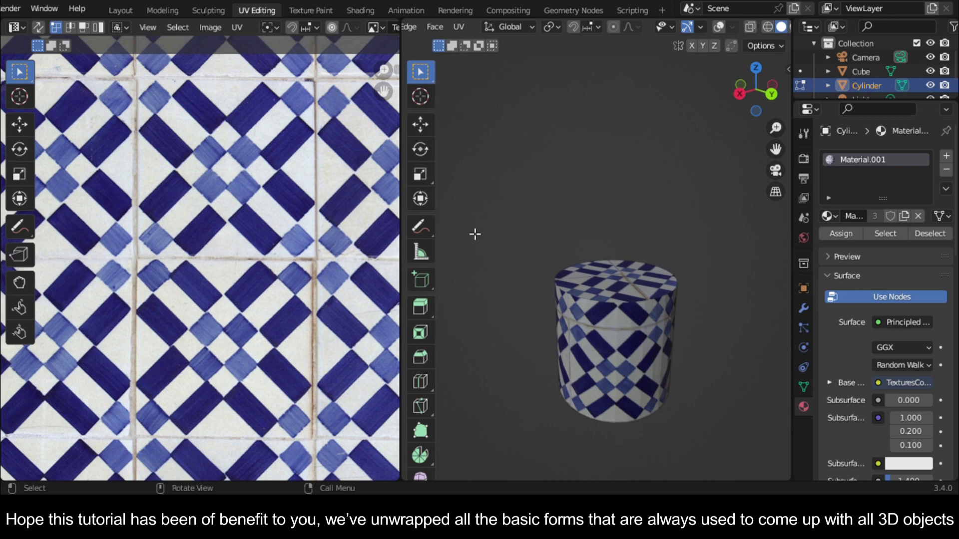
# - Switch to the Layout workspace and enlarge the 3D viewport by shrinking the shader editor to show the full cylinder
pyautogui.scroll(2, 209, 4)
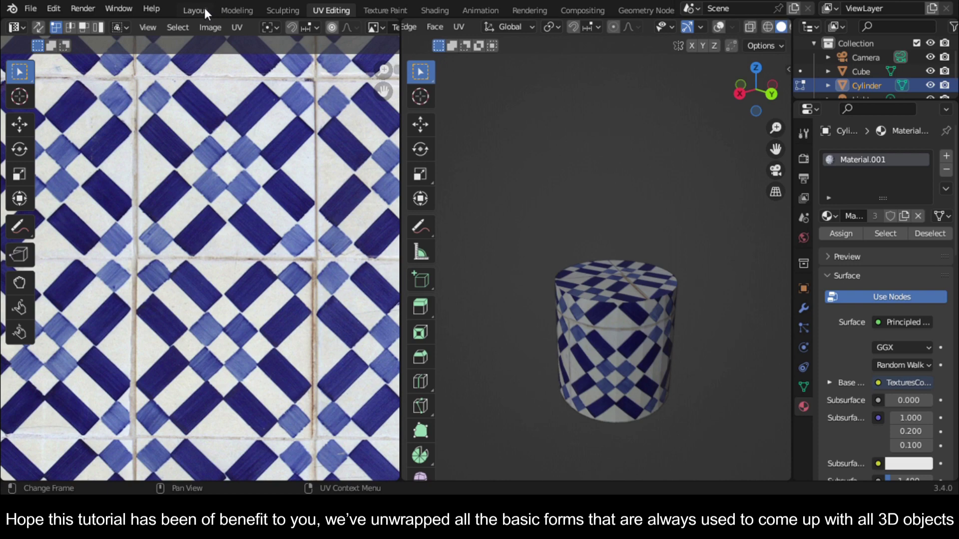
pyautogui.click(205, 7)
pyautogui.scroll(-2, 447, 150)
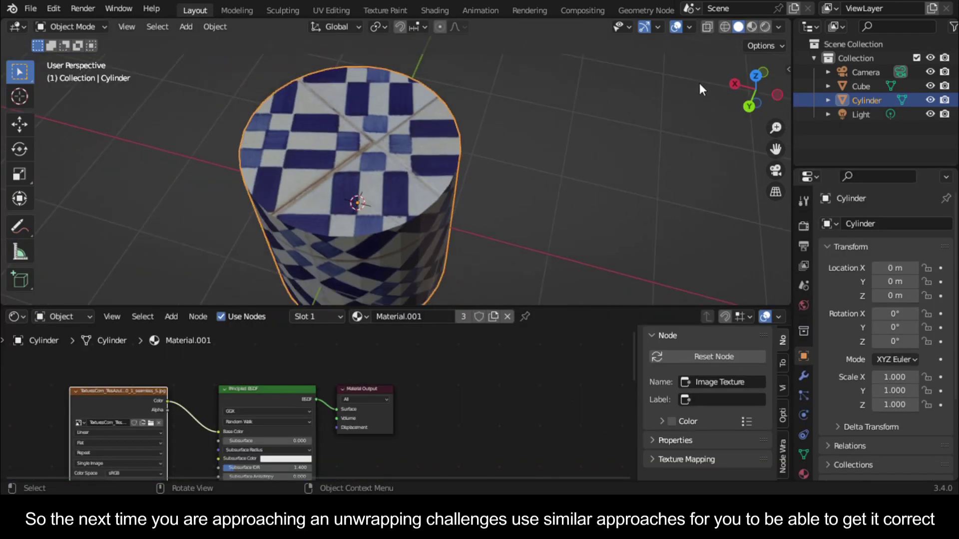
pyautogui.moveTo(739, 90); pyautogui.dragTo(727, 222)
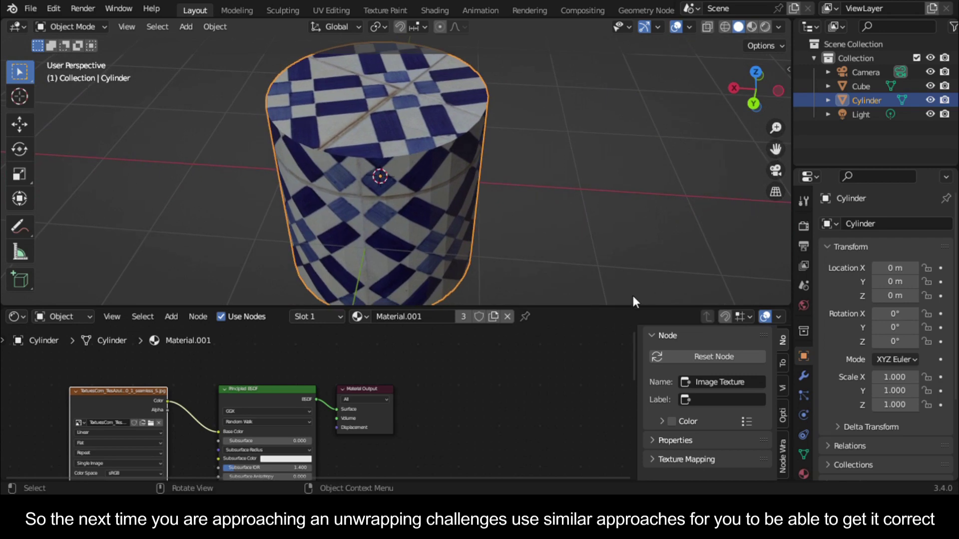
pyautogui.moveTo(637, 316); pyautogui.dragTo(637, 415)
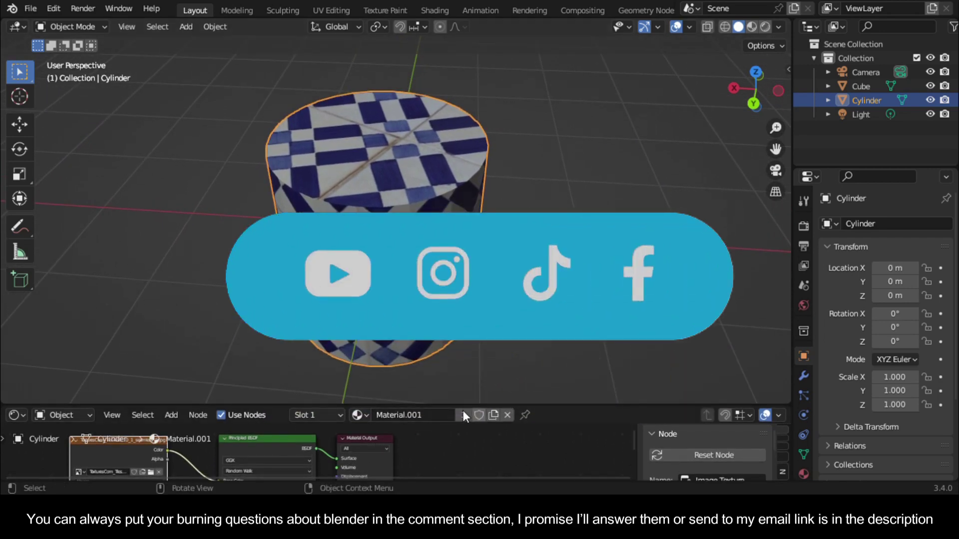